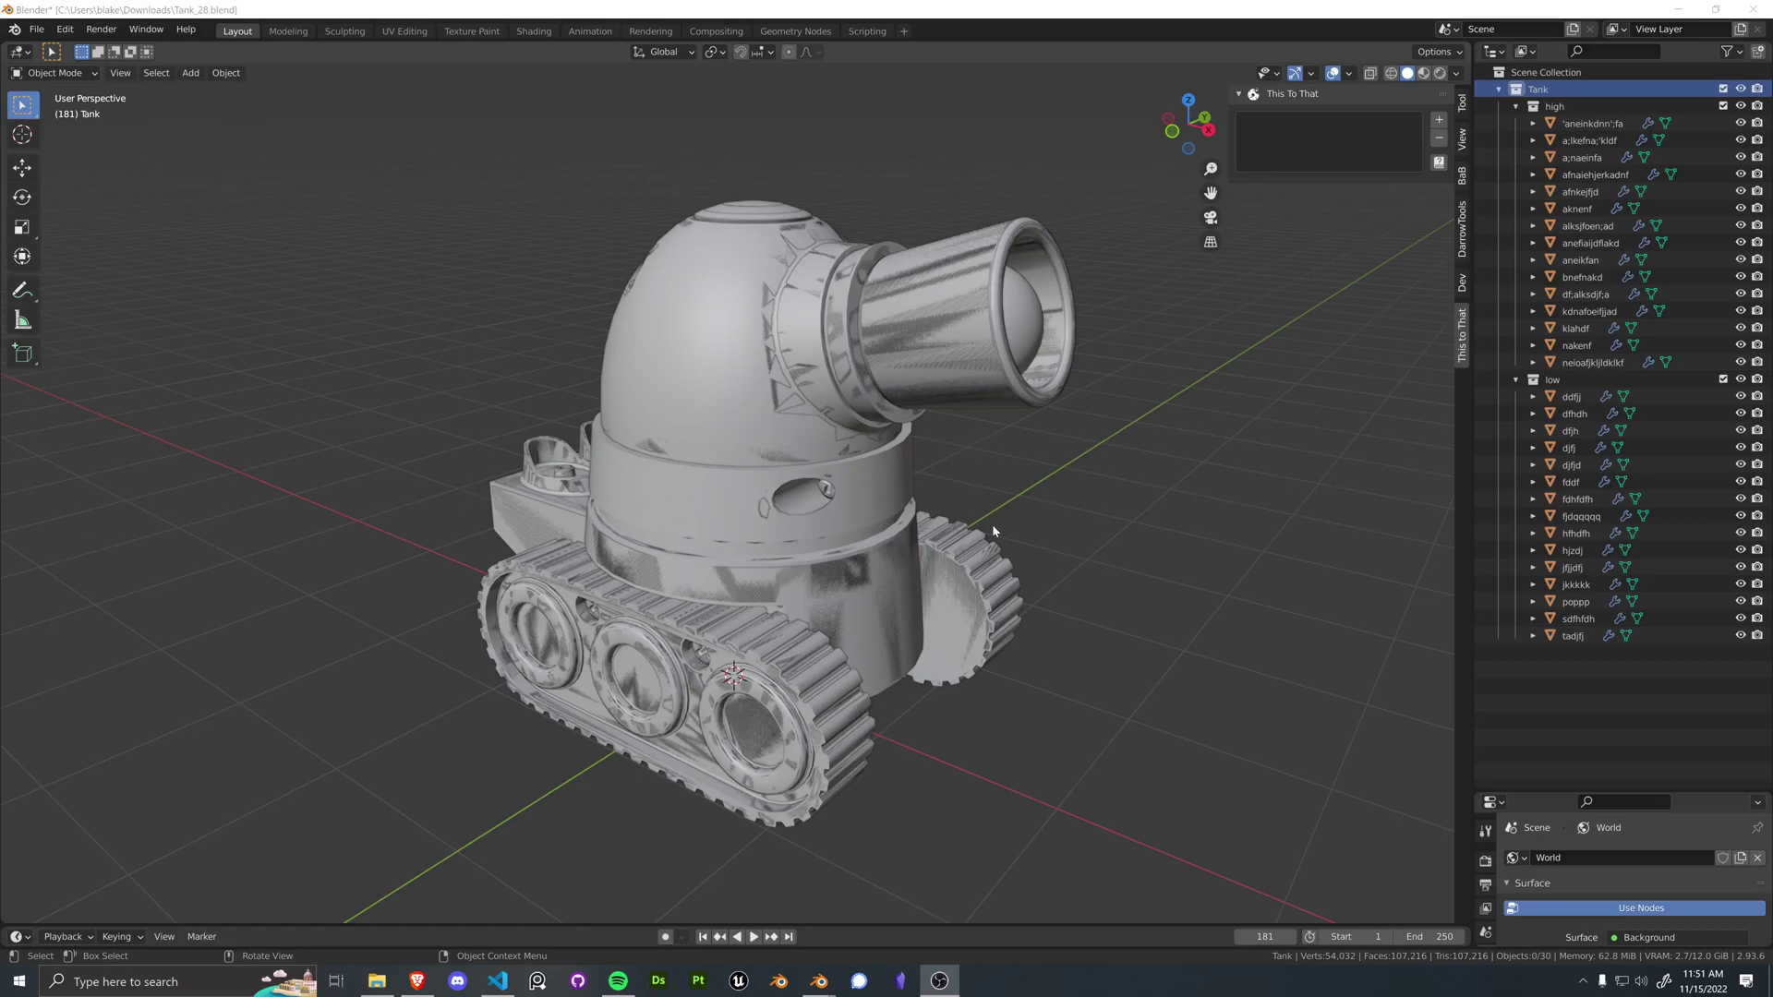
Step: Orbit around the tank and inspect the high and low collections in the Outliner
middle_drag(991, 523, 968, 568)
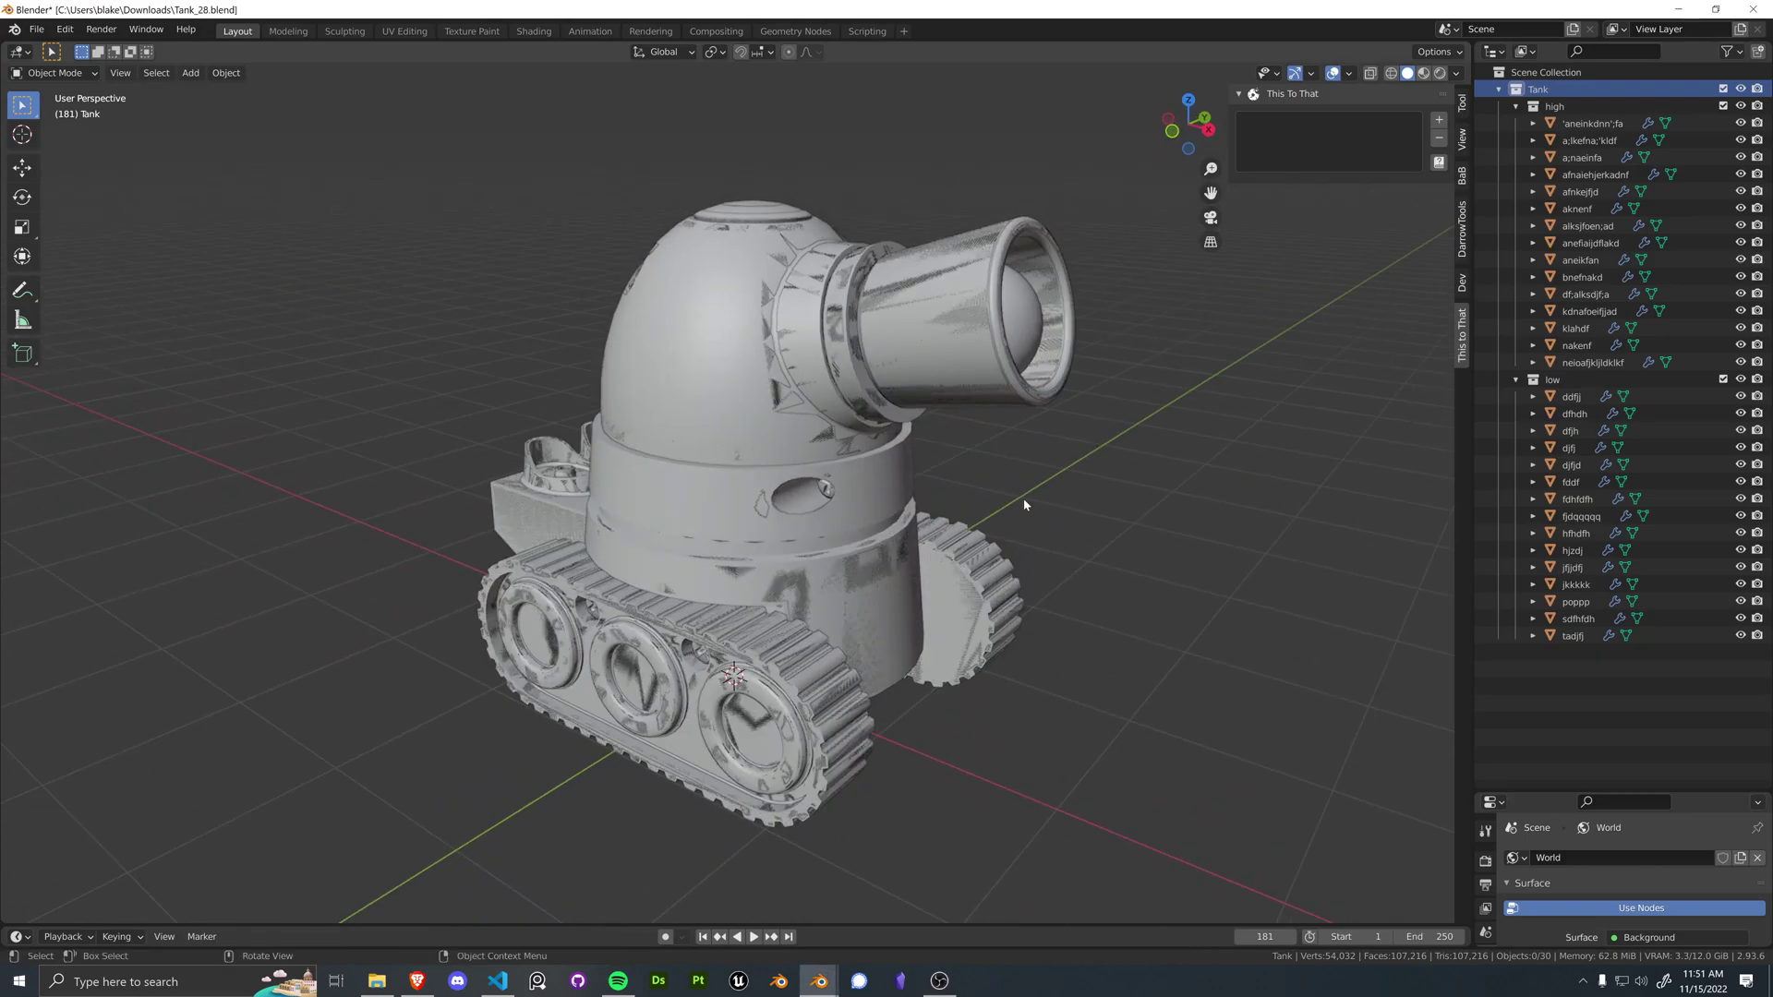
middle_drag(1044, 503, 871, 525)
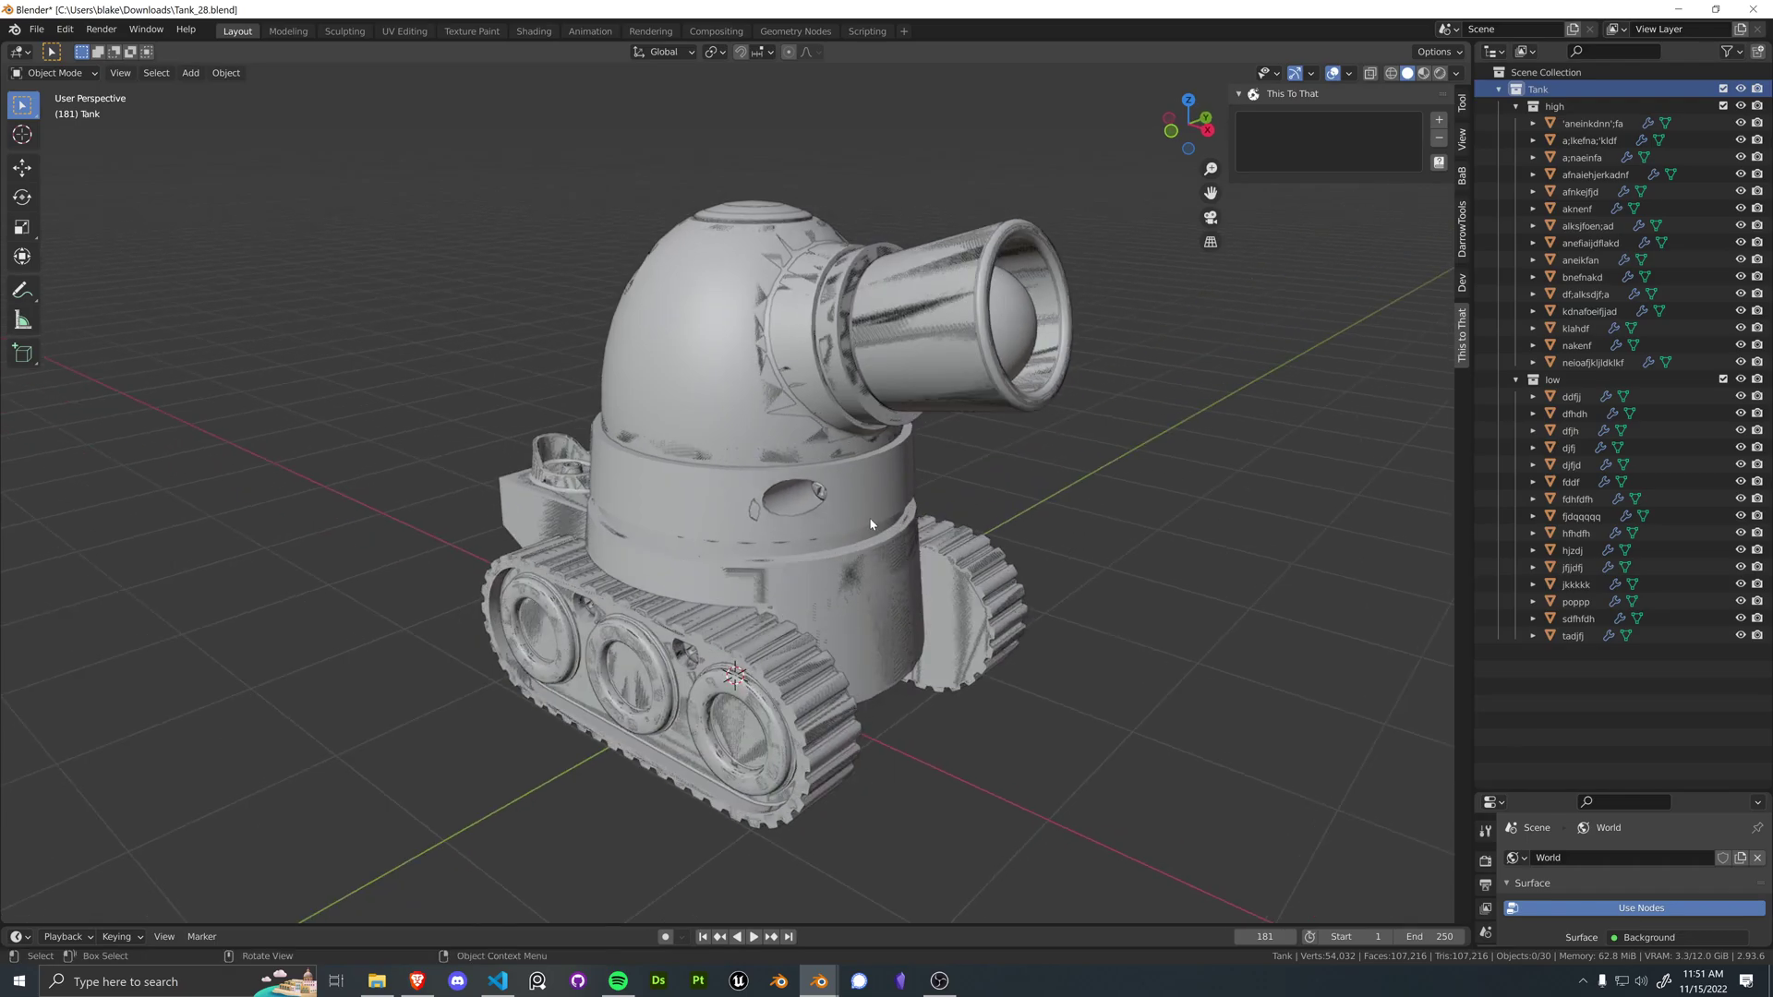
middle_drag(914, 590, 979, 537)
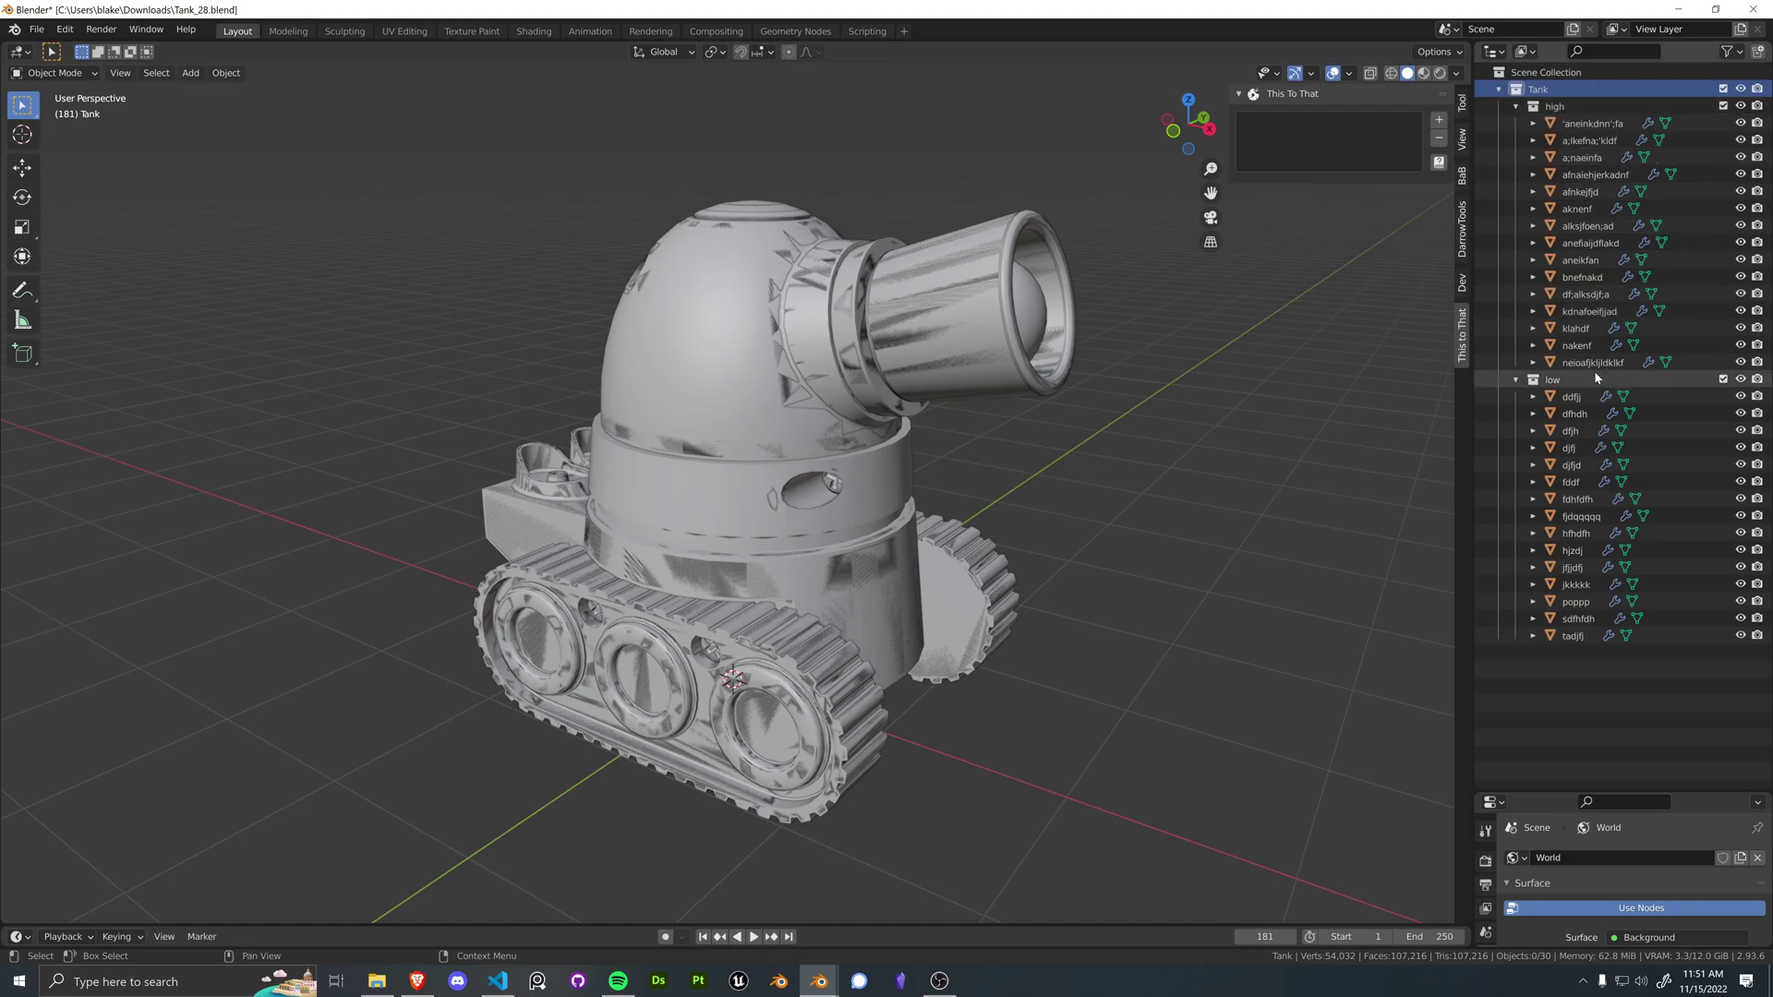
click(1515, 106)
click(1515, 123)
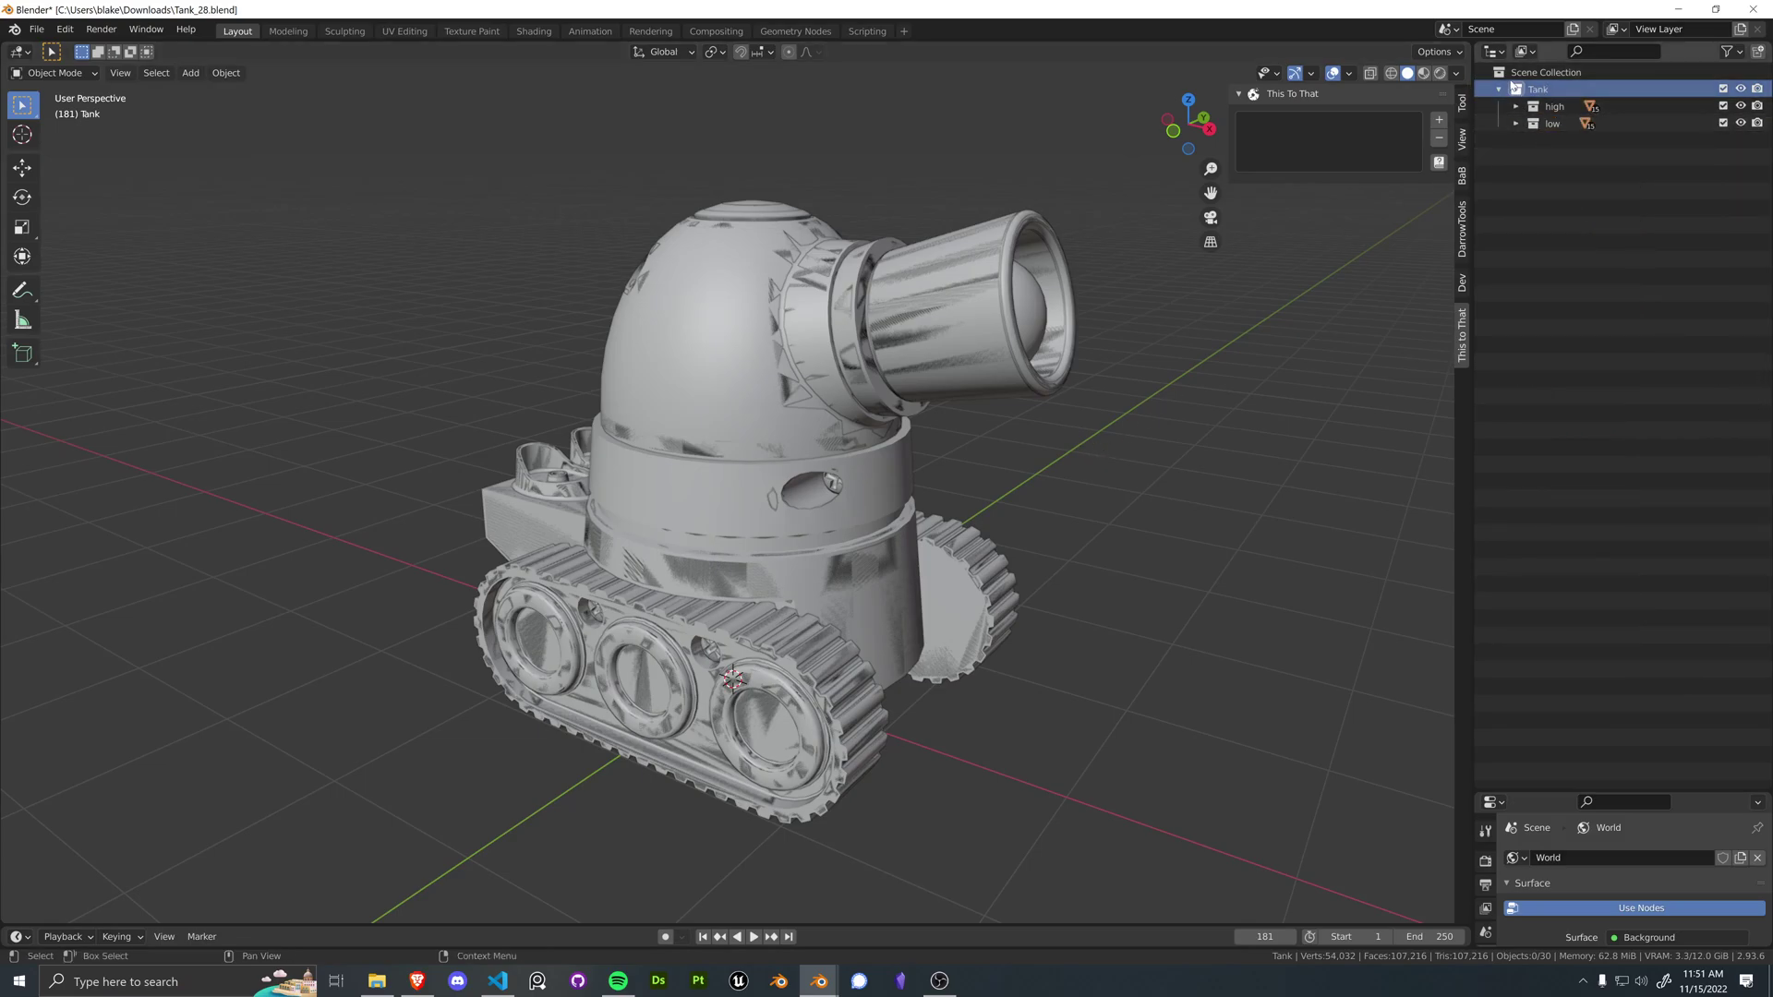
click(1515, 123)
click(1515, 106)
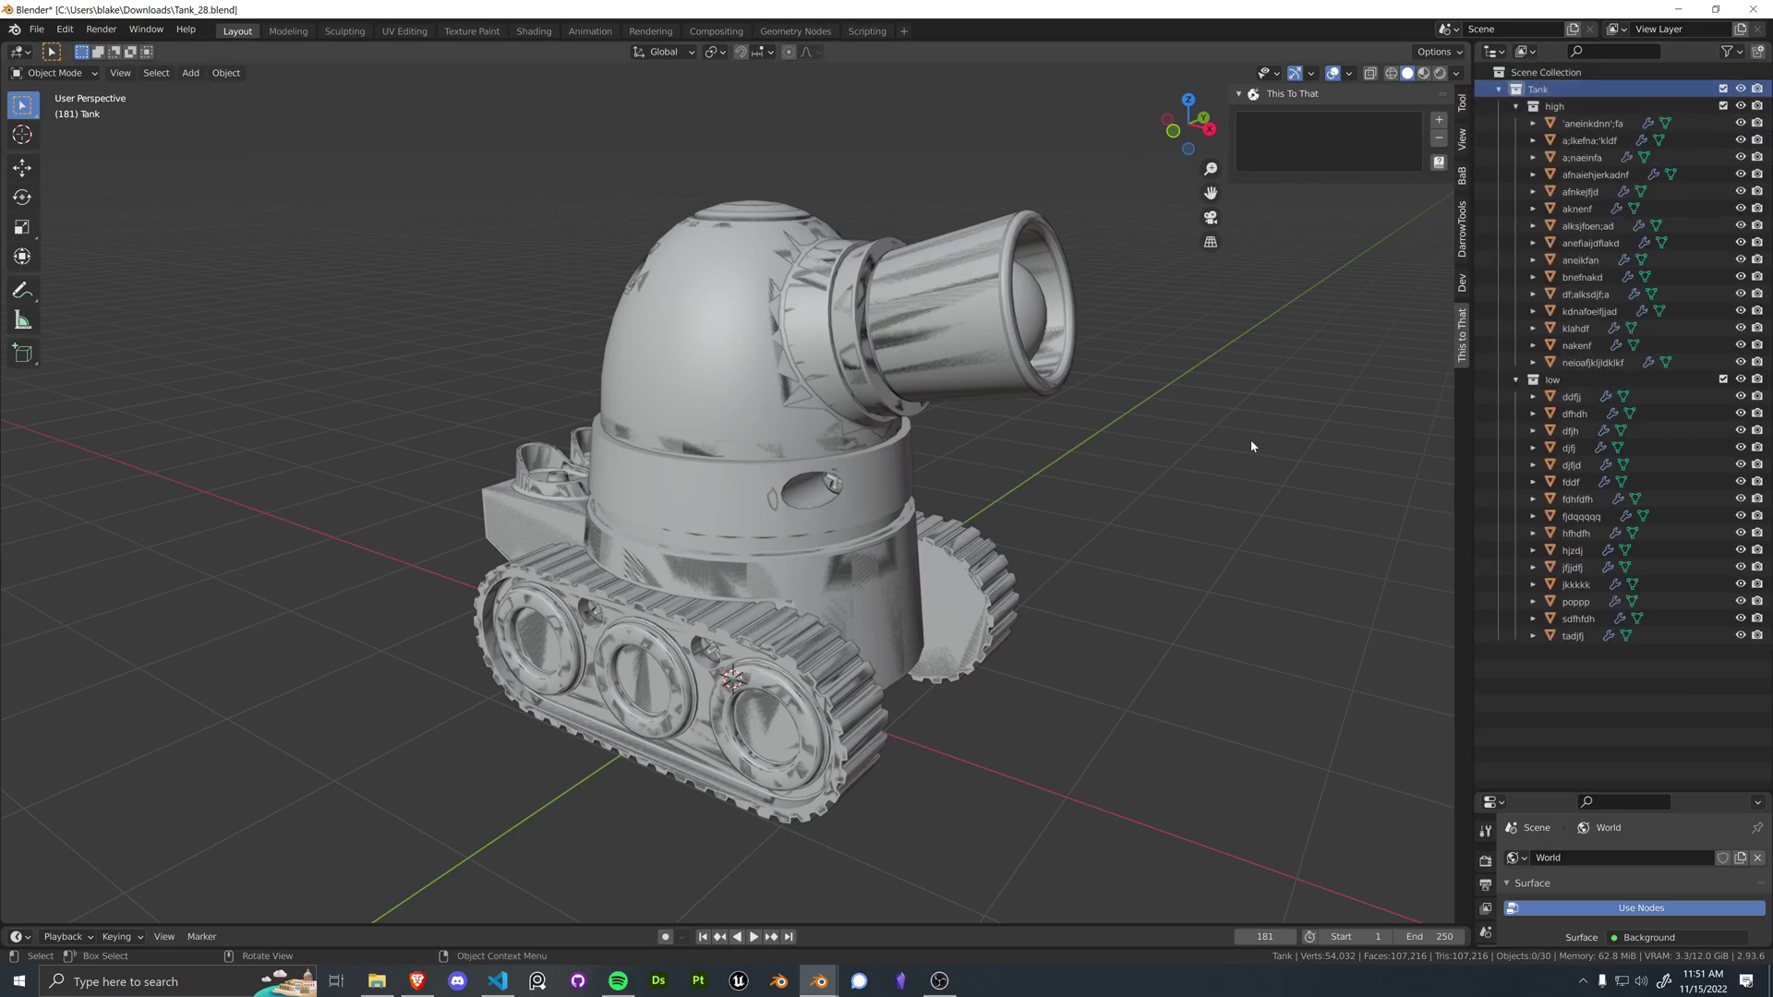
Step: Start a new bake asset and toggle its Collection ('Tank') source option
click(1438, 119)
drag(1437, 123, 1215, 369)
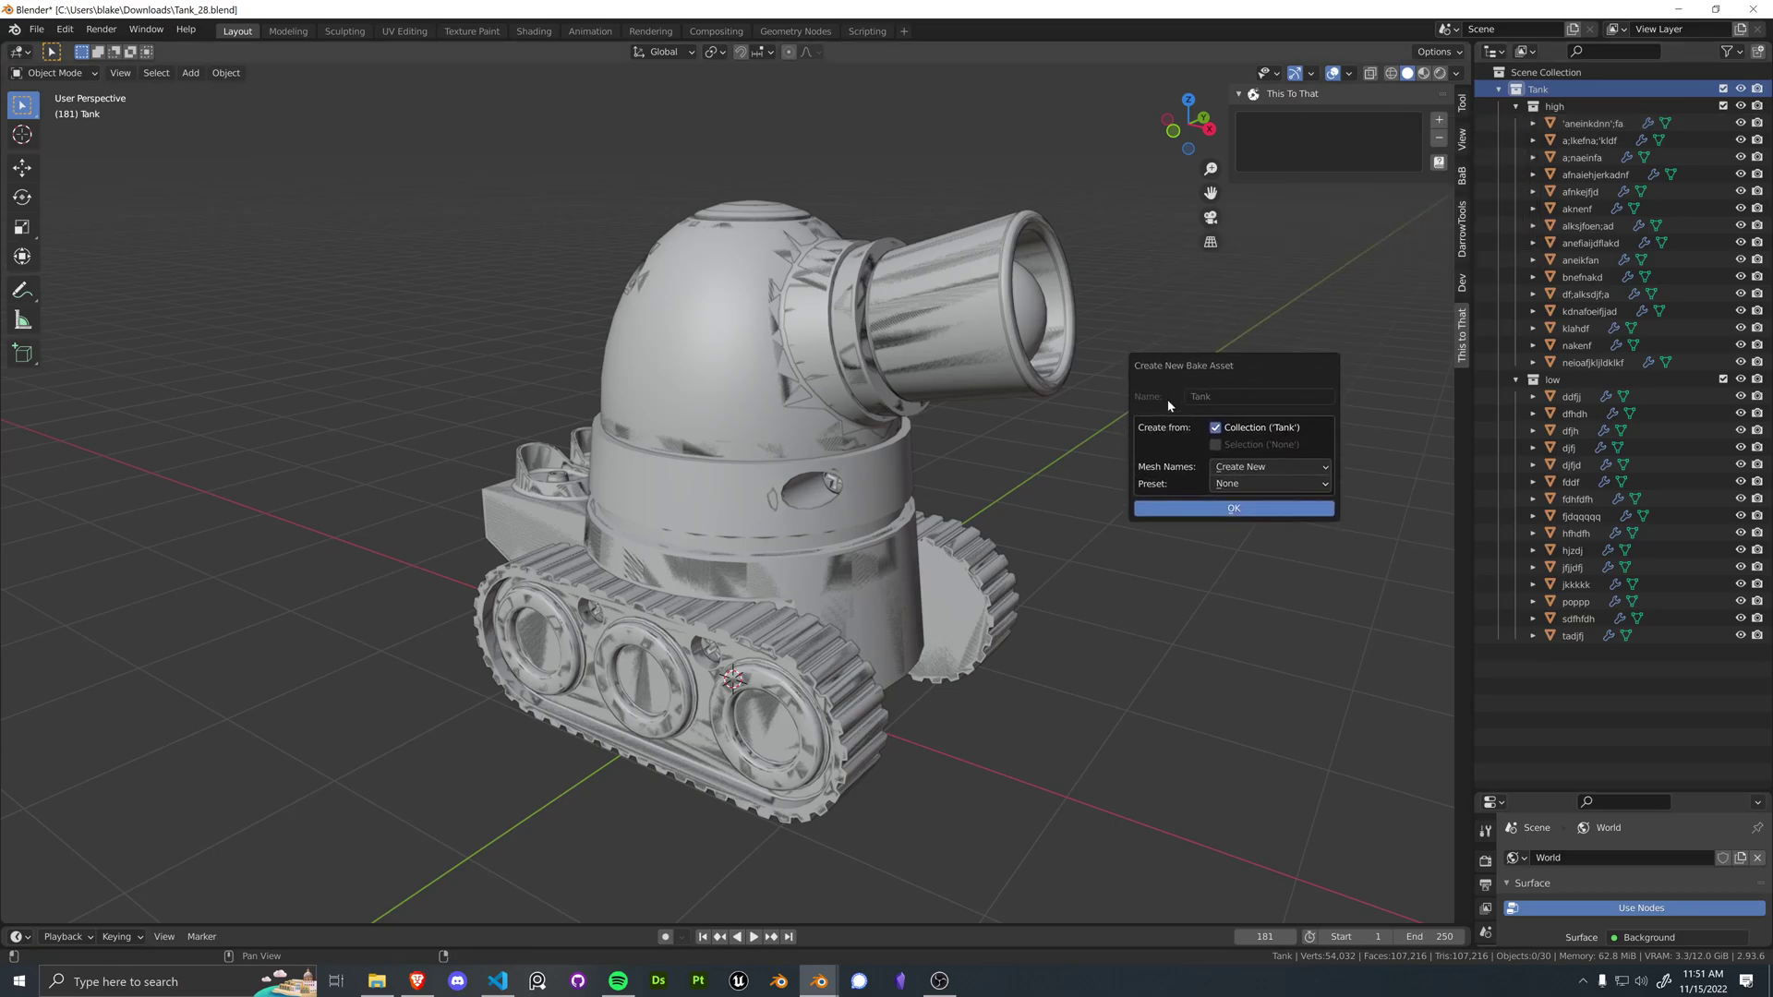
click(1214, 429)
click(1217, 429)
click(1215, 428)
Step: Set up a bake asset named Tank from the 15 selected high objects as the high set
click(1592, 362)
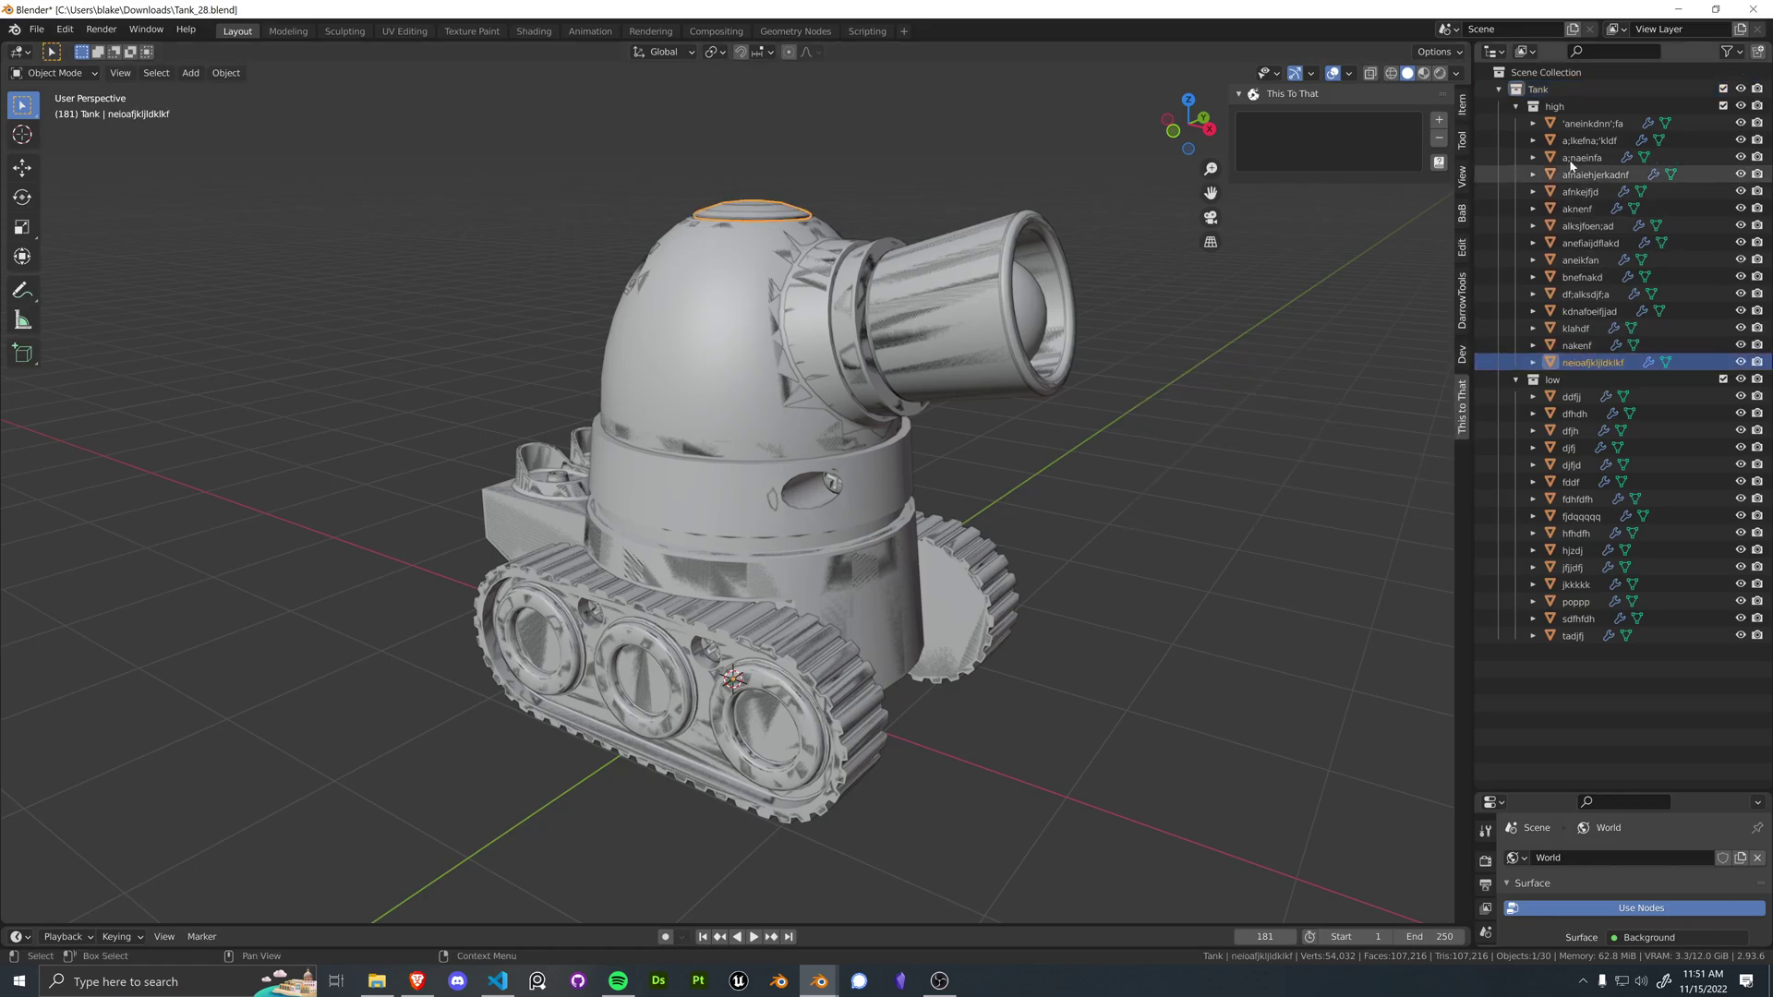
shift+click(1523, 127)
click(1438, 120)
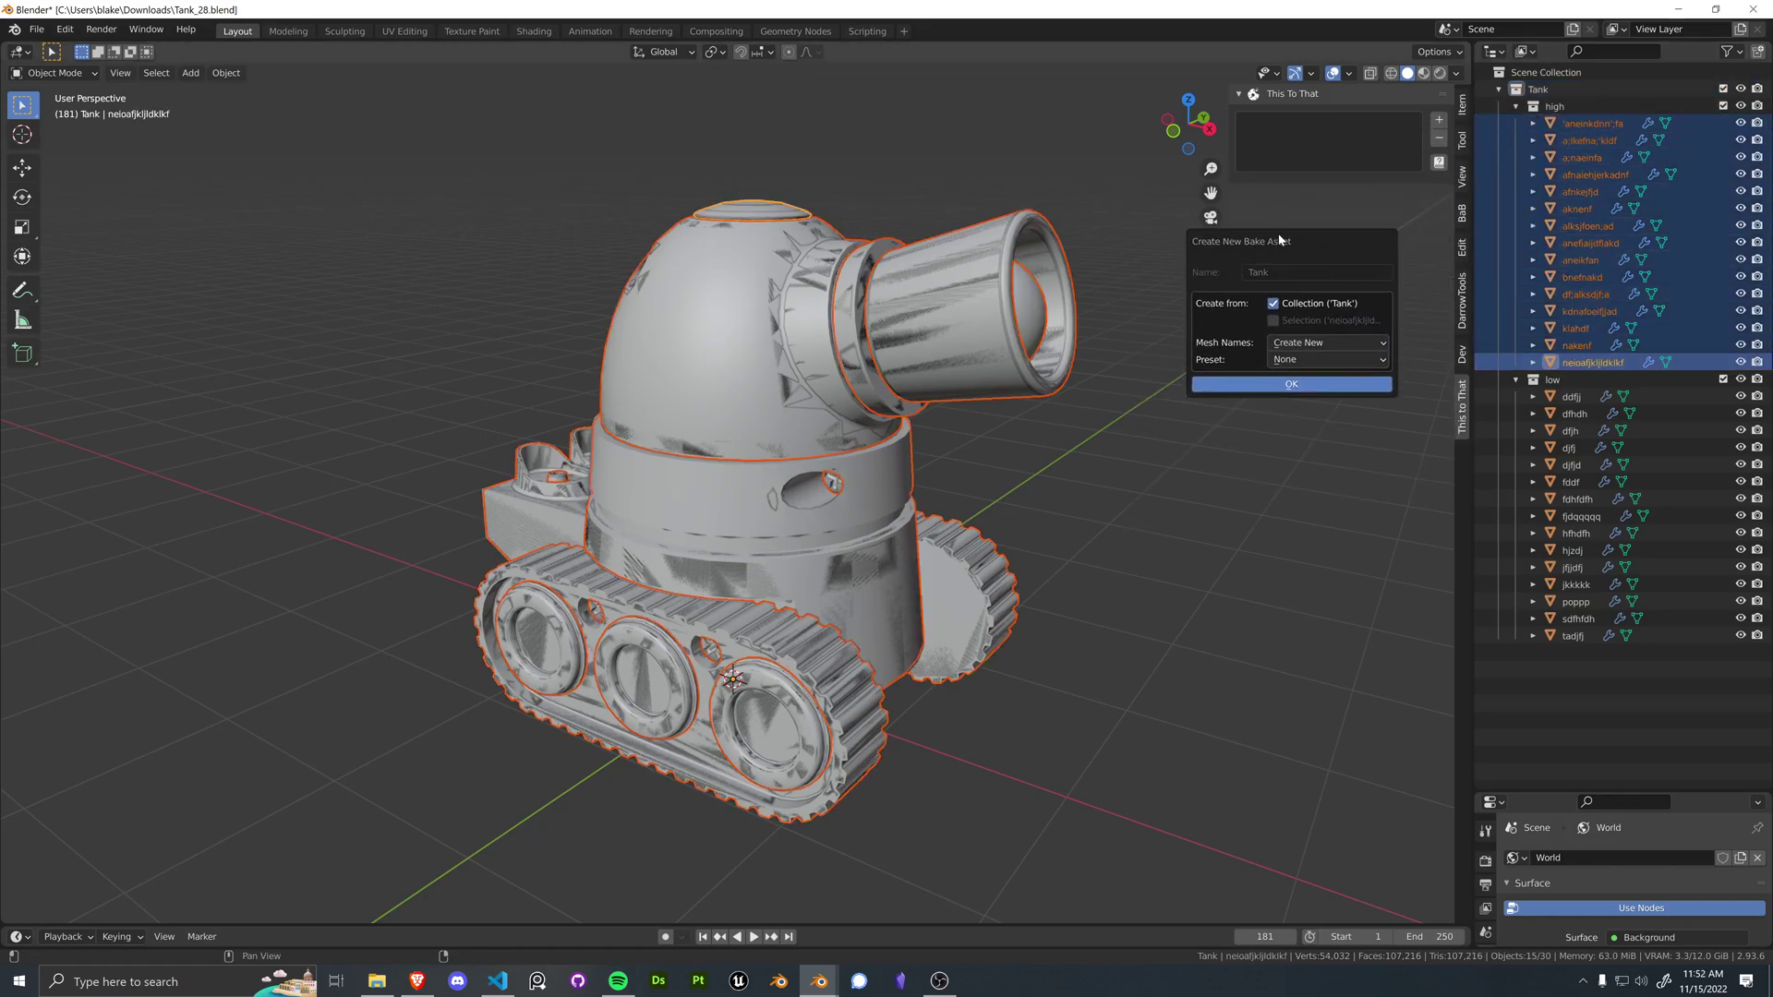
click(1273, 303)
click(1273, 320)
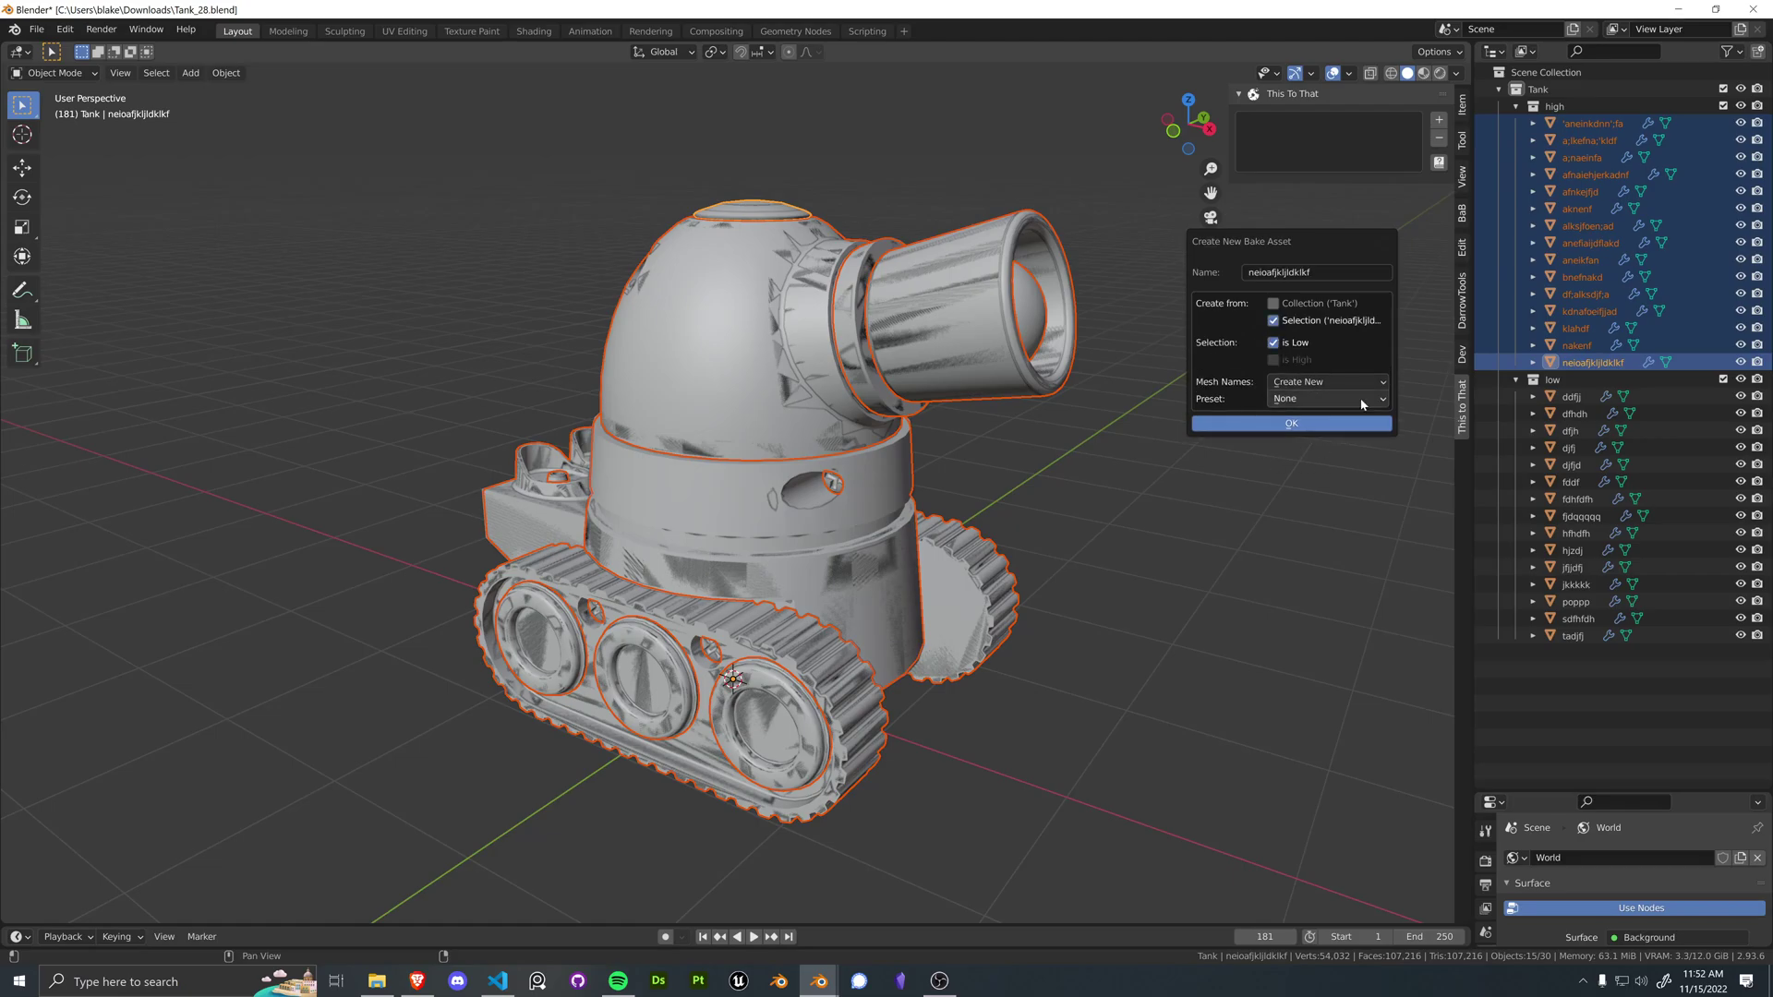
click(1274, 342)
click(1273, 342)
click(1273, 359)
click(1350, 275)
text(Ta)
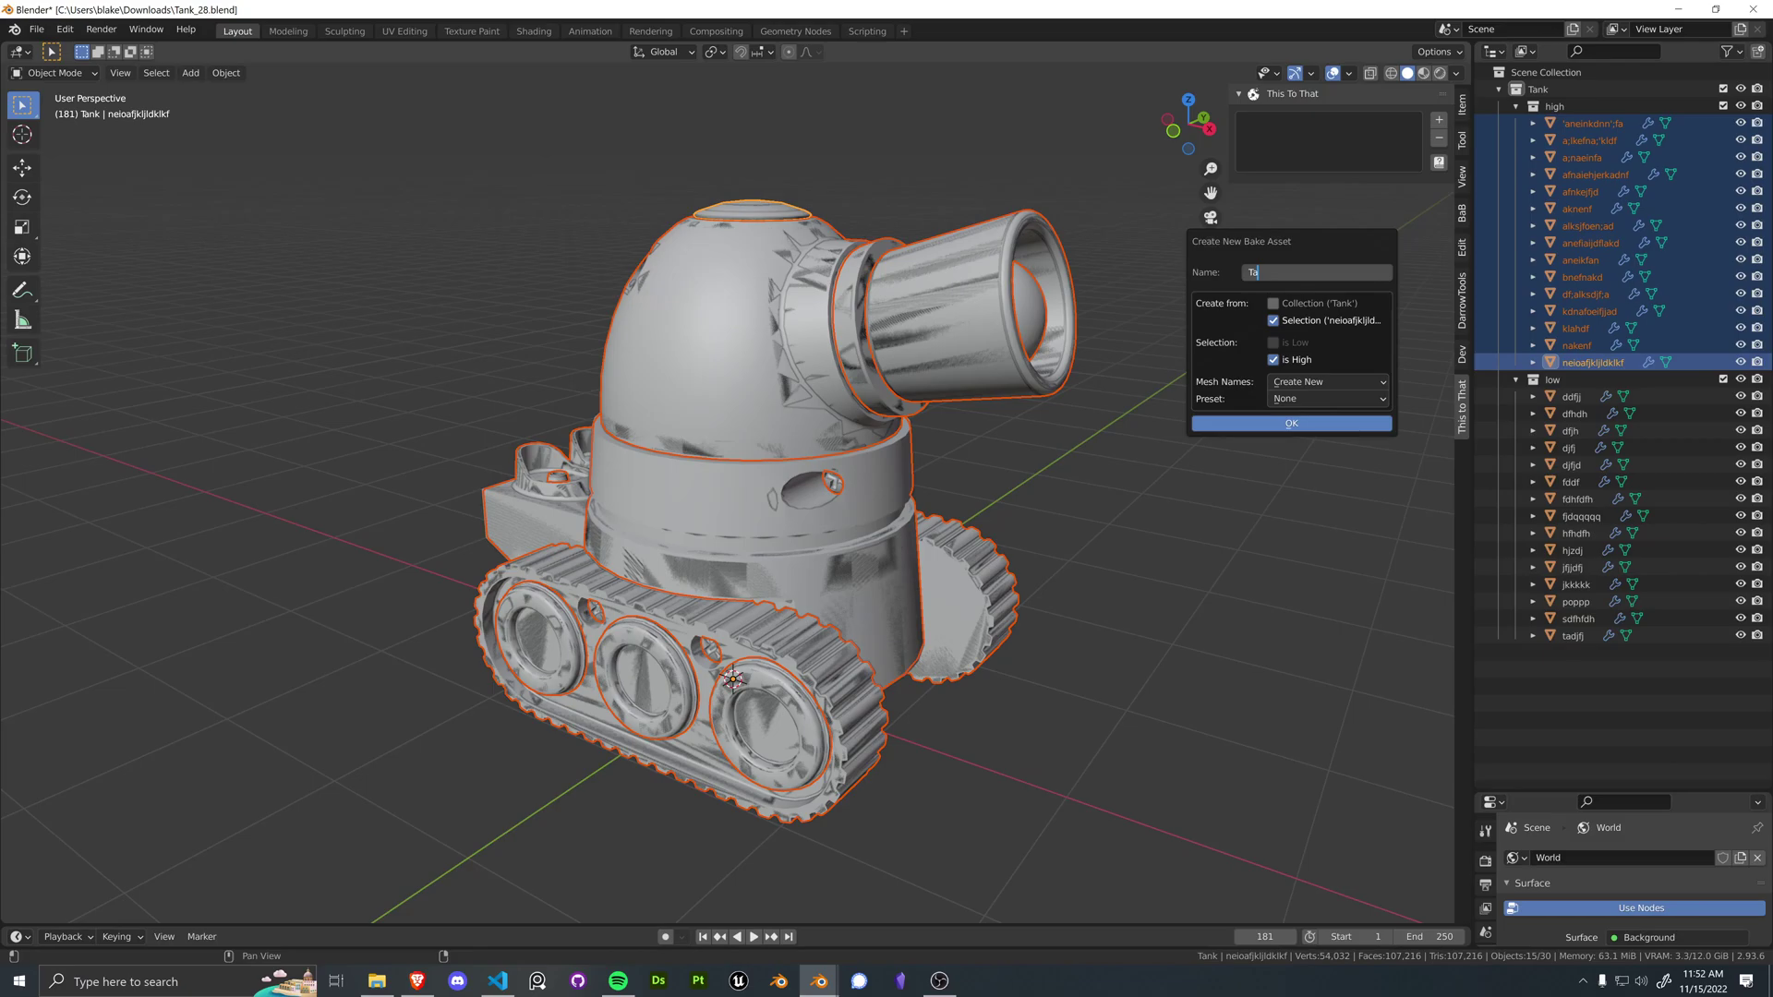
text(nk)
key(Return)
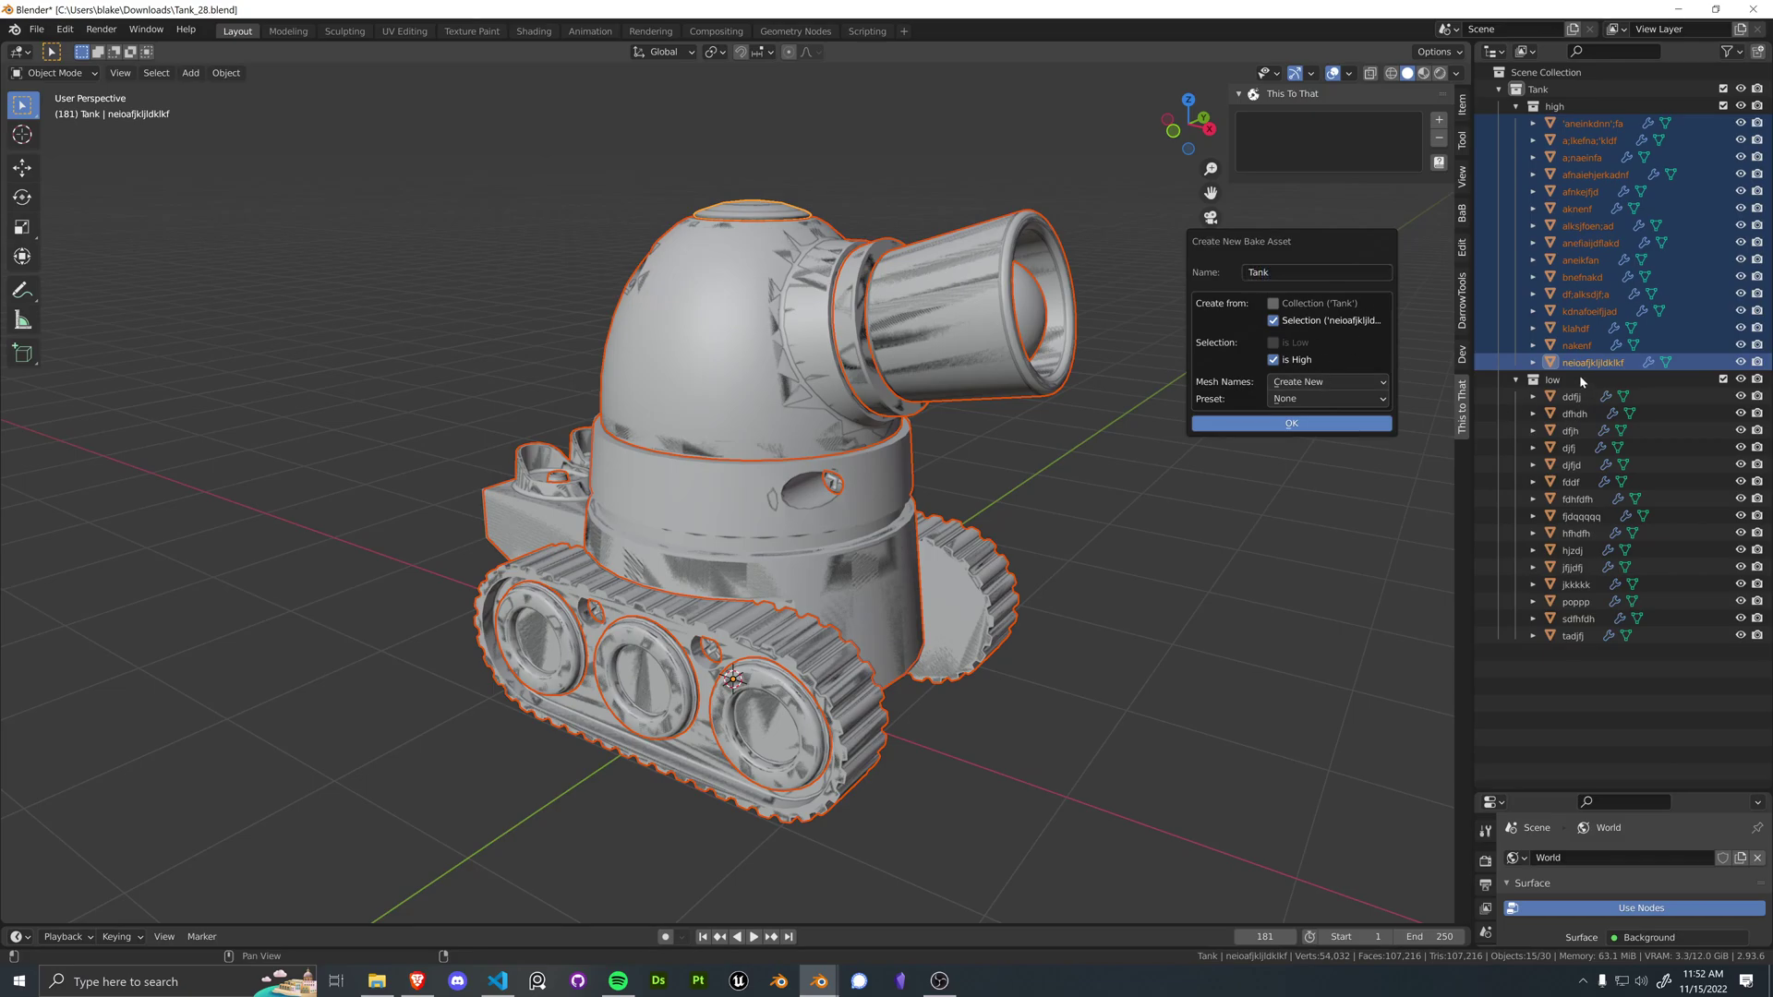
Step: Drop the selection-based source and re-enter the asset name Tank
click(1273, 320)
click(1283, 273)
click(1270, 305)
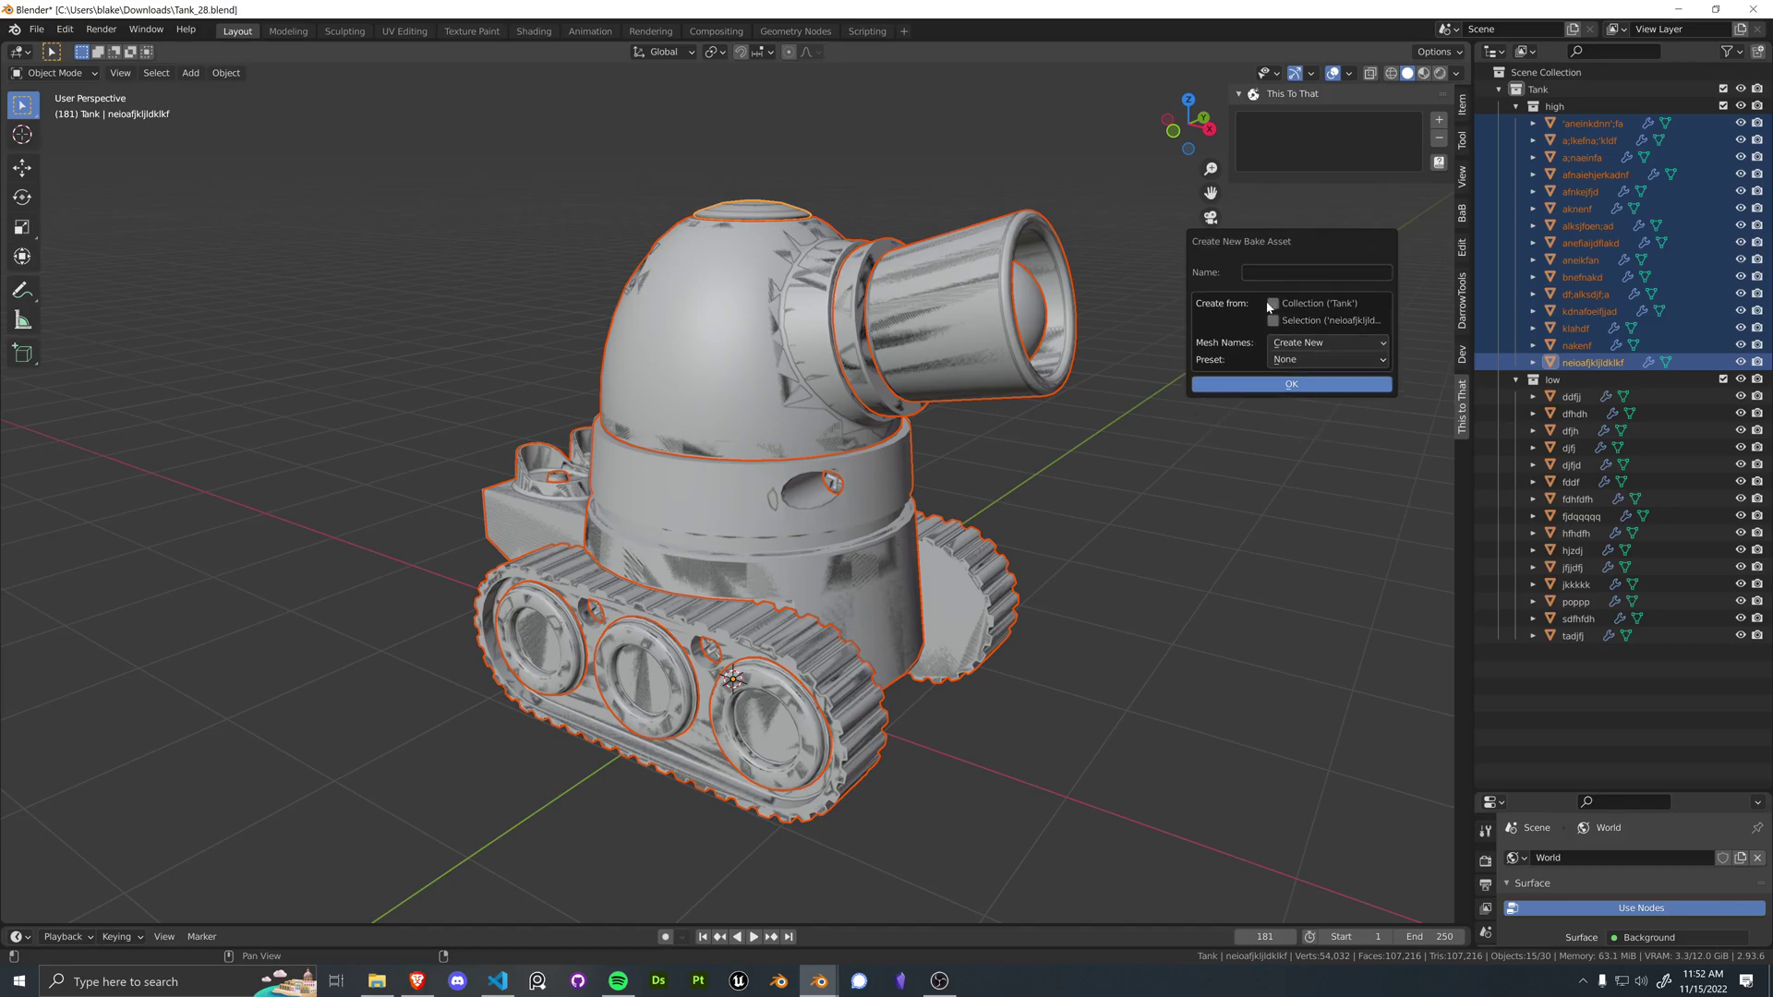
click(1268, 275)
text(Tank)
key(Return)
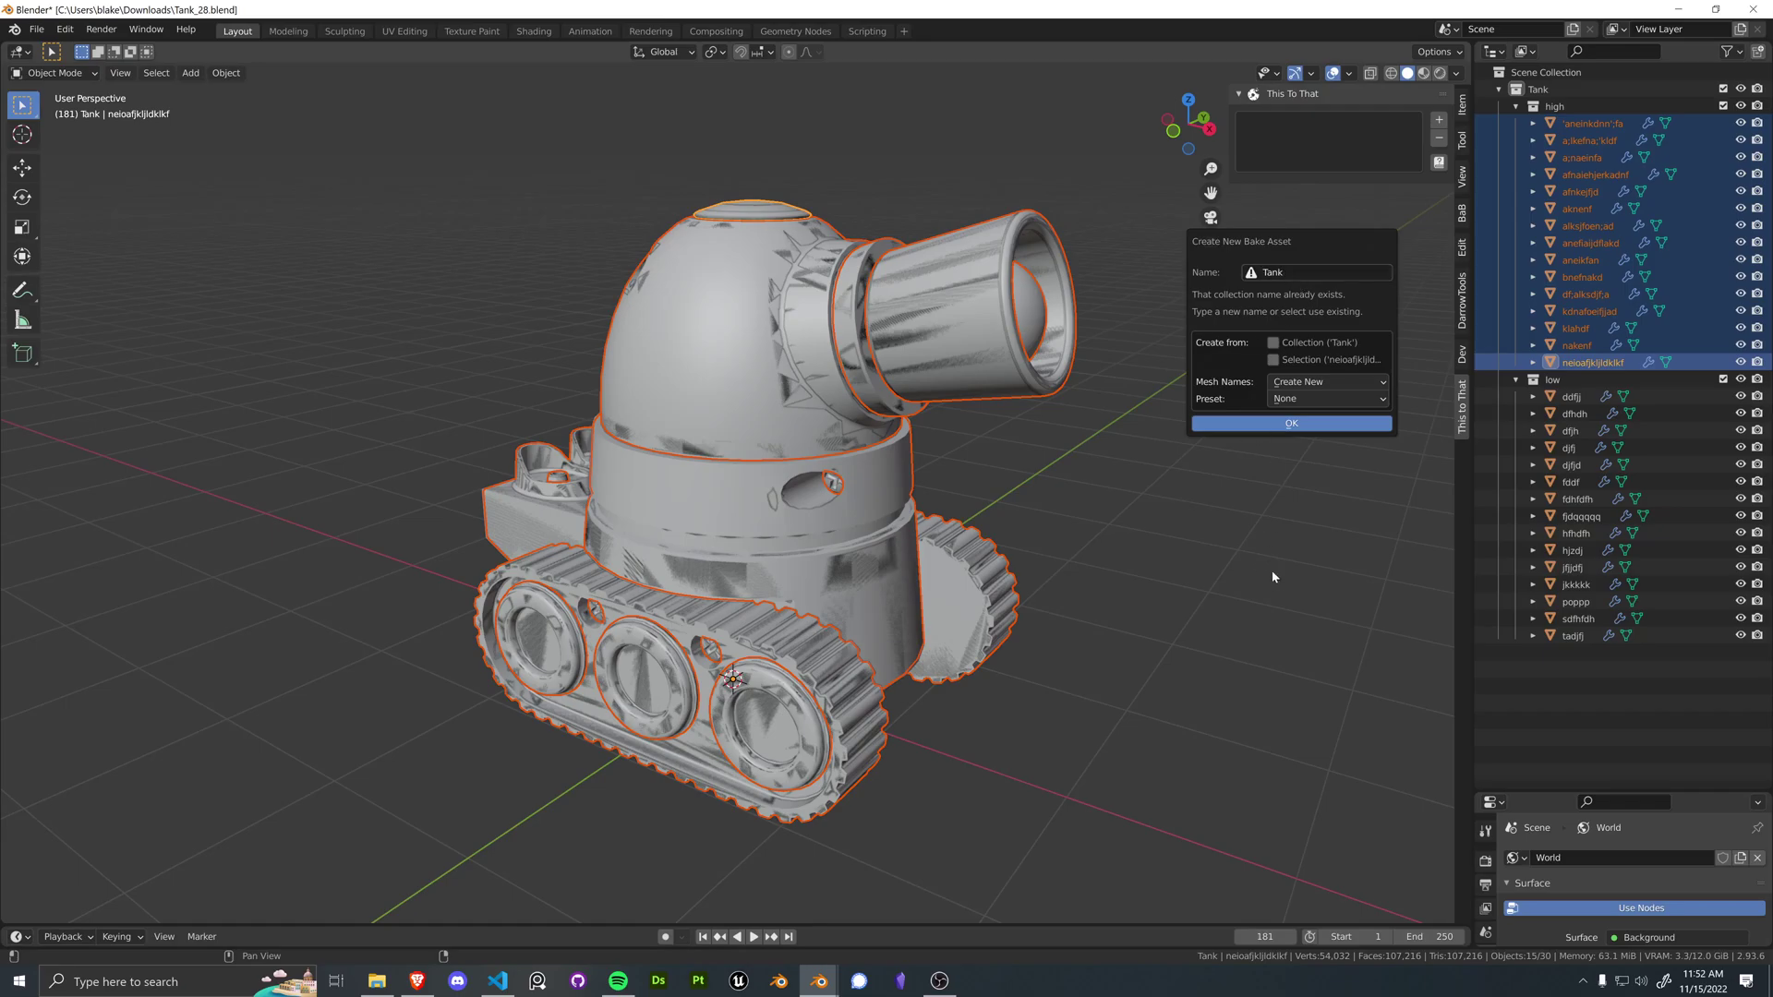
Step: Create the Tank bake asset from the selected Tank collection
click(1537, 88)
click(1439, 120)
drag(1410, 131, 1244, 269)
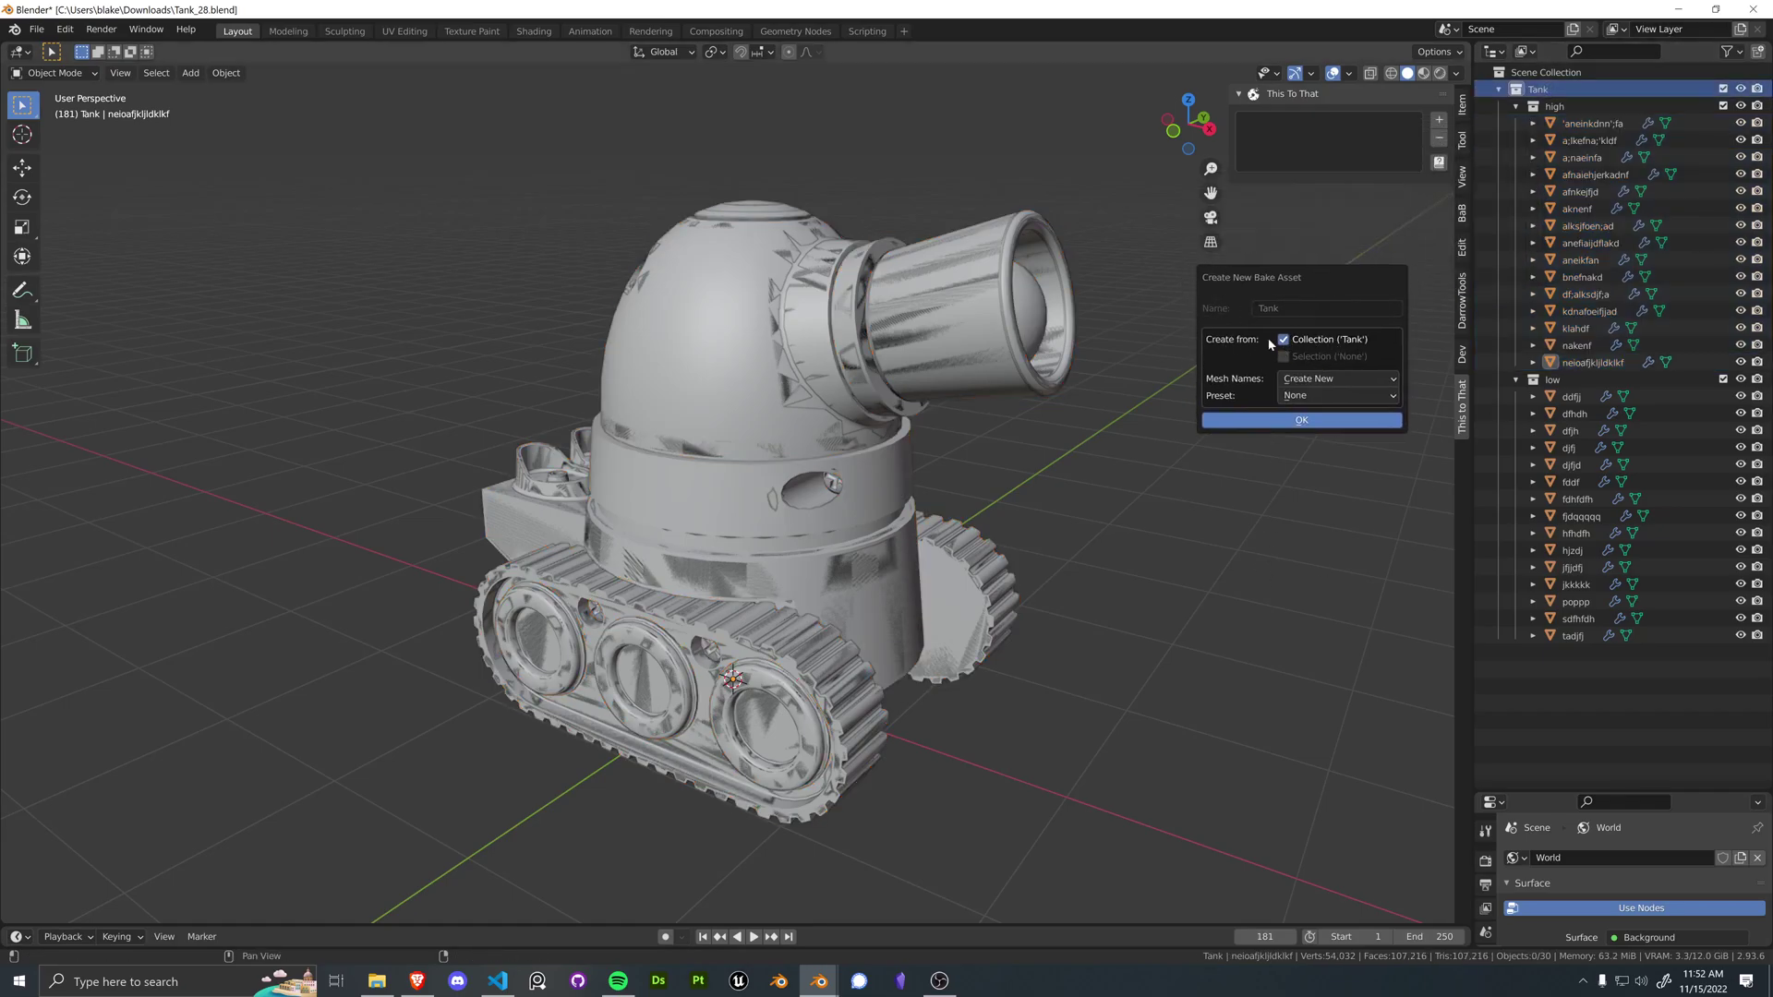
click(1300, 420)
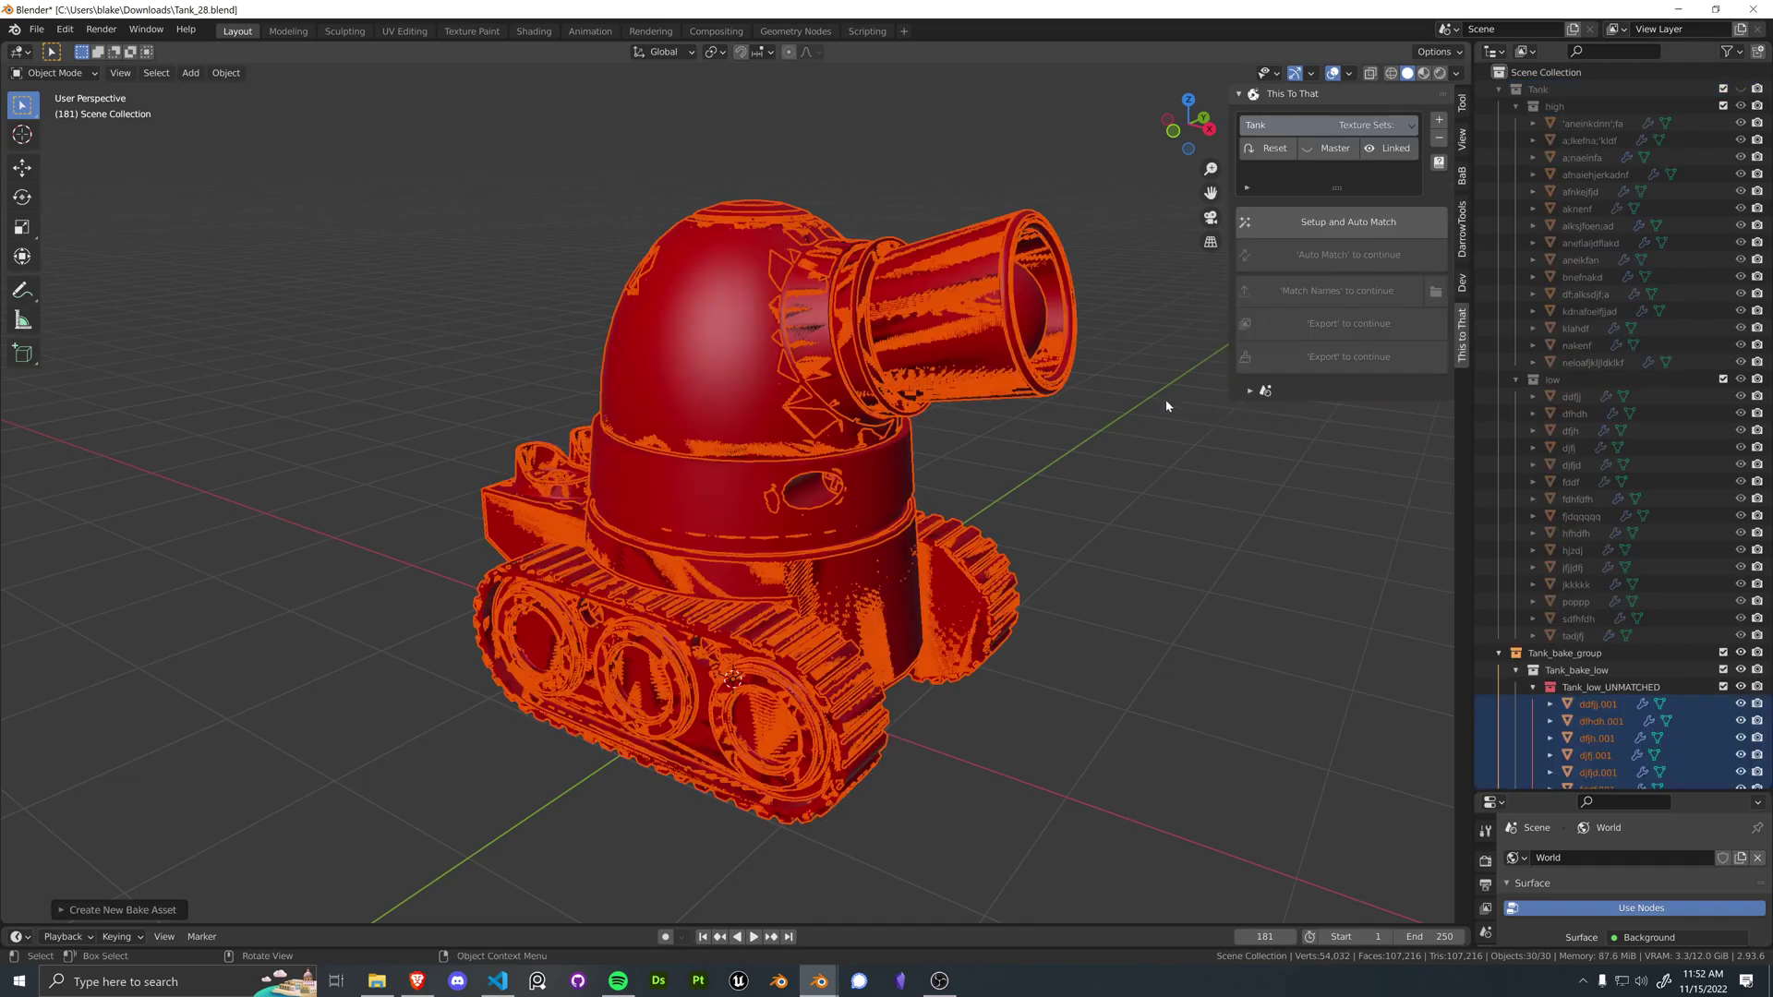
Step: Collapse the high, low and original Tank collections in the Outliner
click(1514, 107)
click(1514, 123)
click(1499, 89)
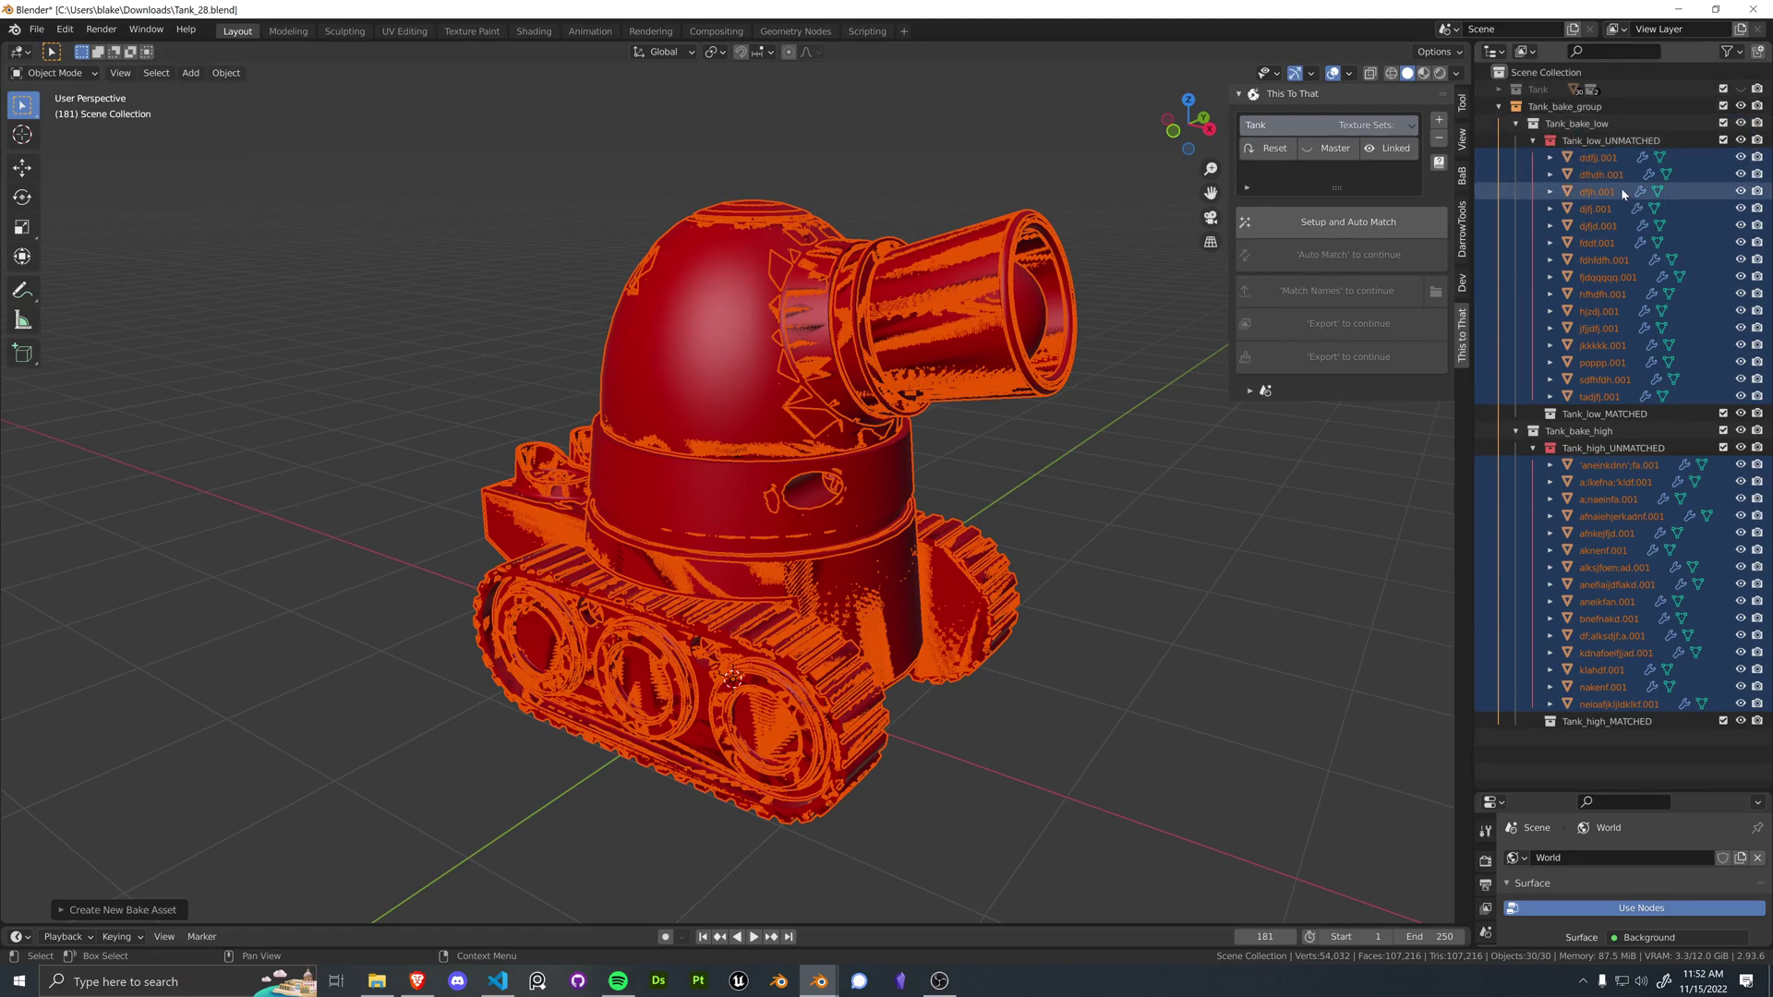
Step: Box-select all 30 tank parts, then deselect them while orbiting the view
click(1073, 536)
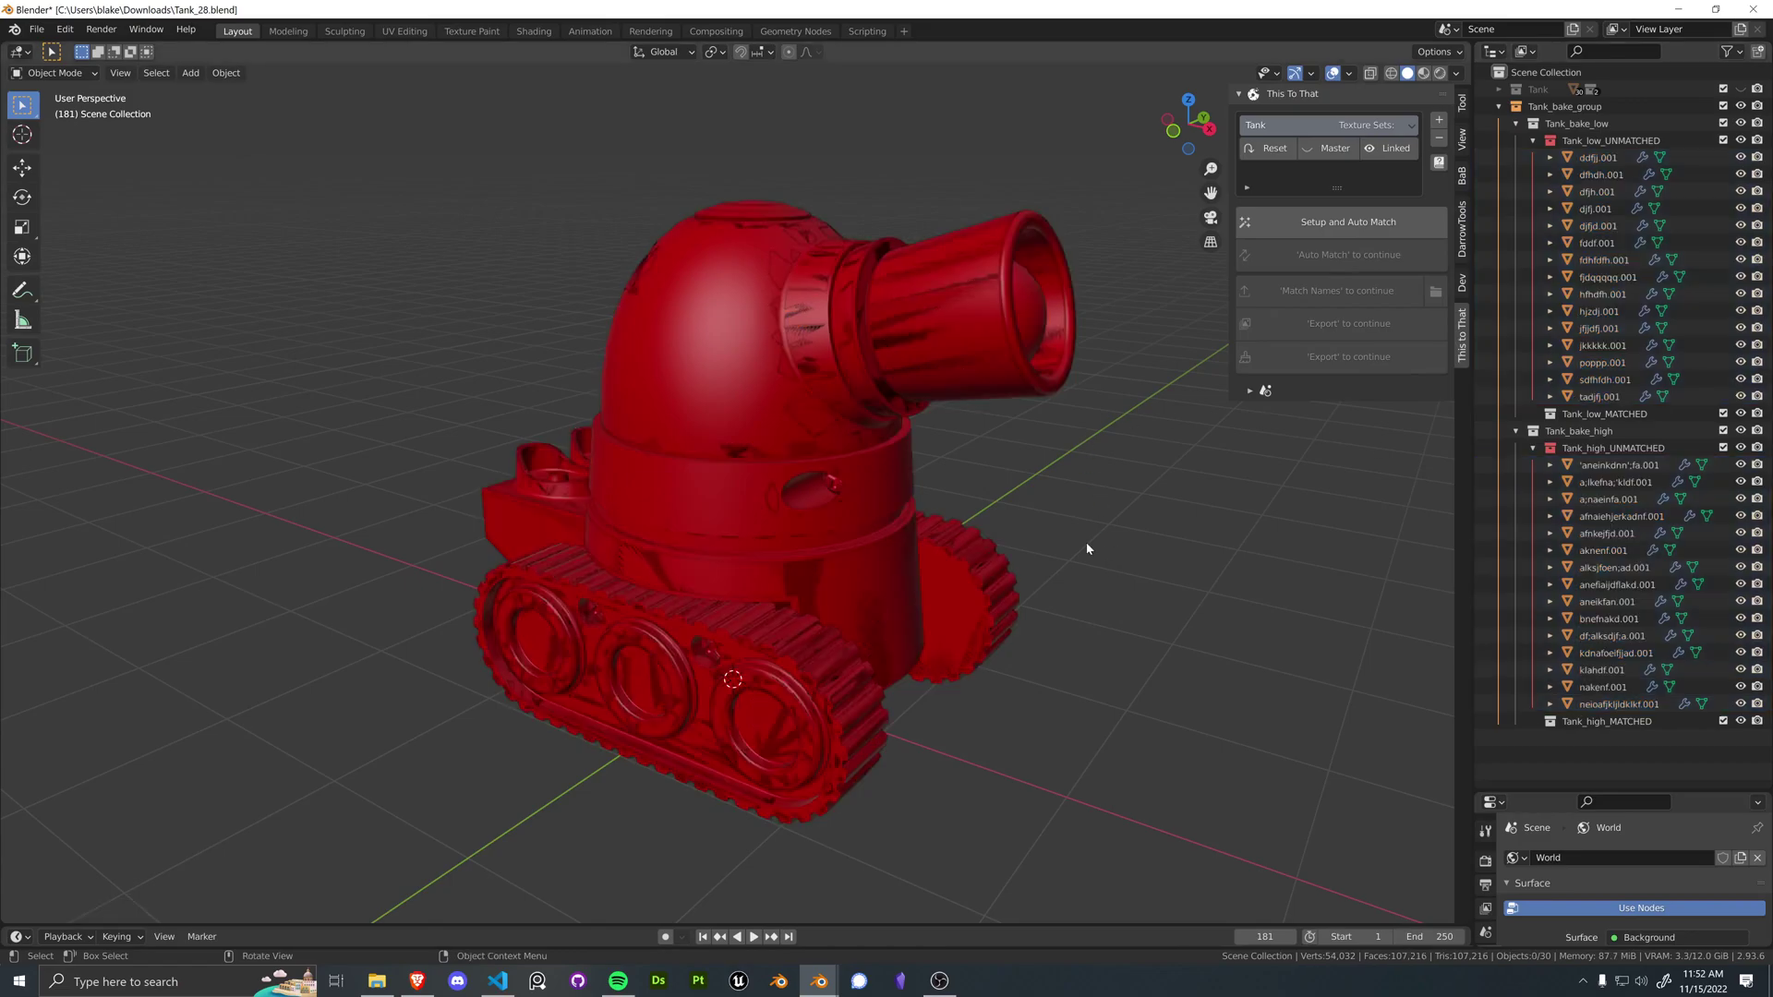
drag(396, 166, 1011, 738)
middle_drag(1011, 739, 1070, 475)
click(945, 529)
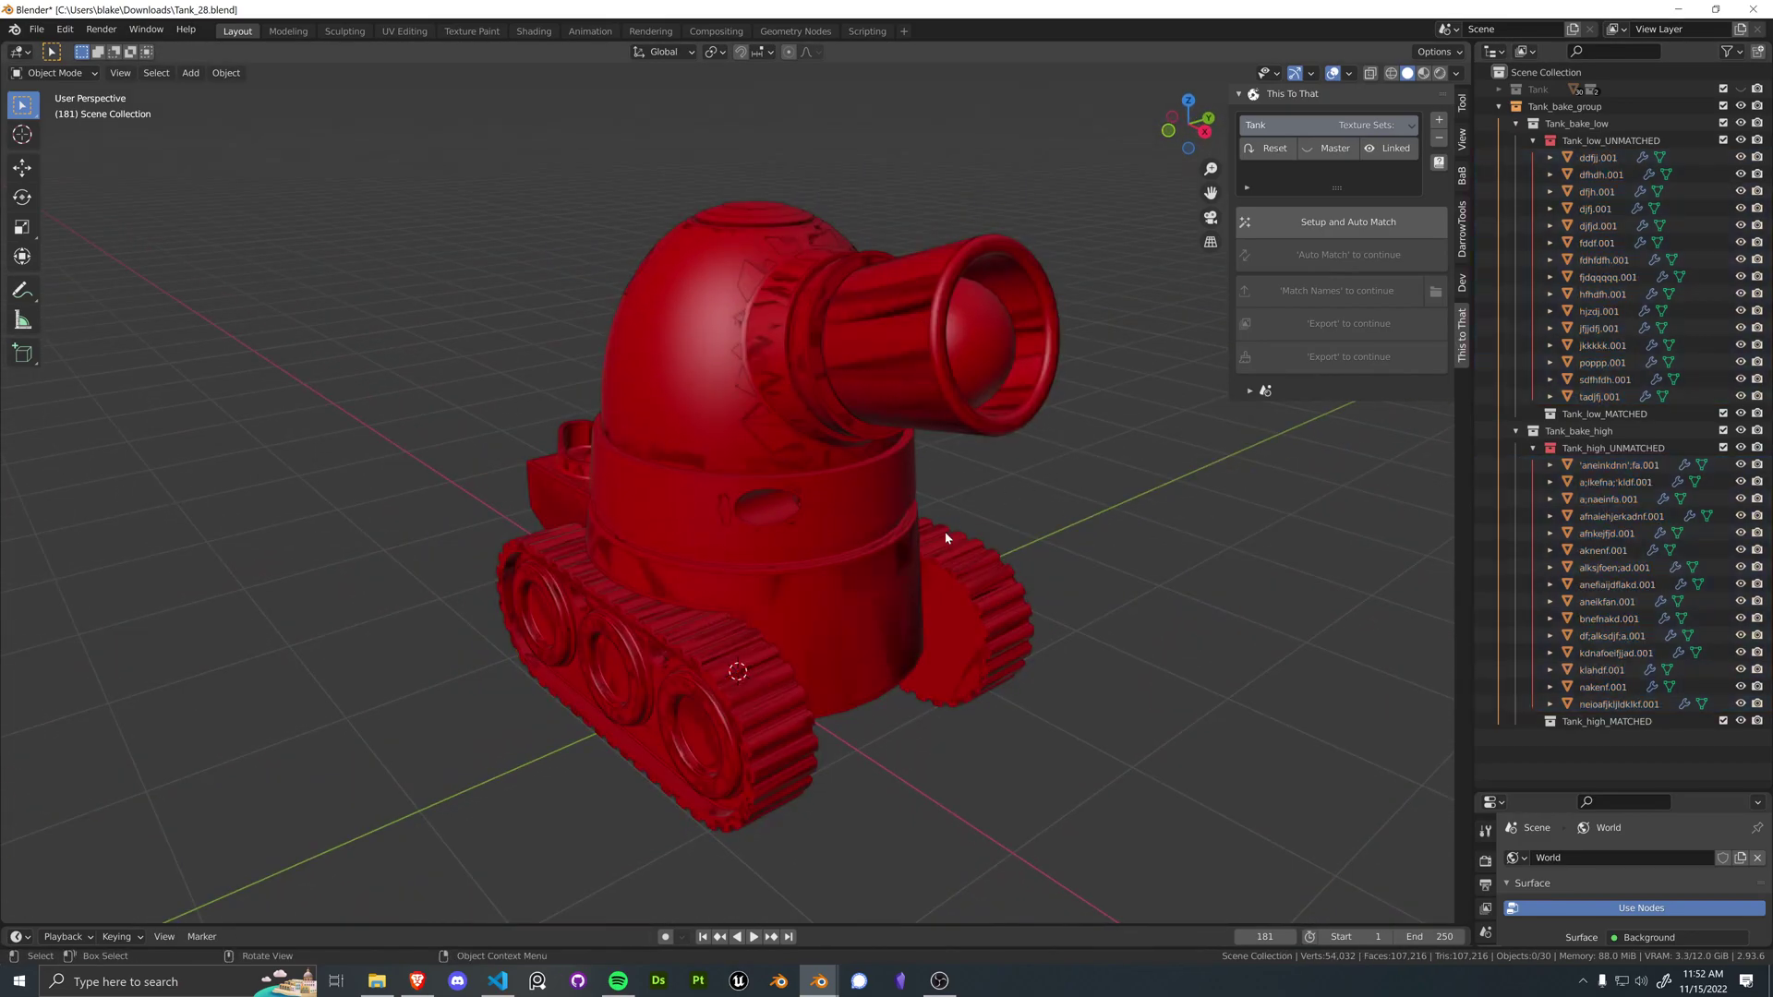
middle_drag(957, 530, 1042, 478)
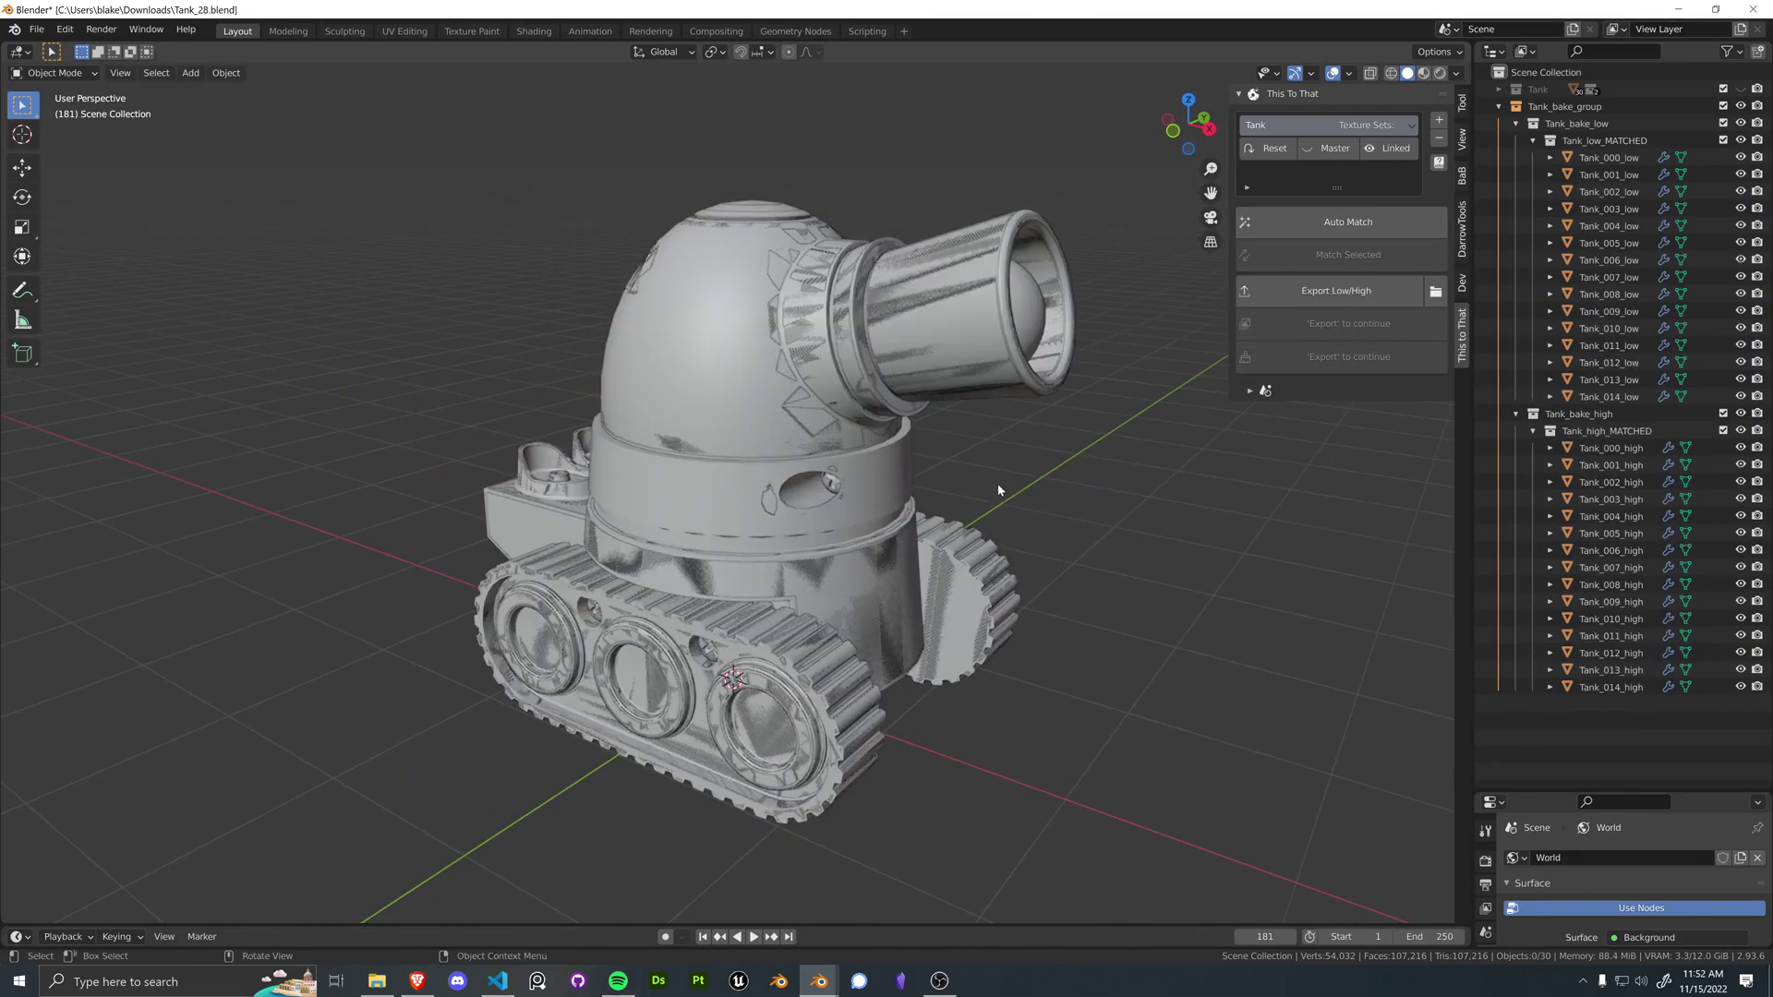
Step: Check the Tank_000 and Tank_010 low/high pairs by selecting them in Outliner and viewport
click(1607, 158)
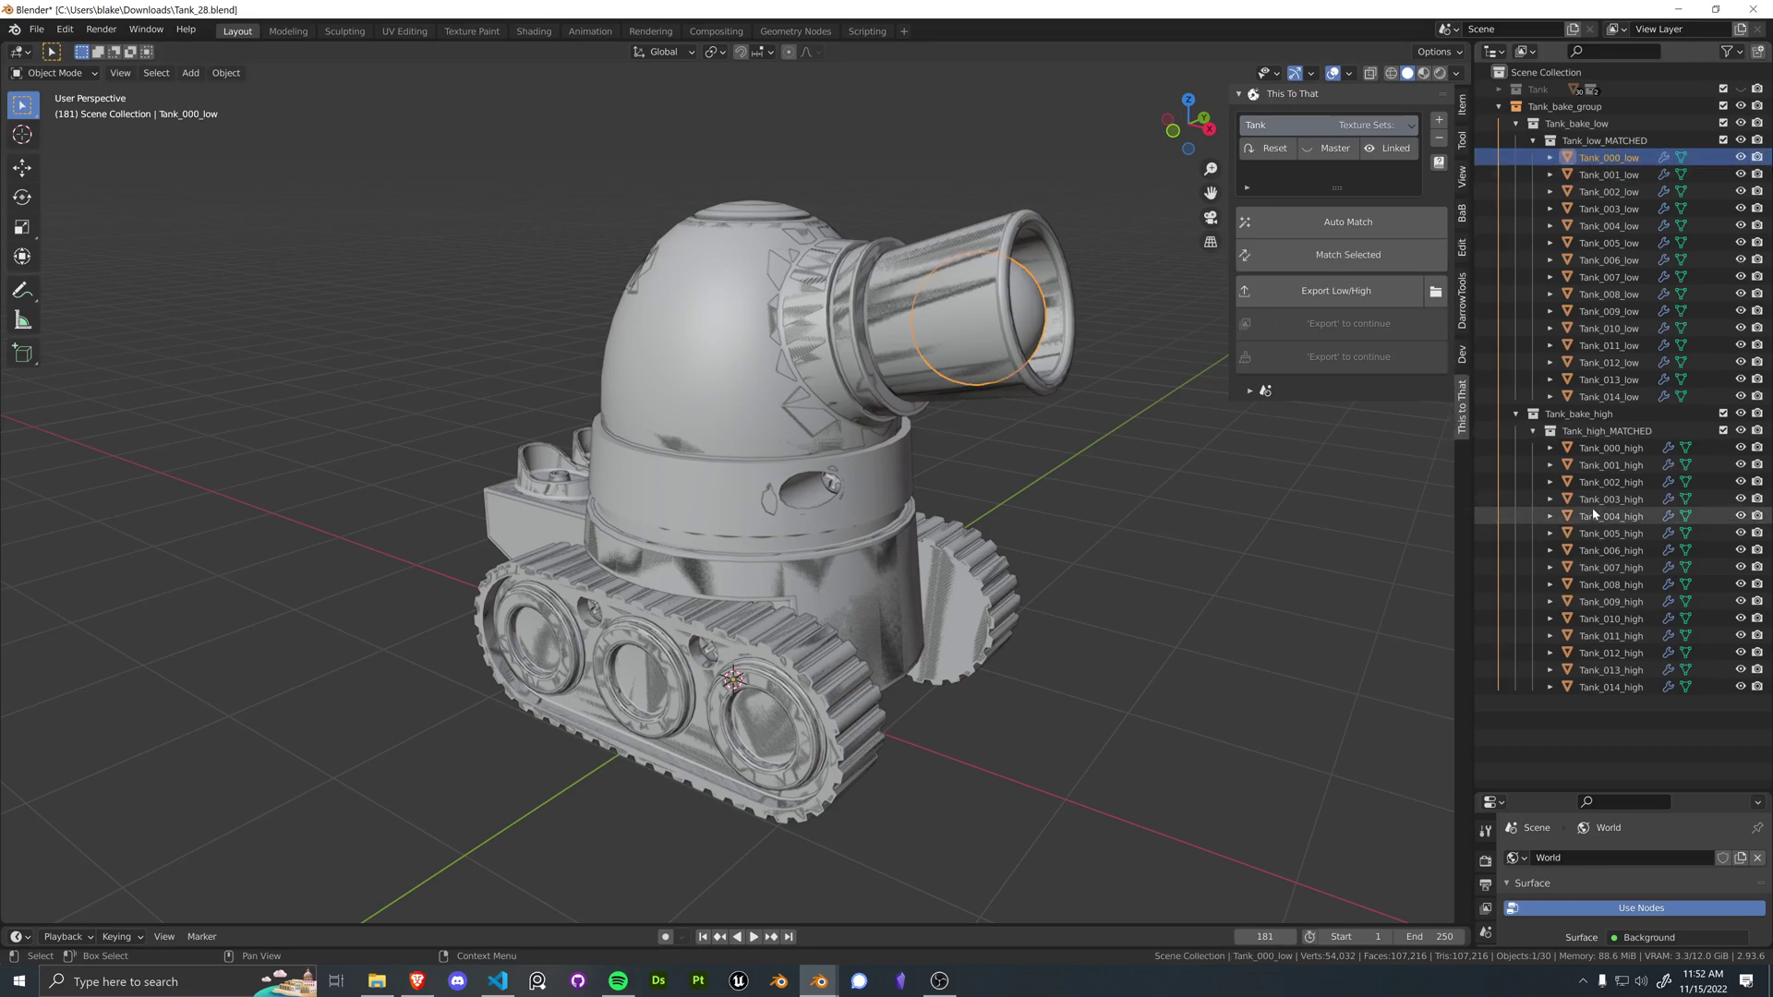
middle_drag(1321, 503, 1163, 522)
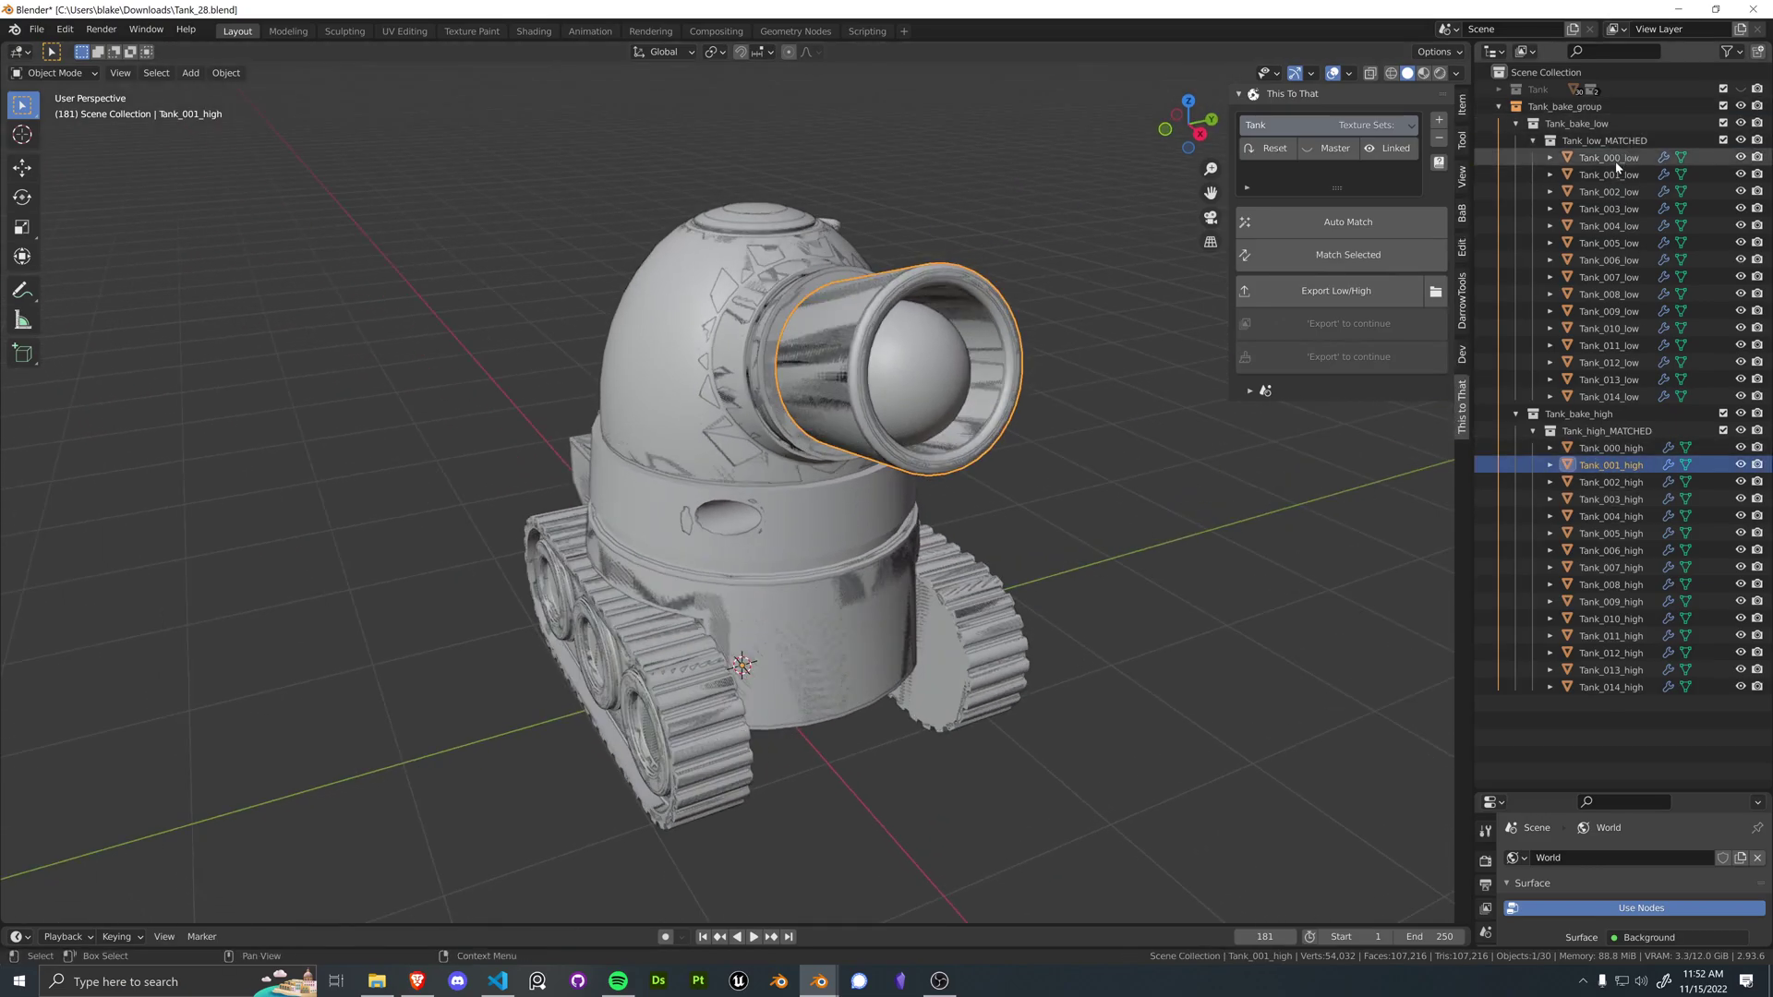
middle_drag(1154, 591, 904, 624)
click(905, 624)
click(1611, 619)
click(1043, 588)
middle_drag(1044, 588, 1119, 447)
Step: Review the matching and export settings, then check the cannon barrel's low/high pair
click(1264, 392)
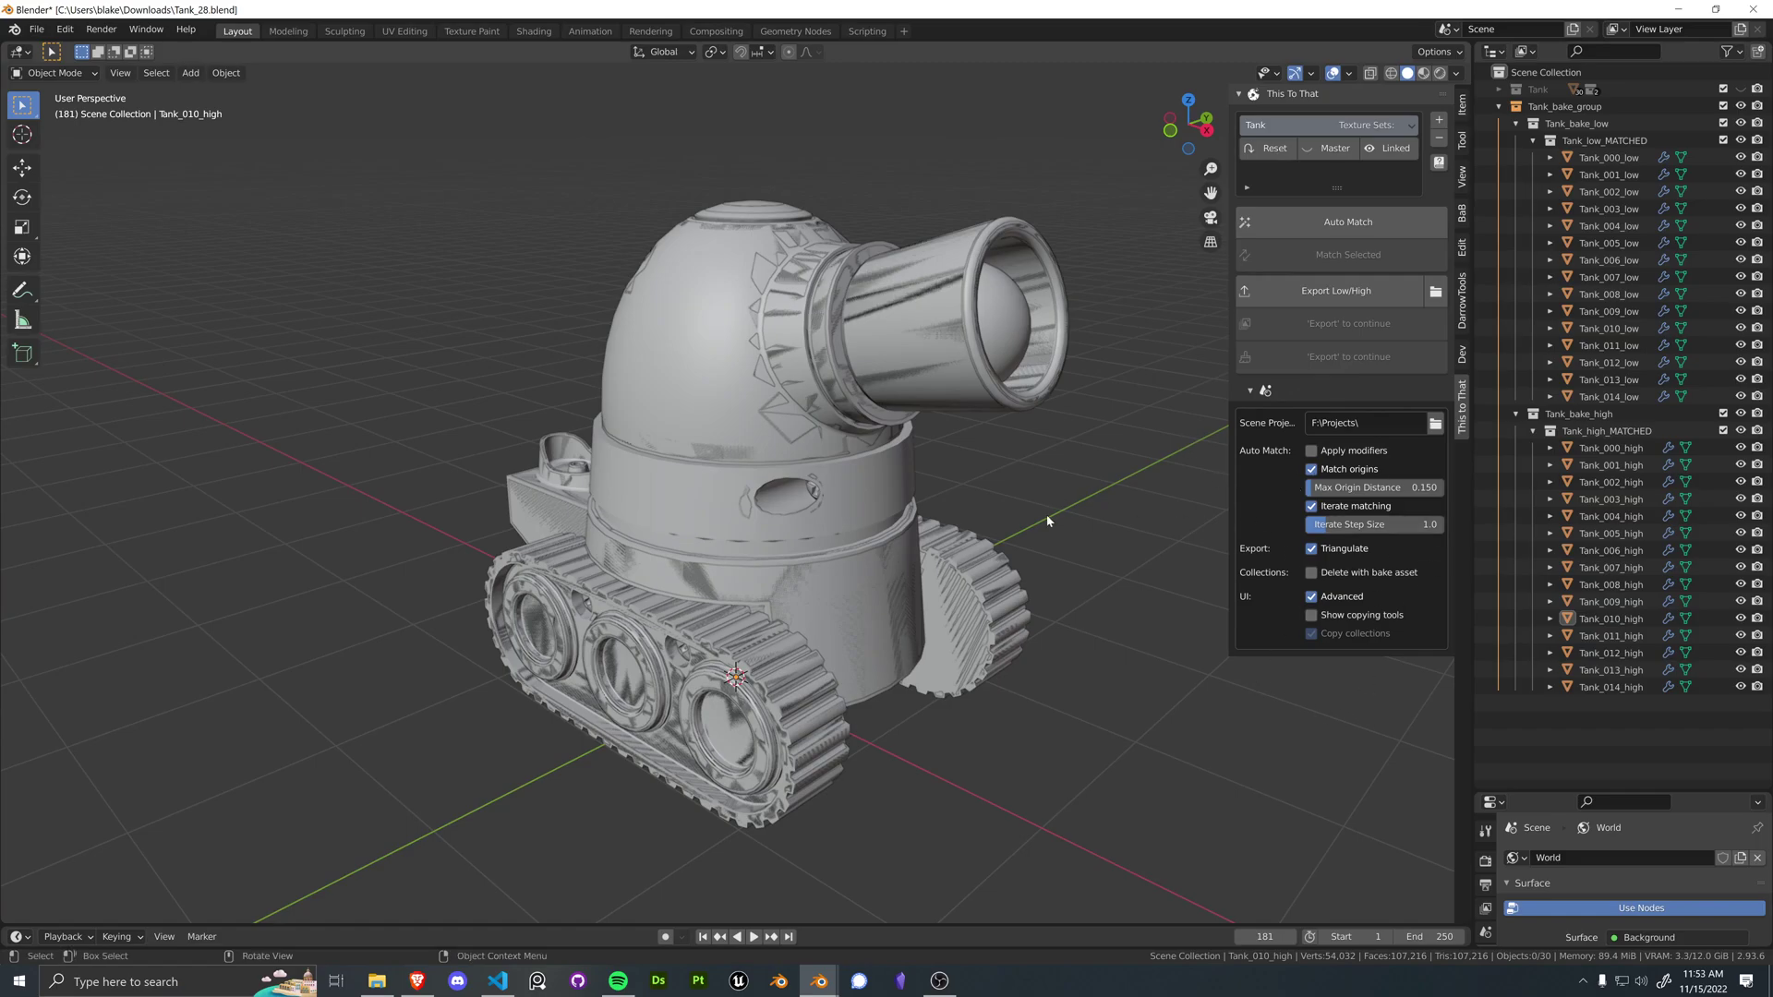
click(1250, 391)
middle_drag(1211, 407, 903, 508)
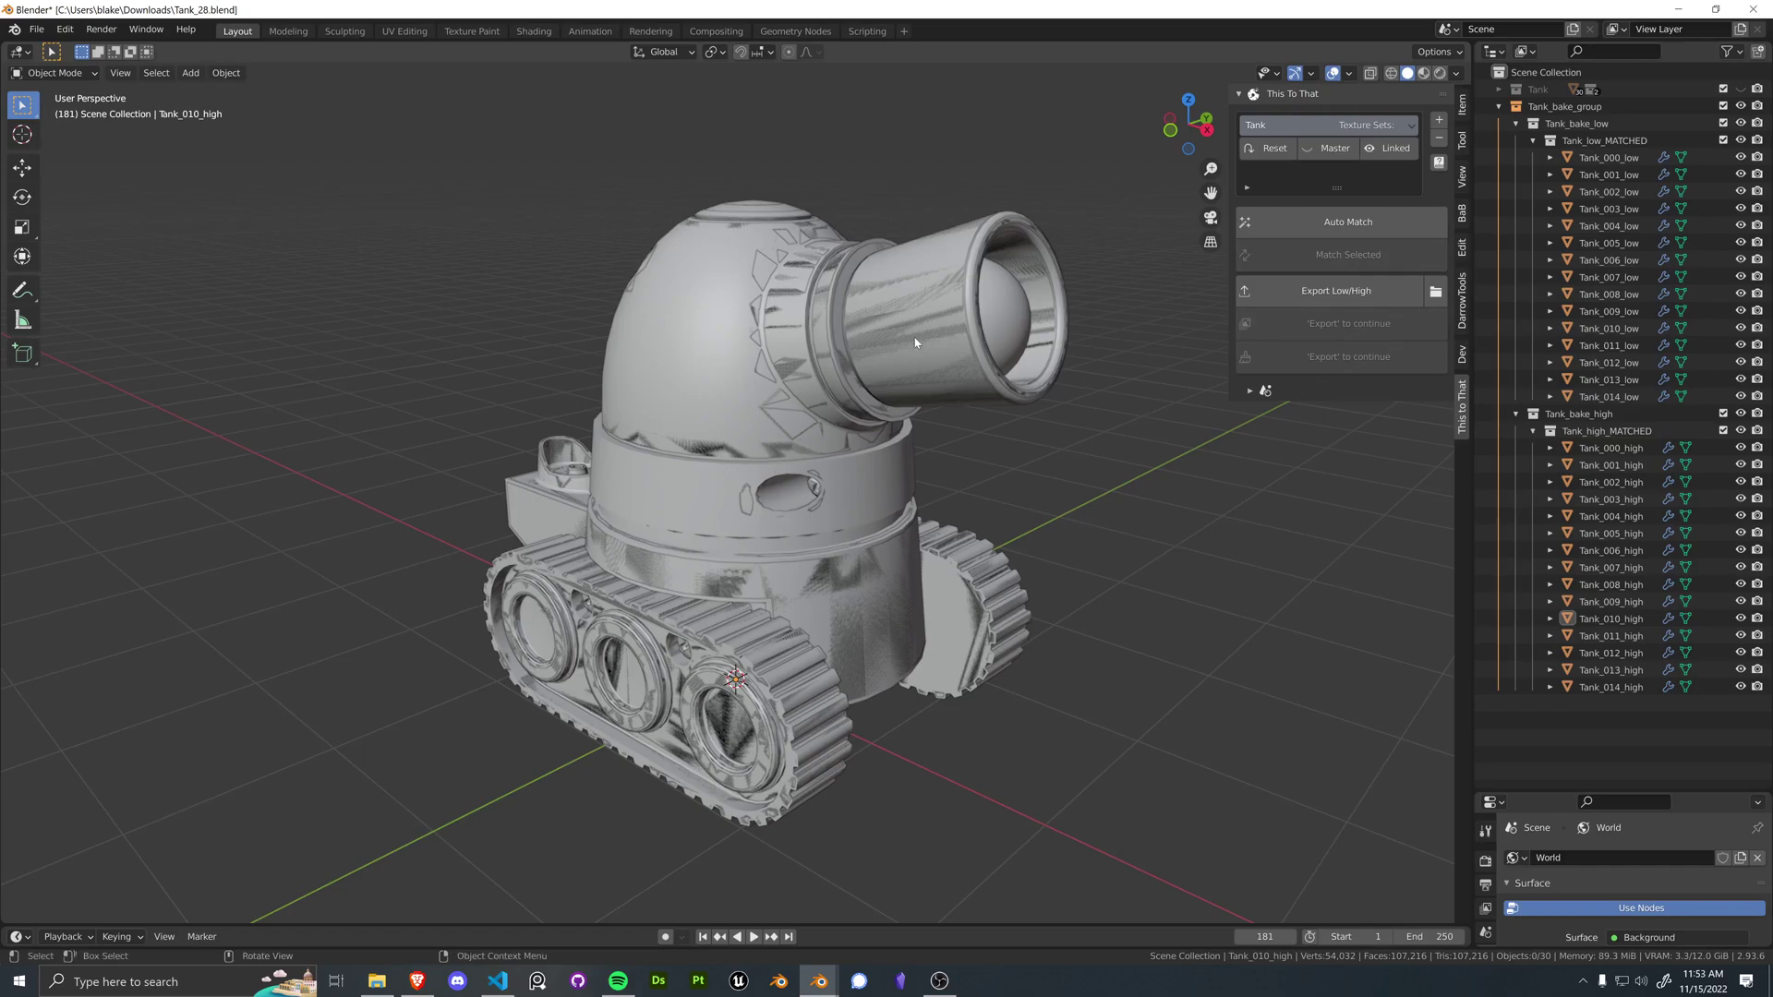
click(949, 255)
middle_drag(949, 255, 1035, 289)
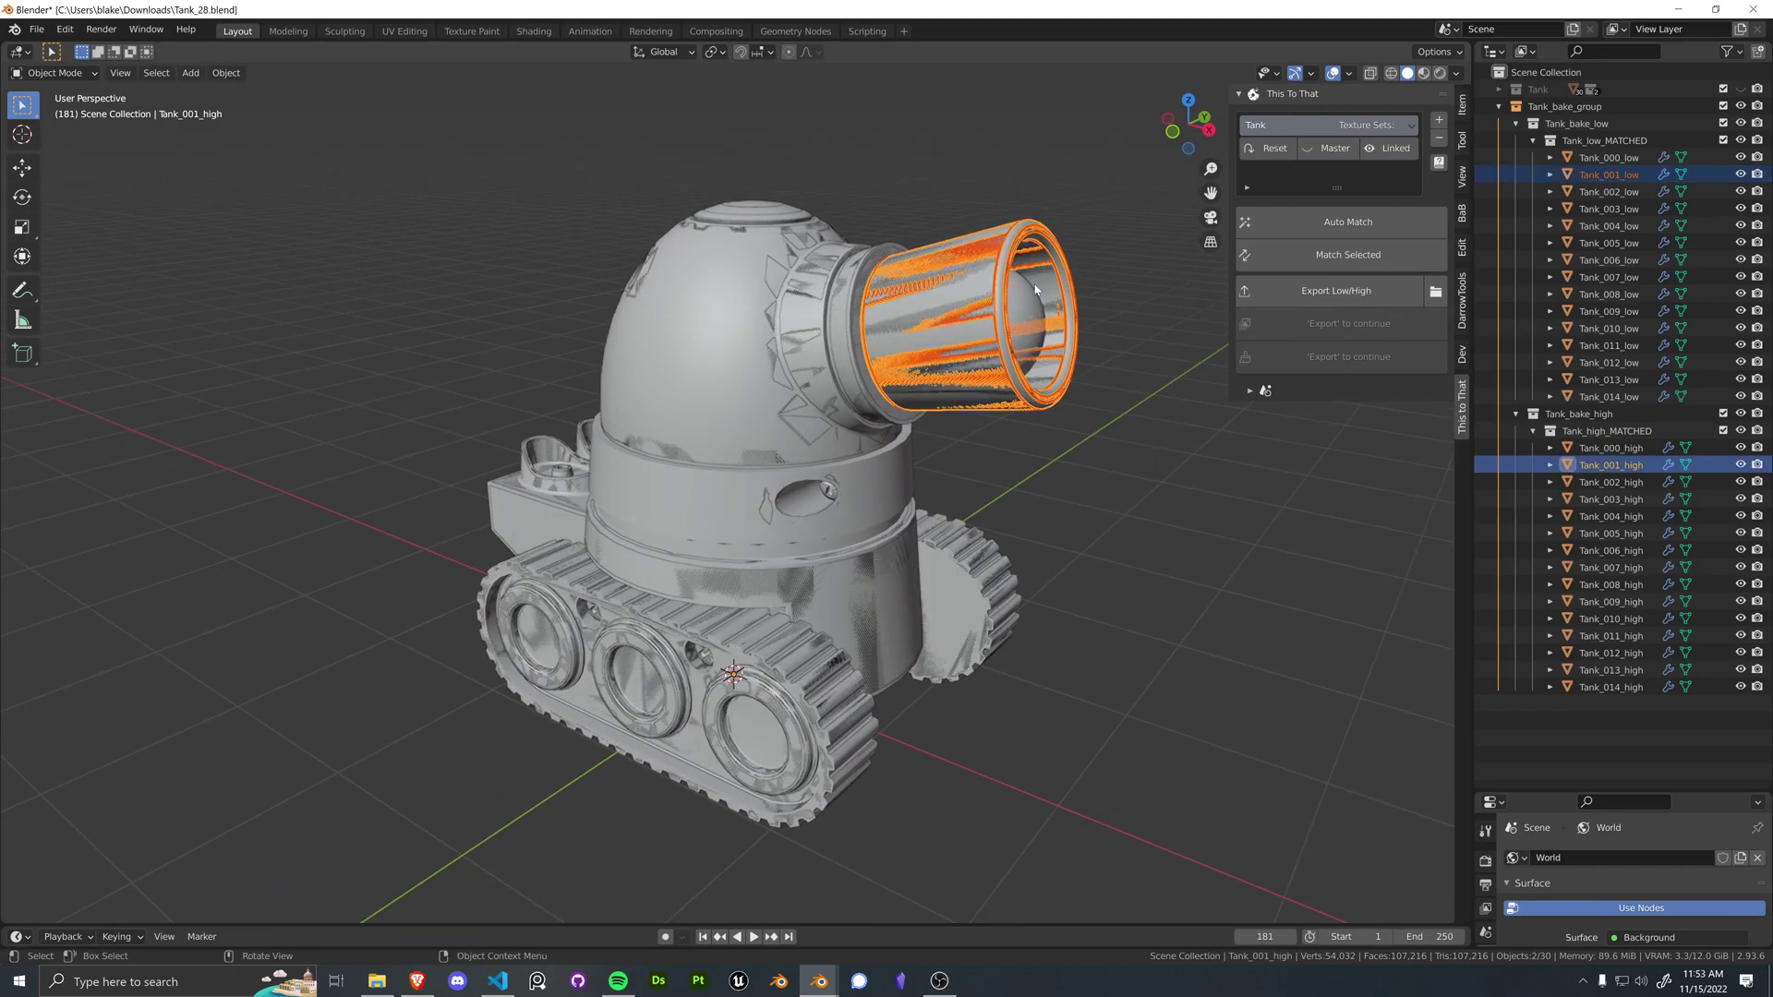
click(949, 225)
Step: Orbit the tank, select every low and high object, then deselect them
middle_drag(948, 224, 883, 483)
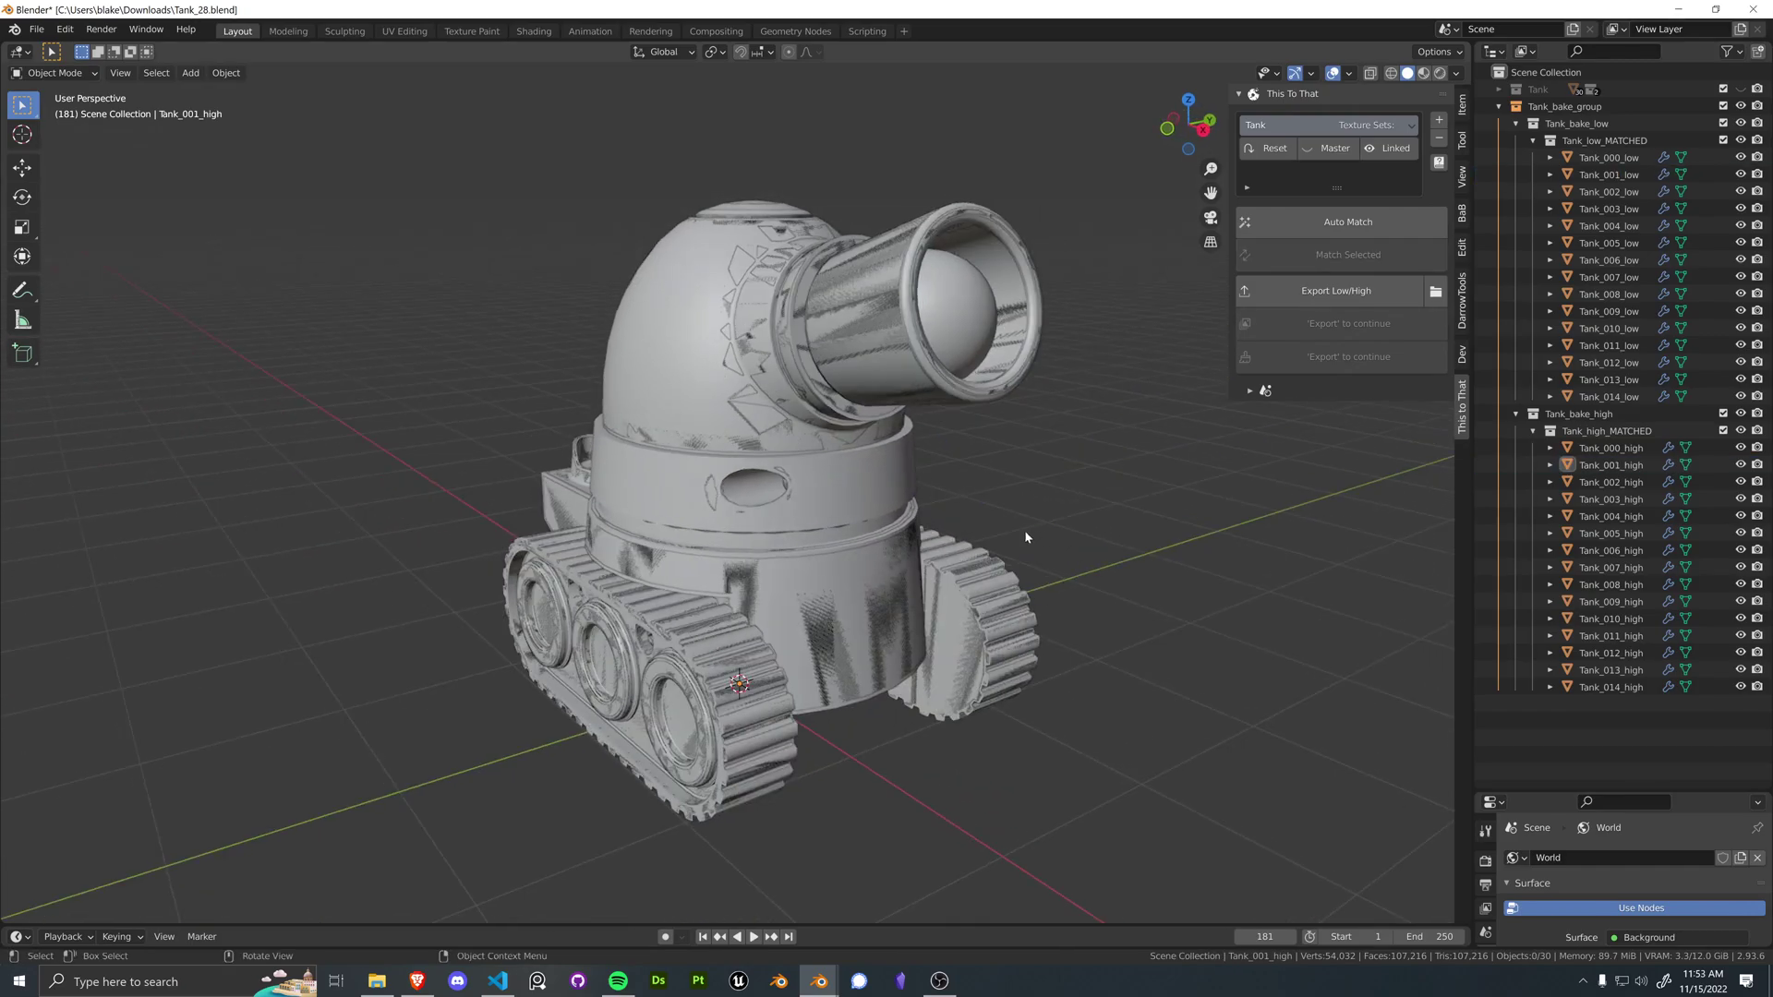
middle_drag(929, 556, 952, 558)
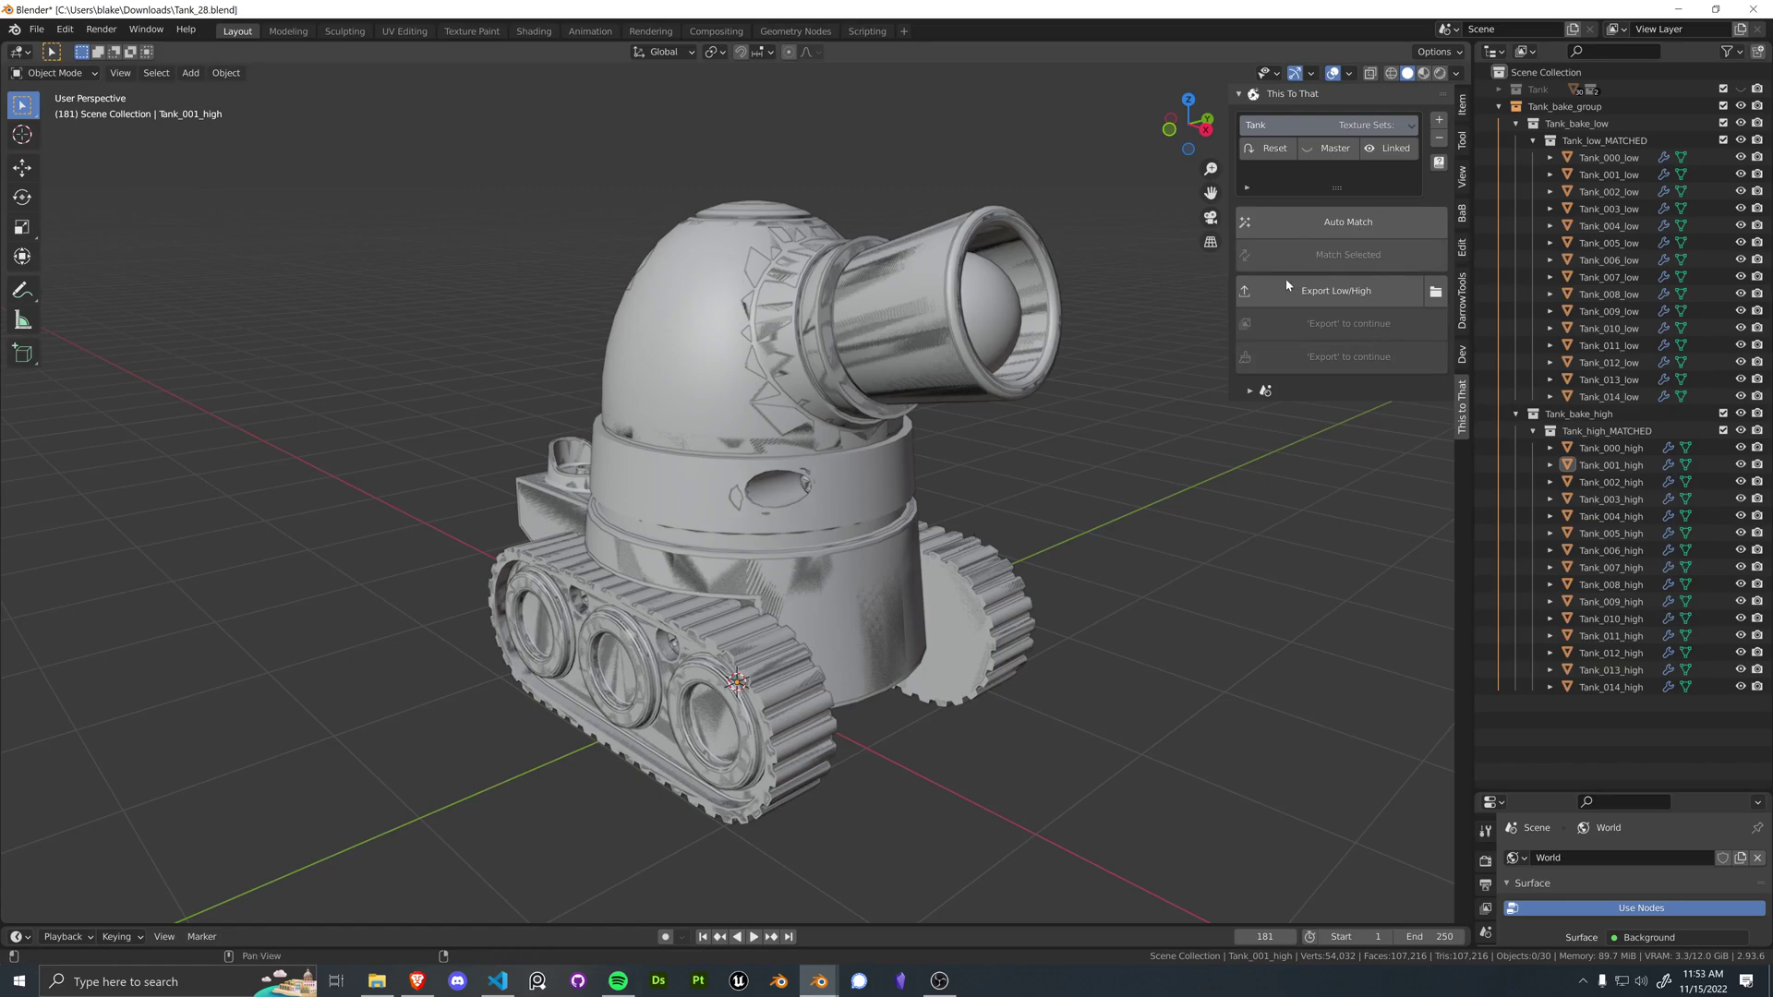
middle_drag(1052, 489, 1071, 582)
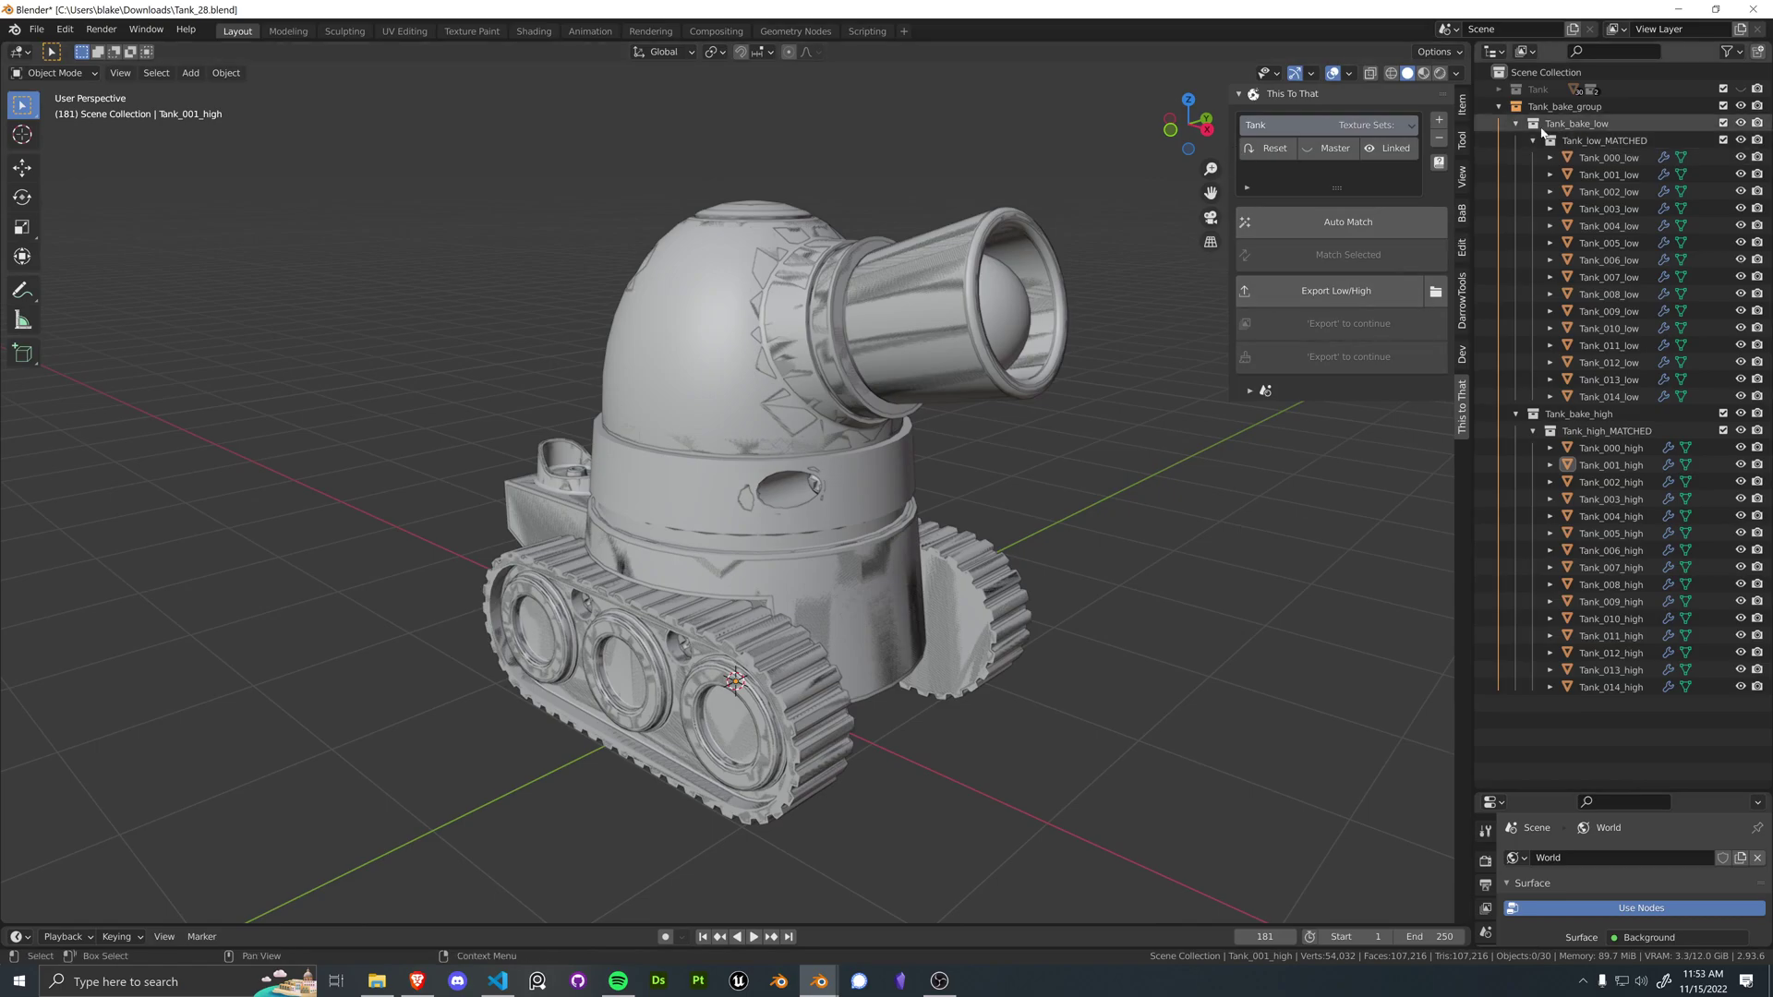
drag(1653, 746, 1578, 143)
click(1046, 531)
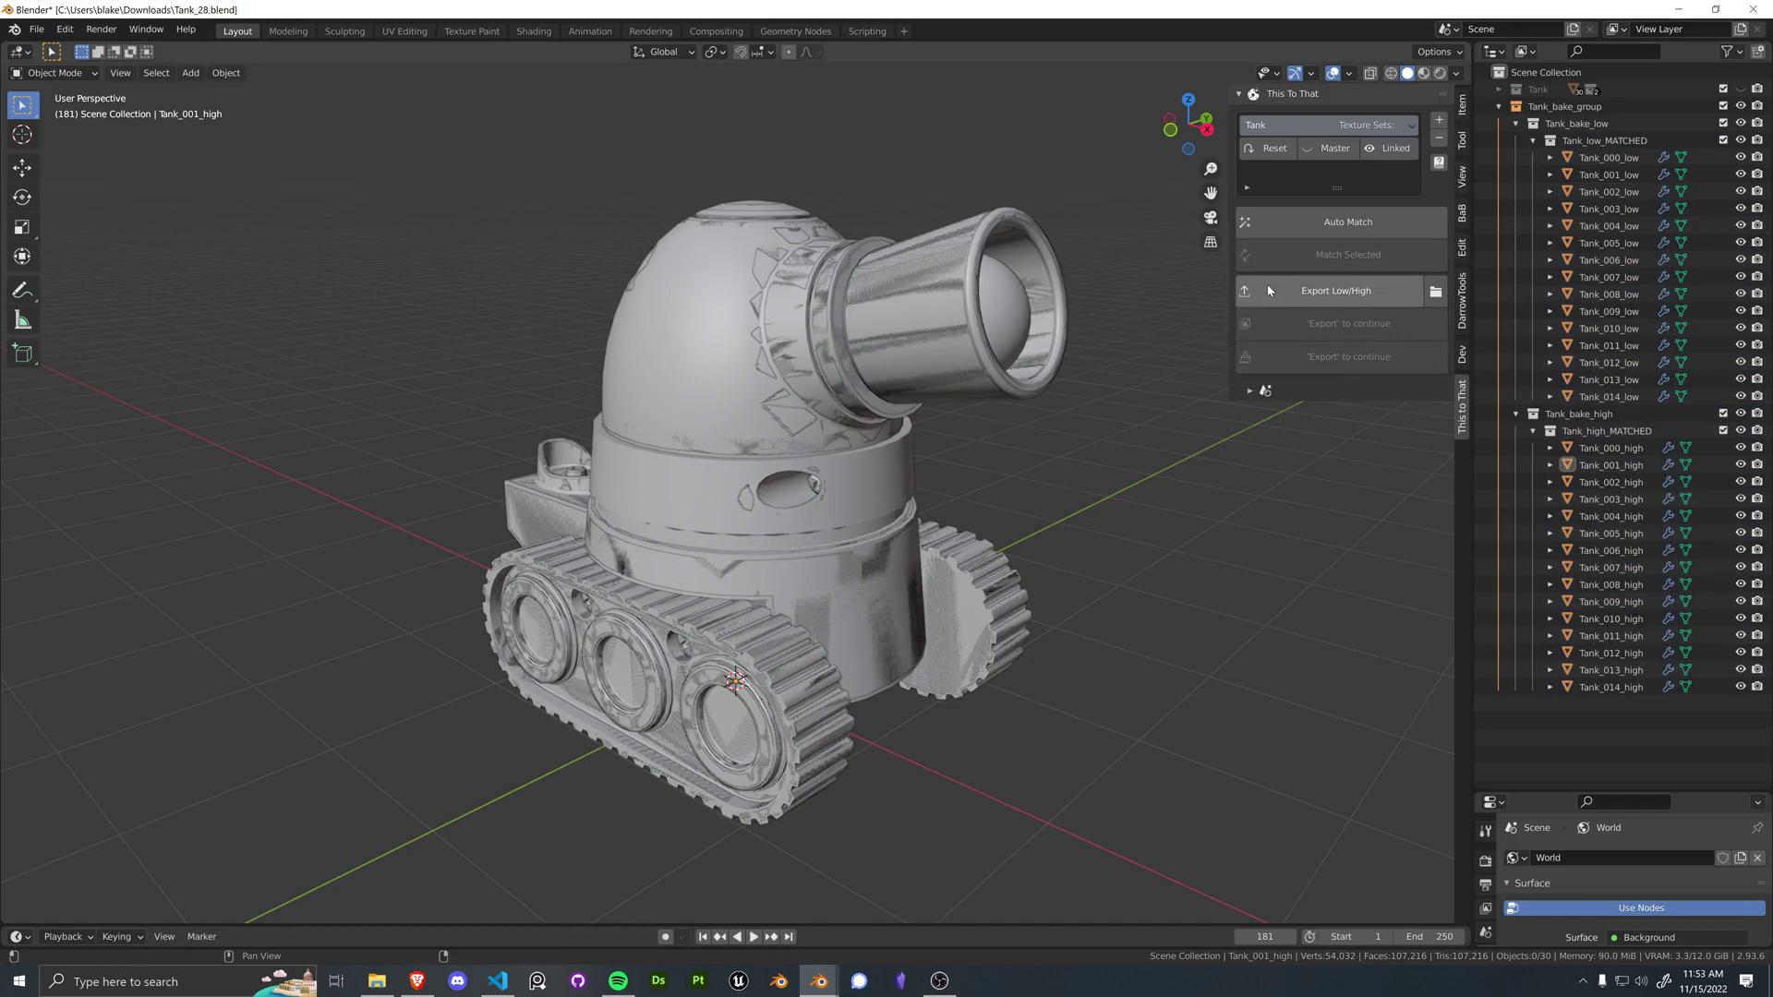
Step: Export the matched low and high meshes and choose the 2K PNG bake preset
click(1336, 291)
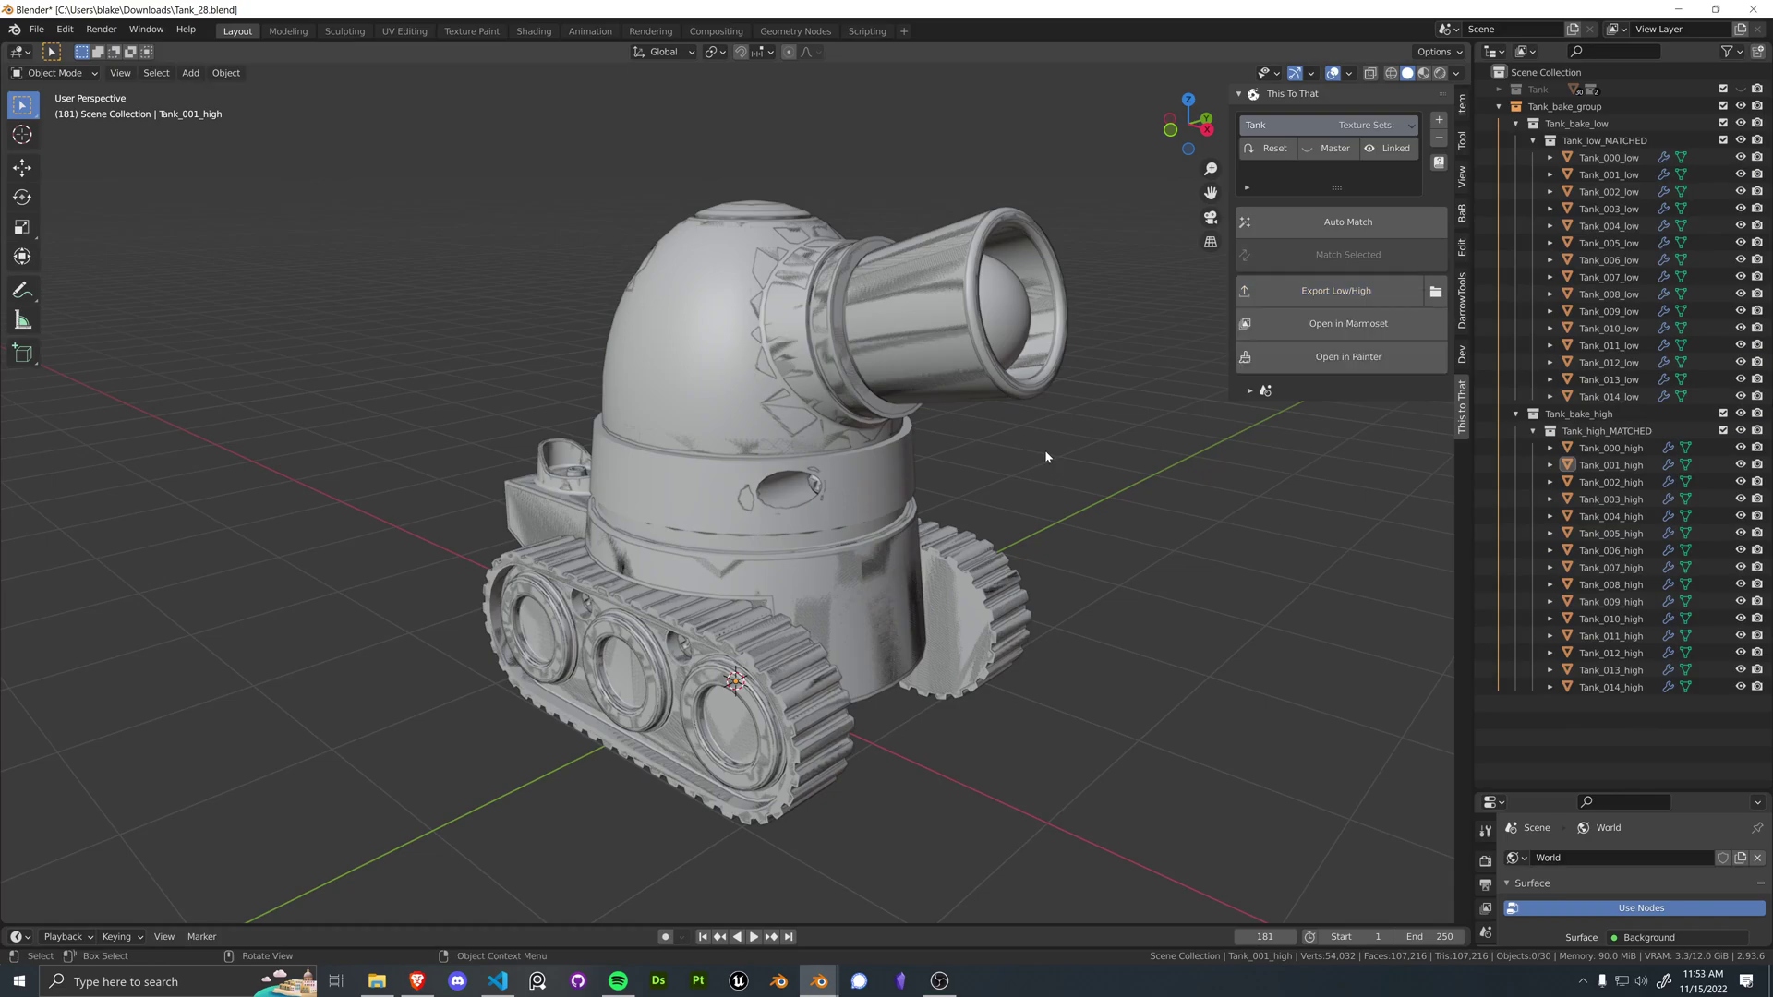
click(1246, 189)
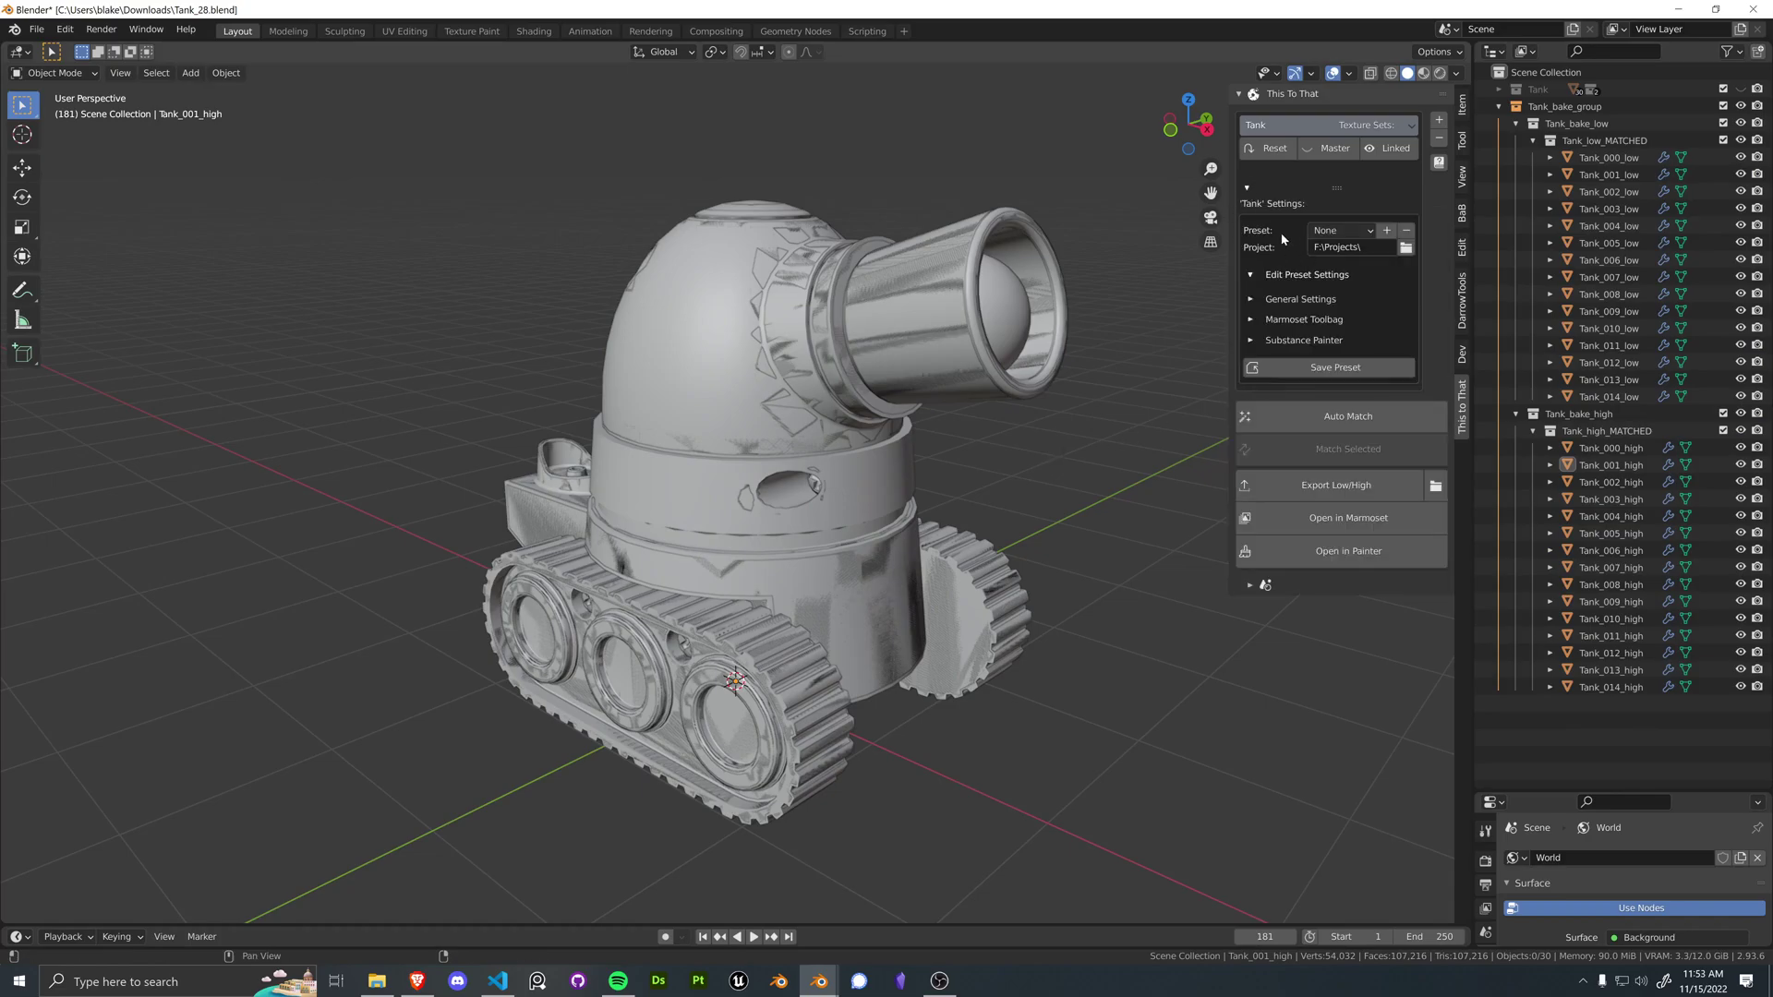
click(1257, 188)
click(1256, 188)
click(1330, 232)
click(1330, 268)
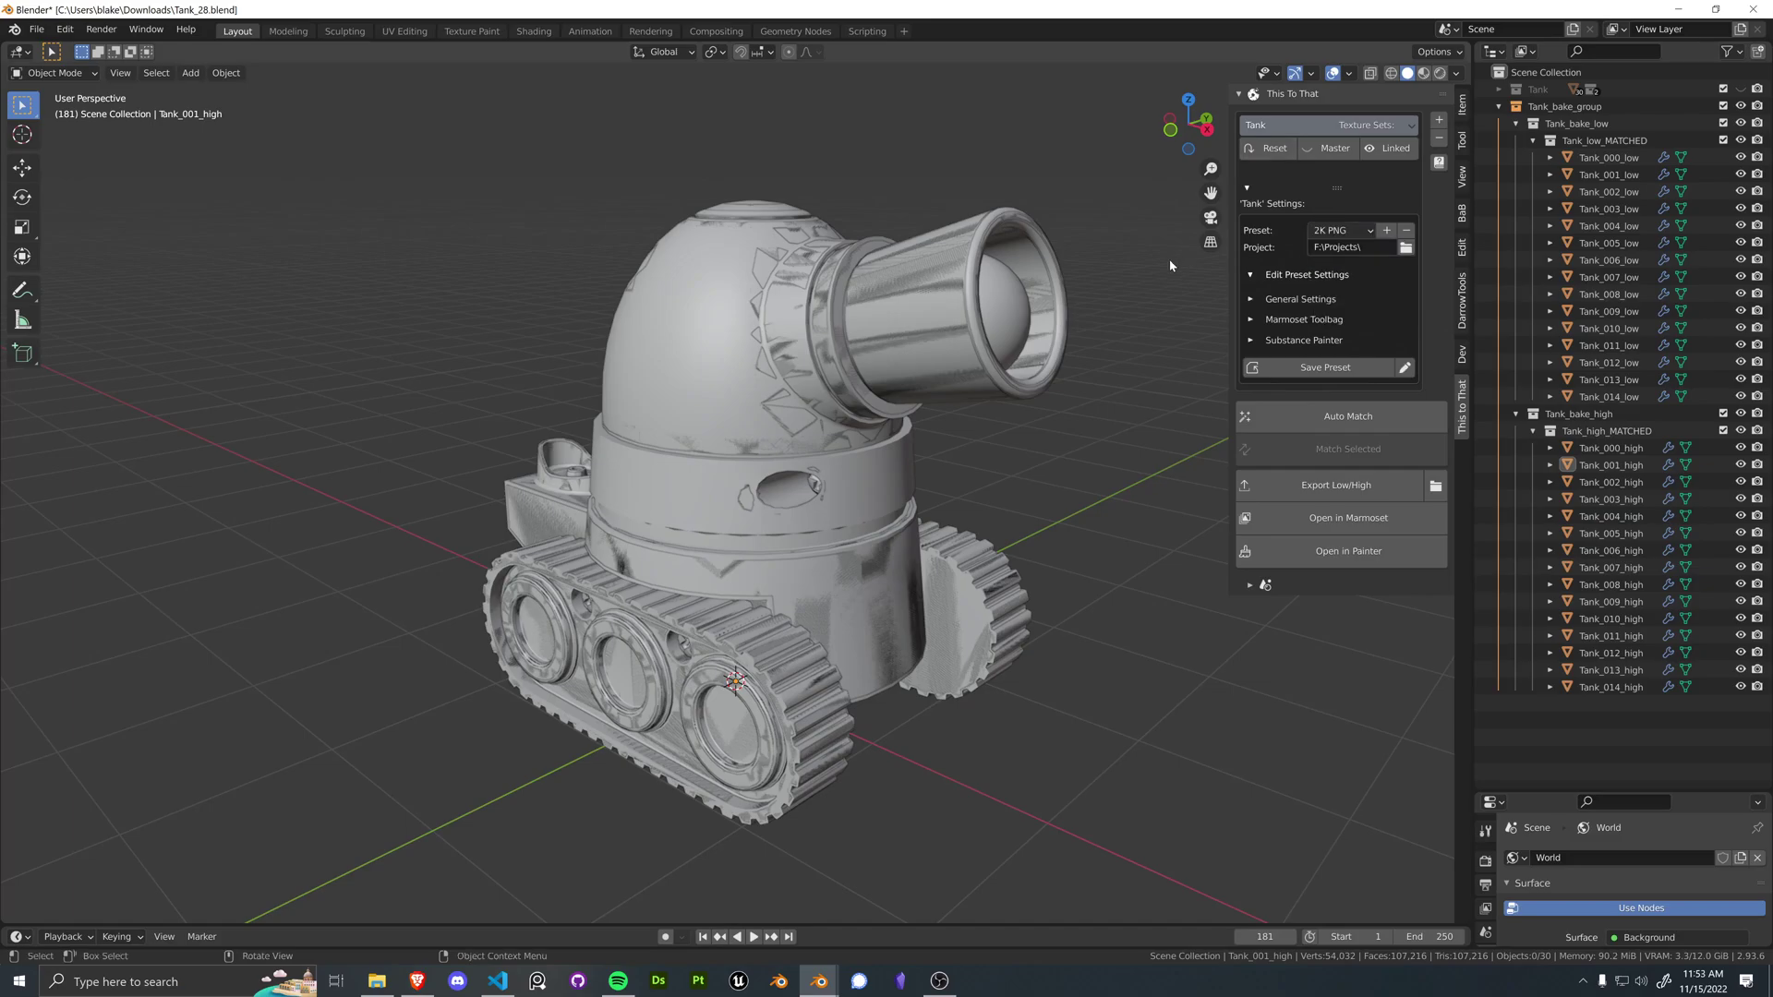
Step: In the Marmoset Toolbag bake settings, turn off Auto Bake and set samples to 4x
click(1280, 301)
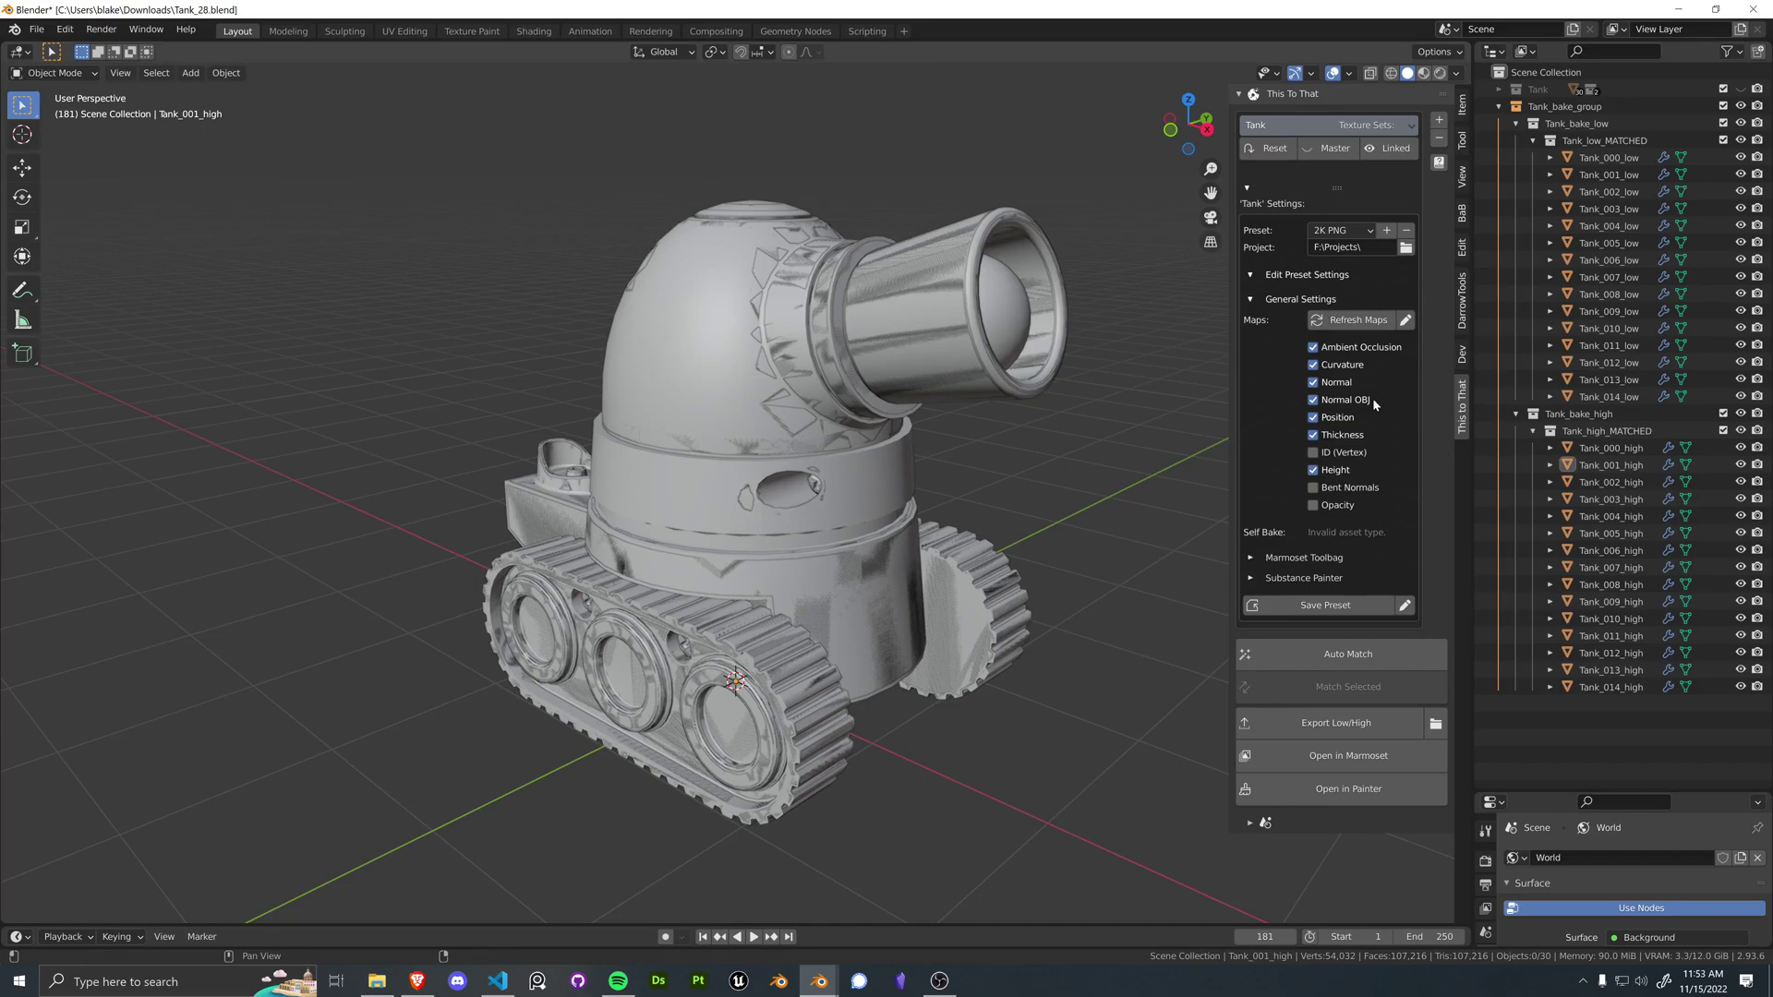
click(1366, 557)
scroll(1365, 506, down, 2)
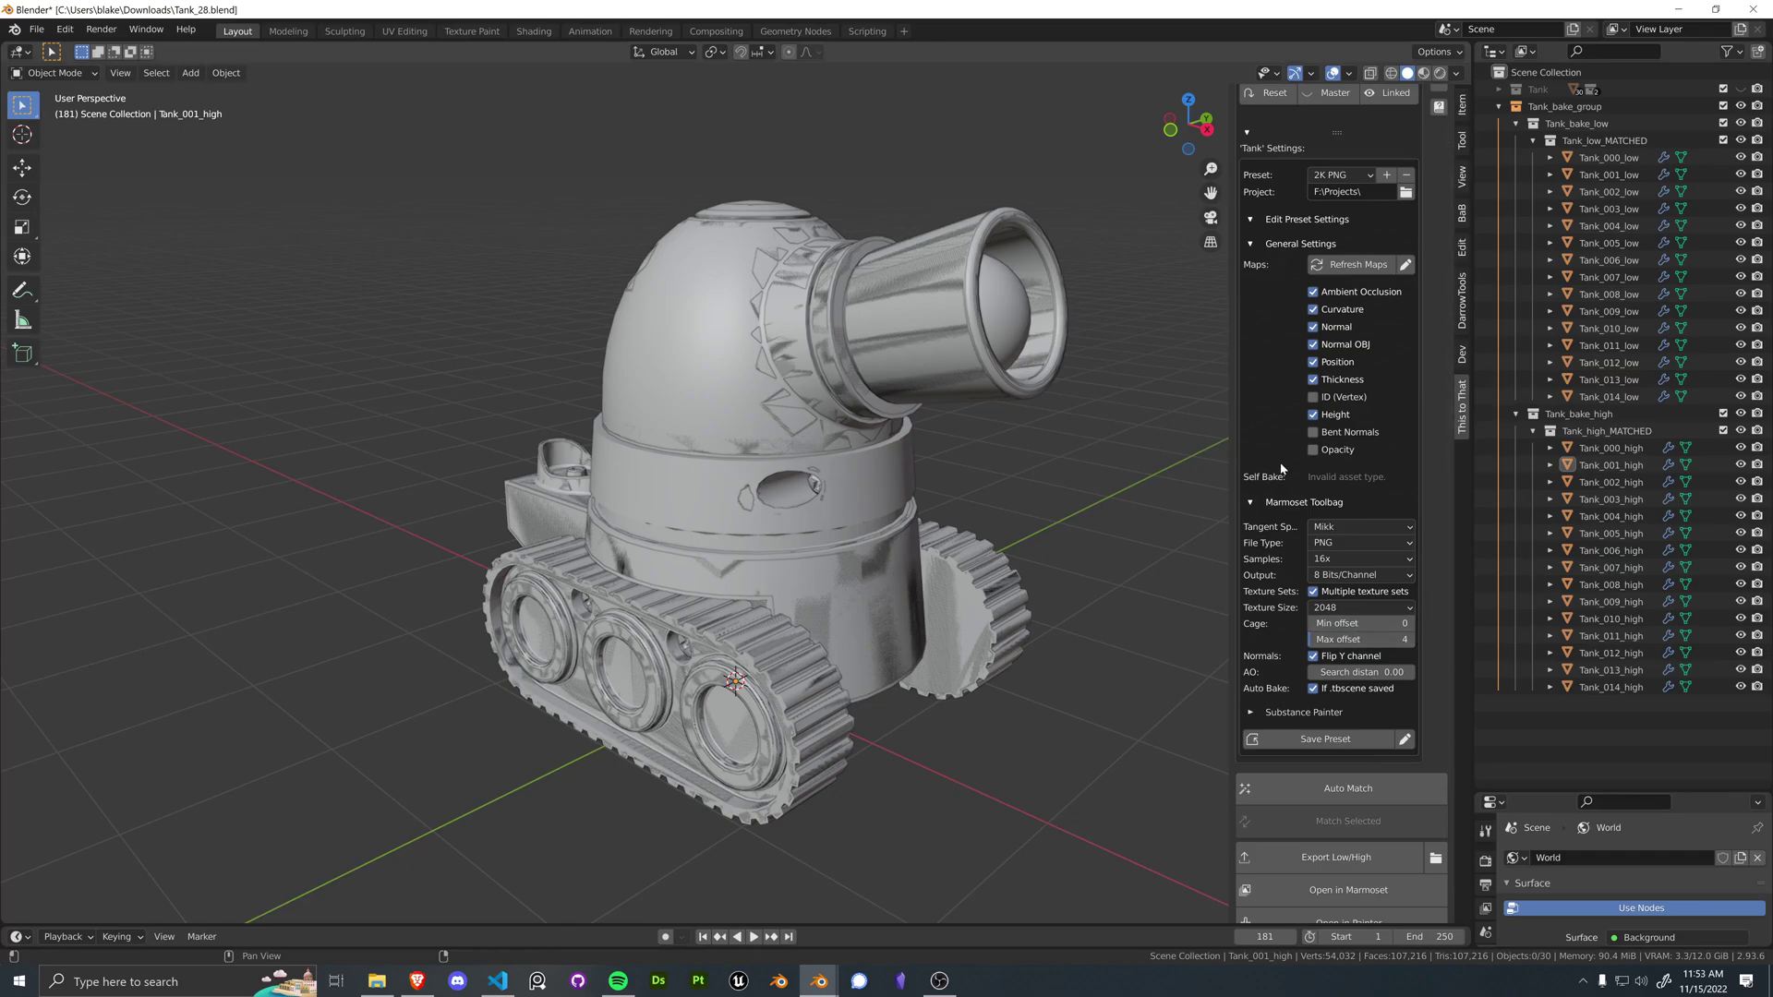
click(1314, 688)
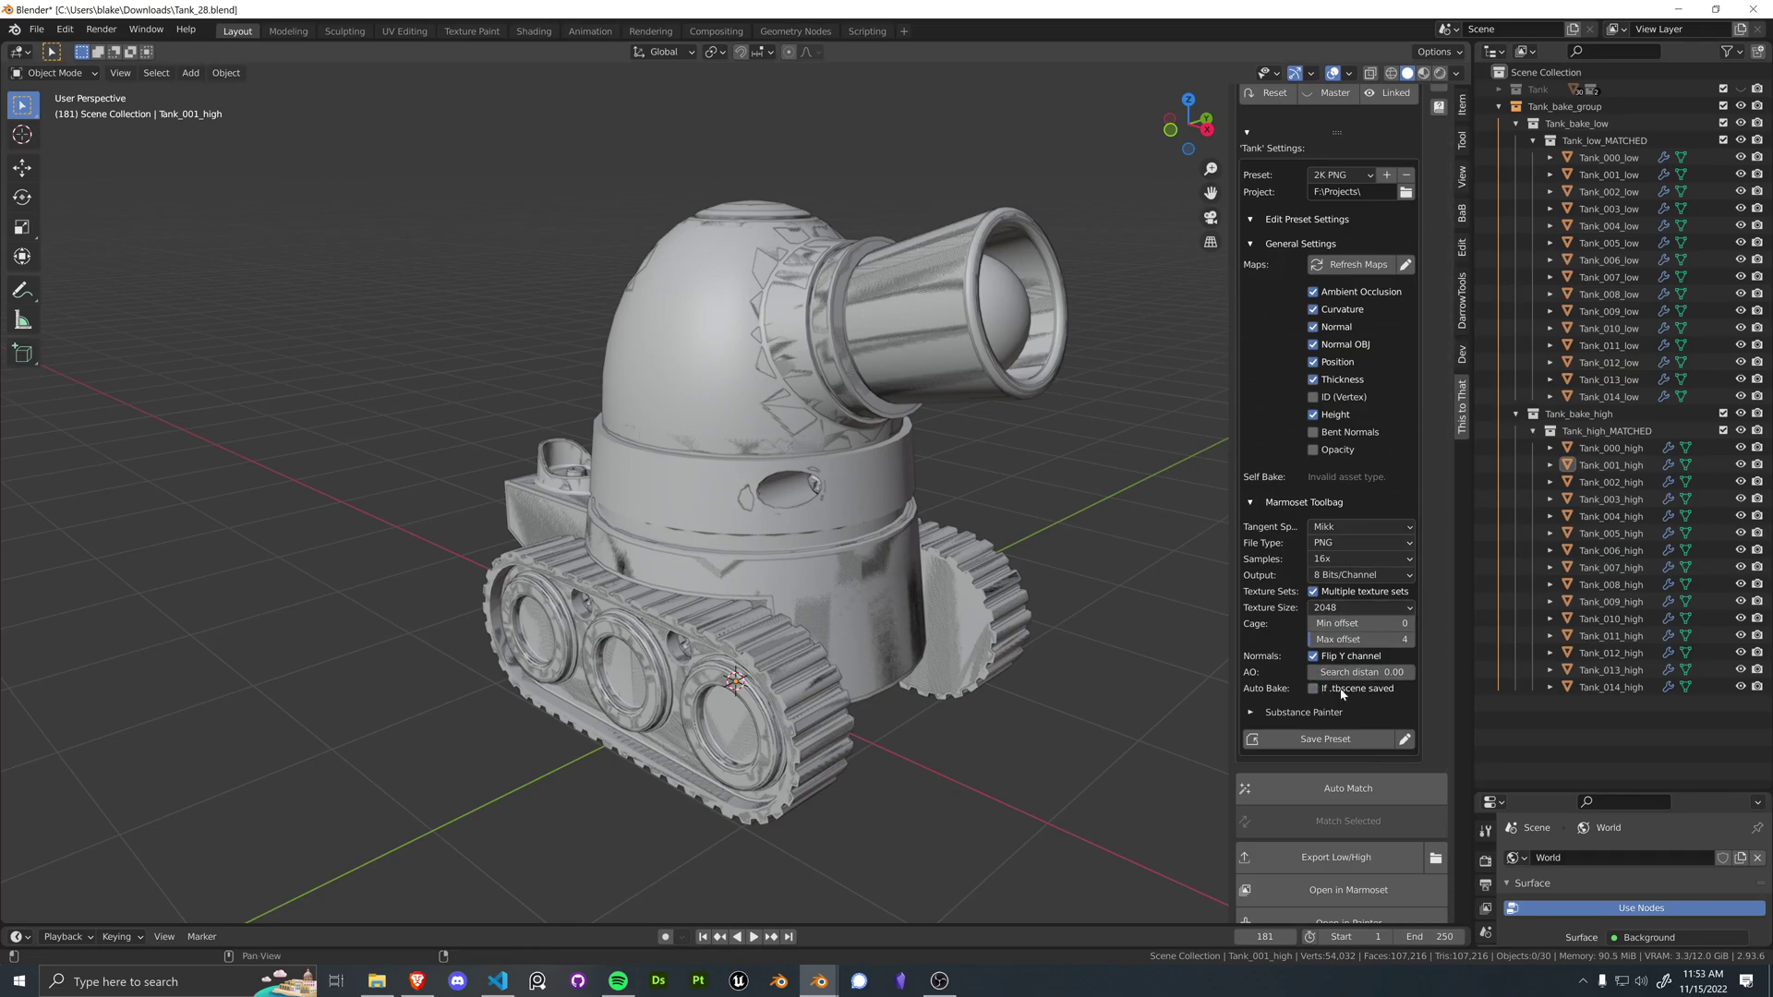
click(1341, 559)
click(1343, 607)
click(1288, 502)
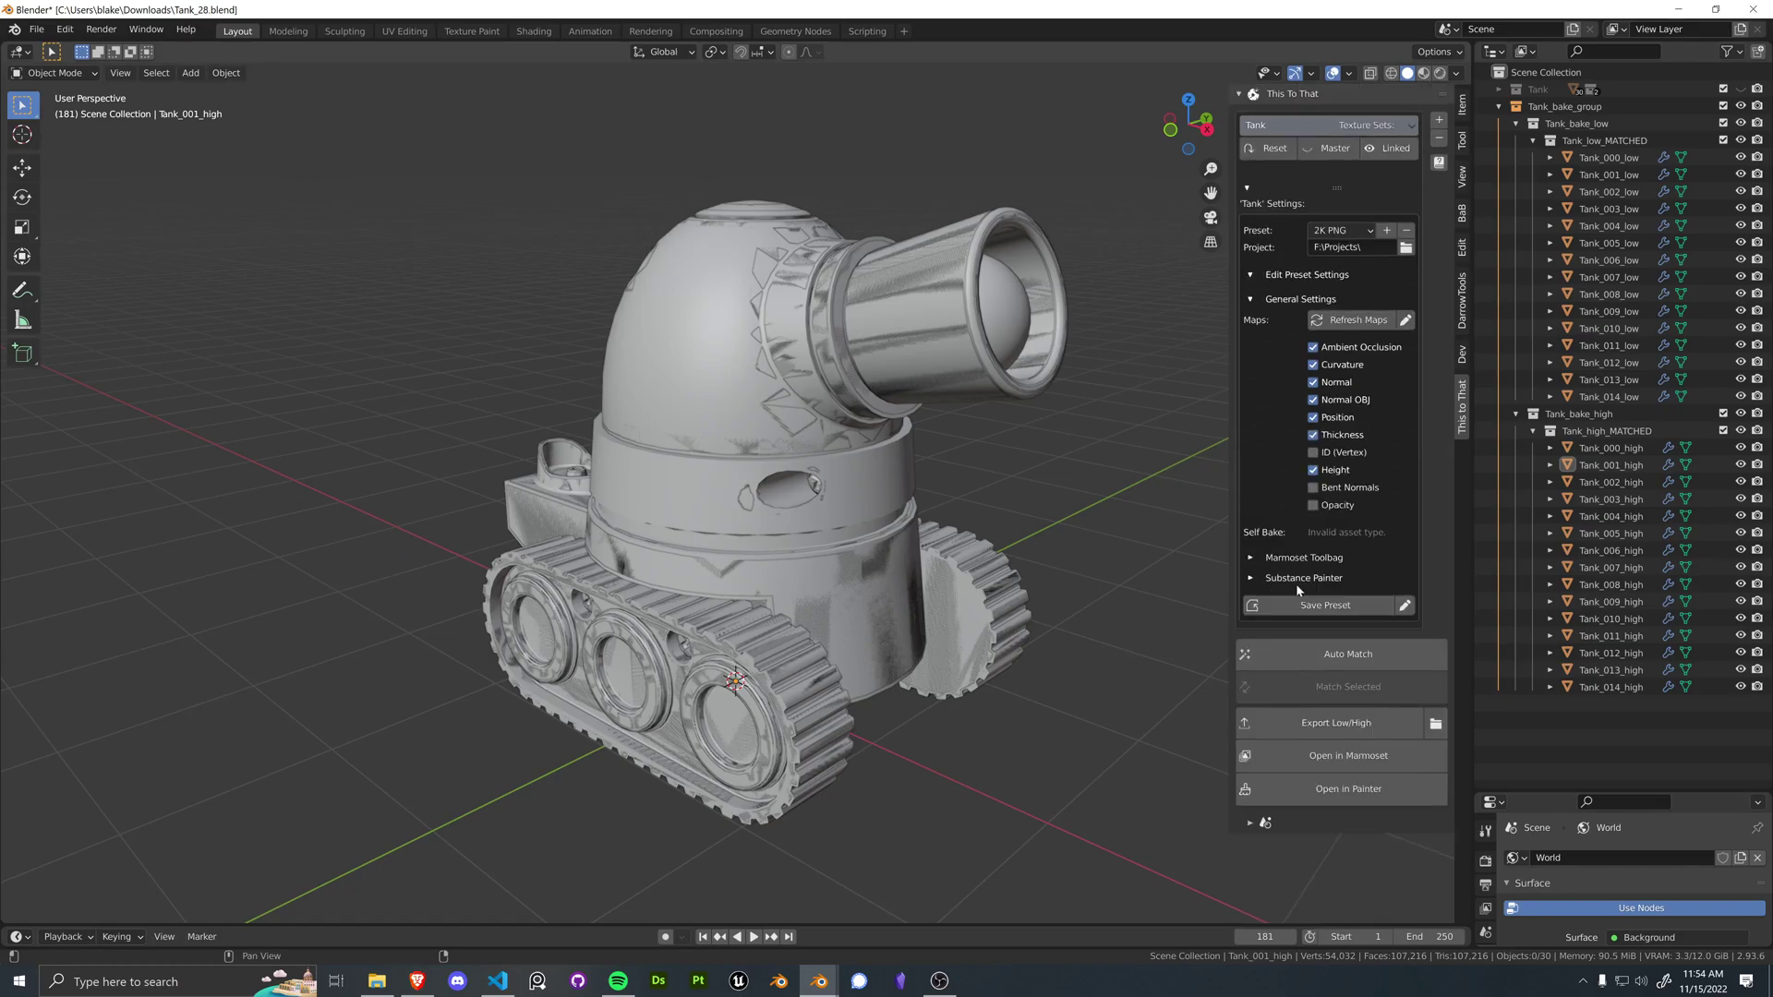
Step: Exclude the Normal OBJ and Height maps, then send the tank to Marmoset Toolbag
click(1313, 381)
click(1312, 400)
click(1313, 470)
click(1255, 301)
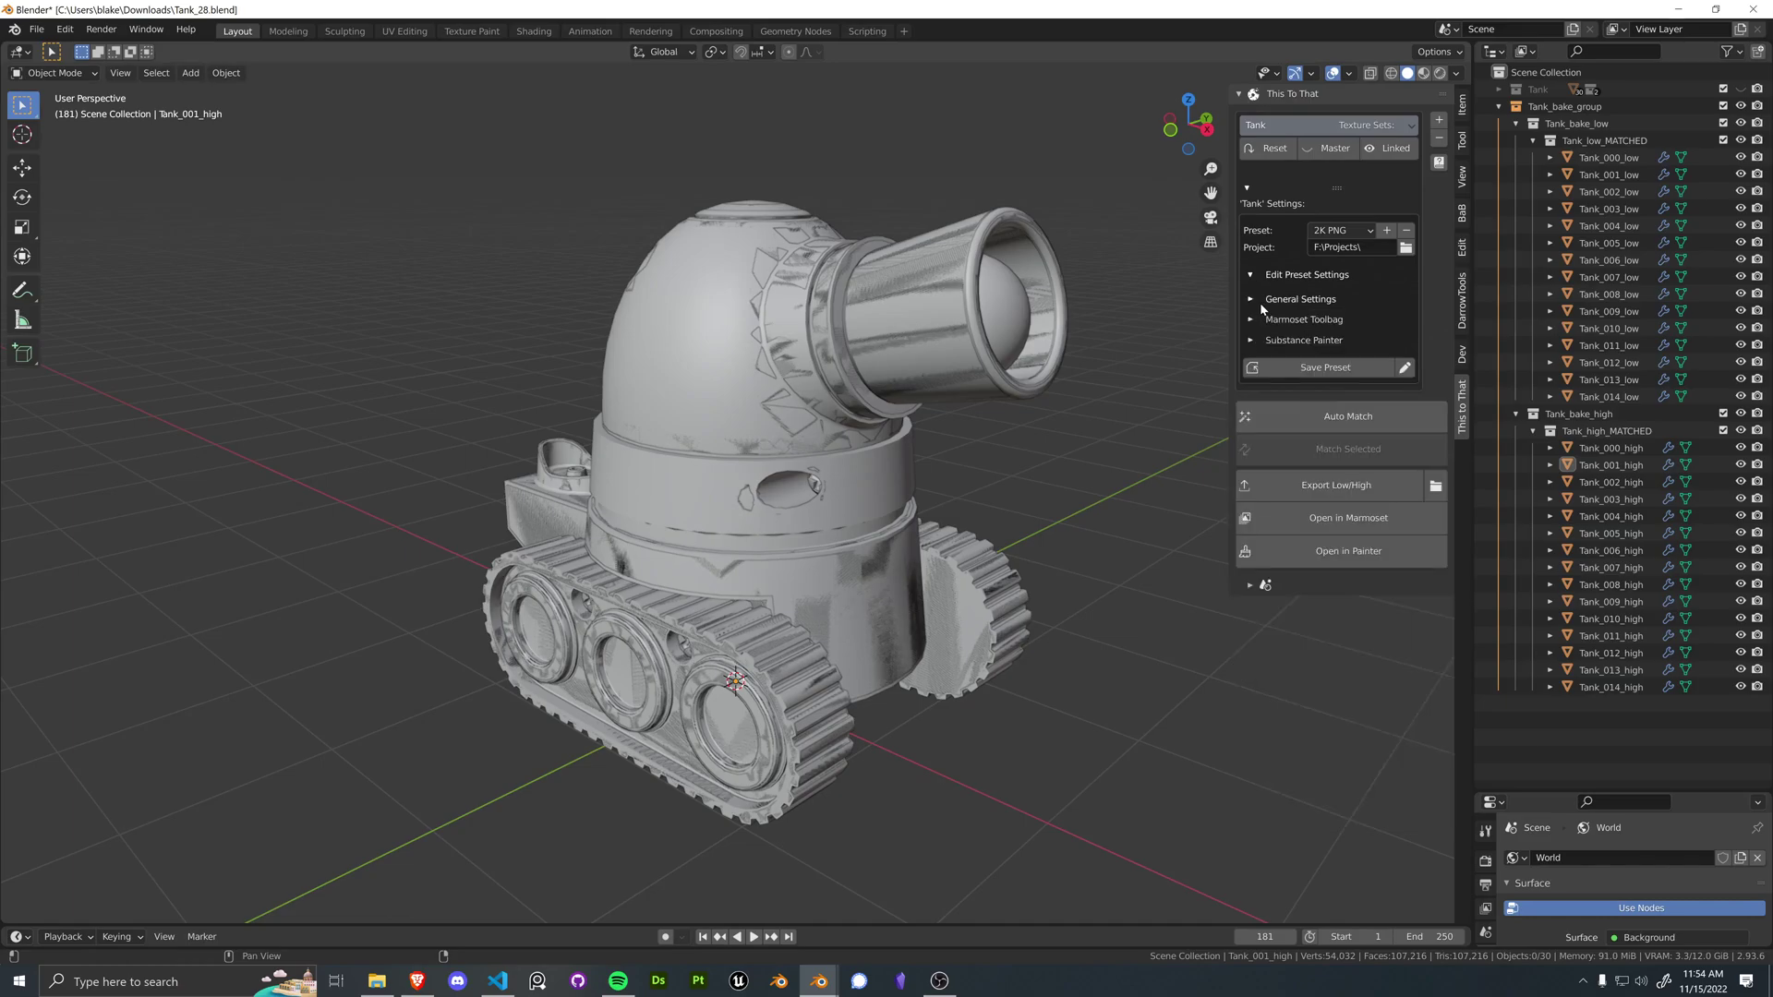
click(1256, 205)
click(1348, 323)
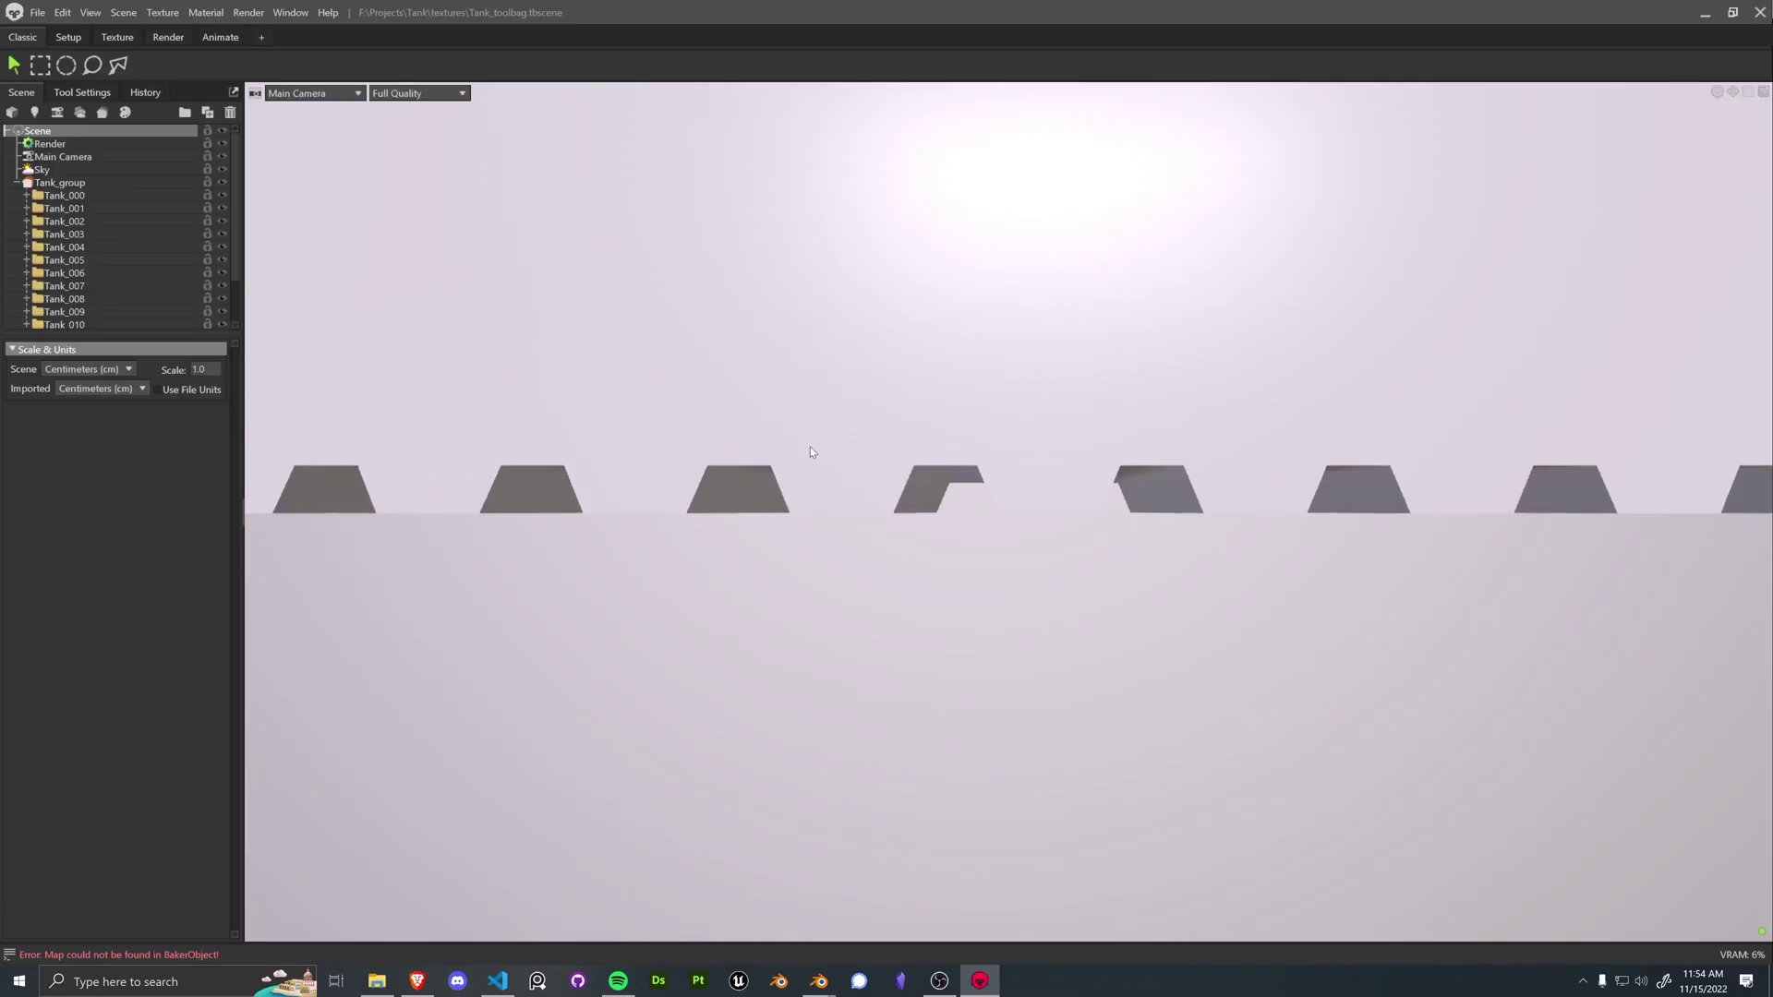
Step: Select Tank_group and bake its Normals, Position, Curvature, Thickness and Ambient Occlusion maps
click(740, 494)
key(f)
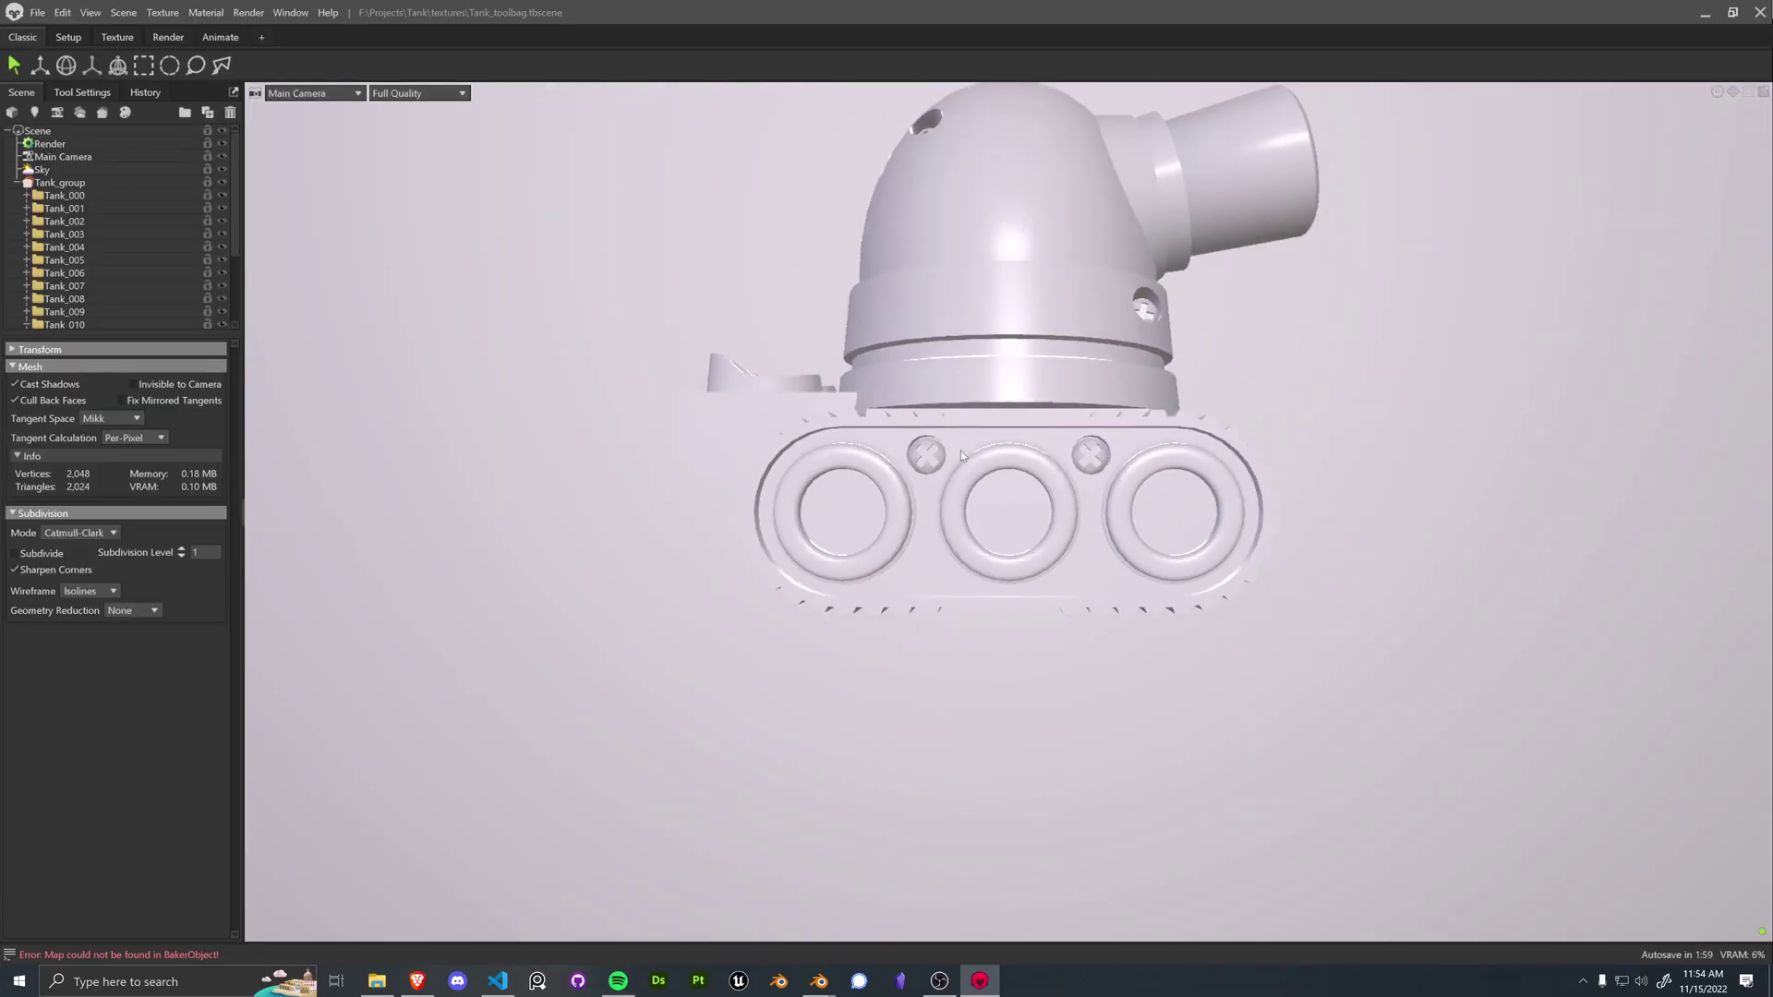
scroll(1026, 450, down, 3)
click(59, 182)
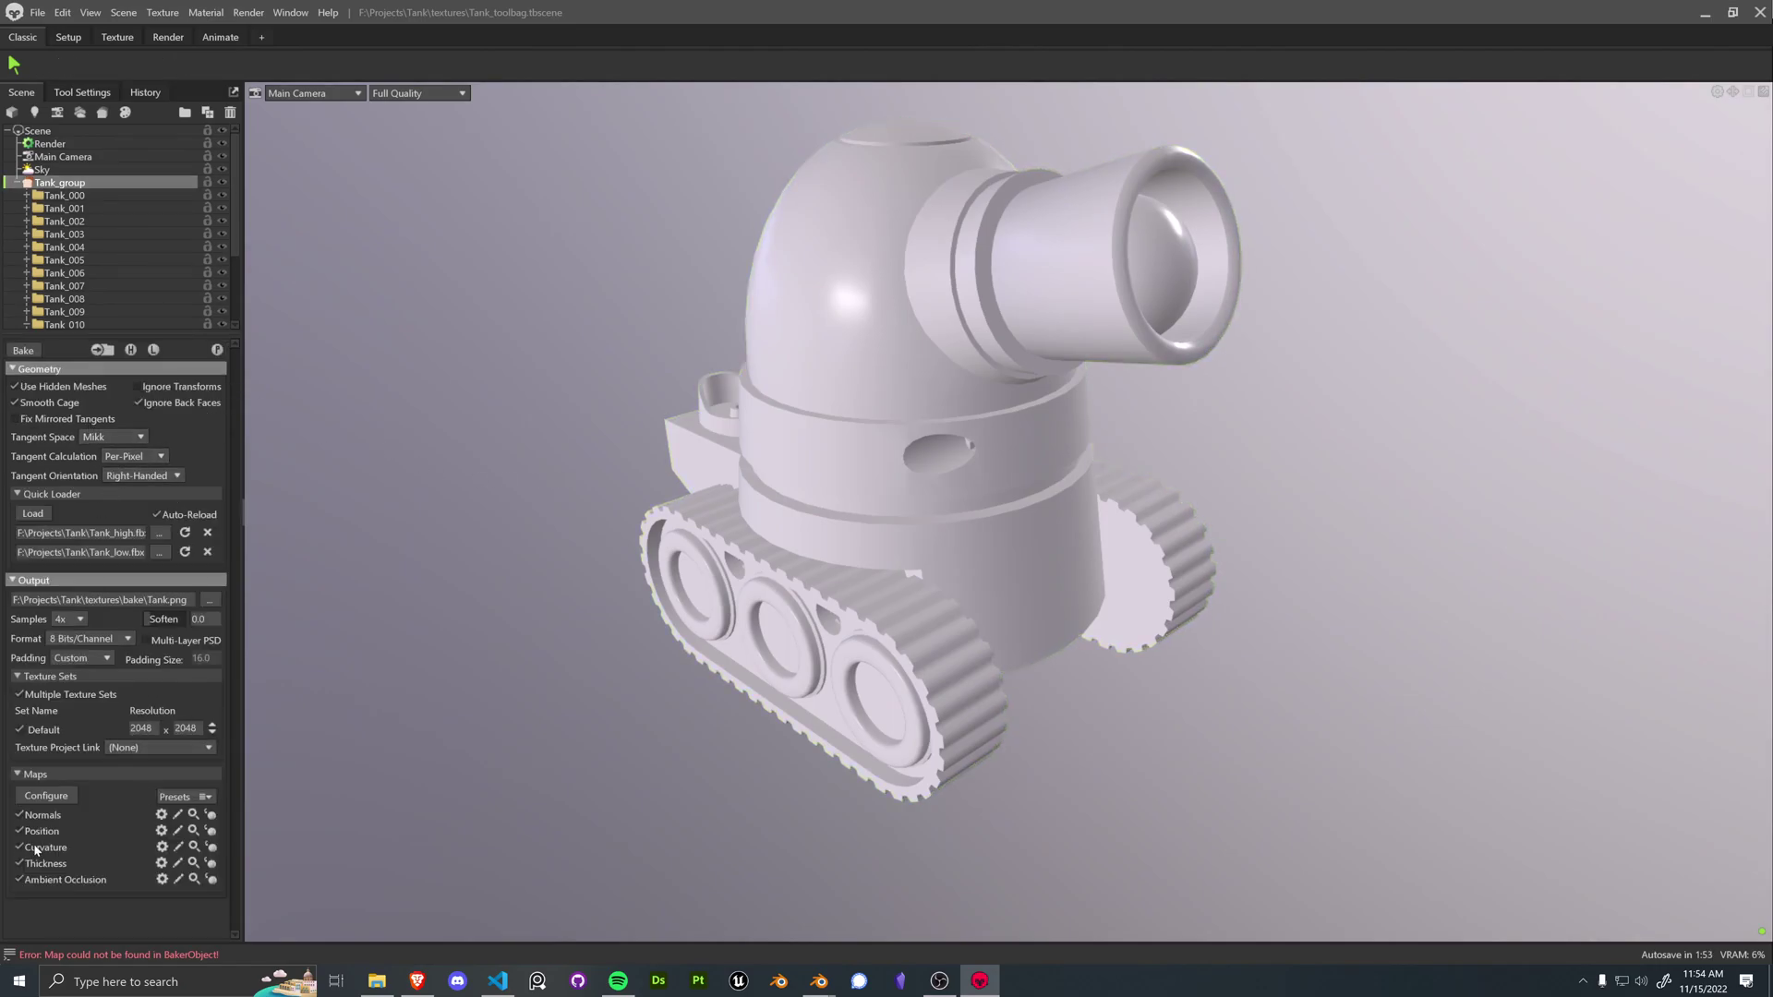
drag(739, 528, 806, 490)
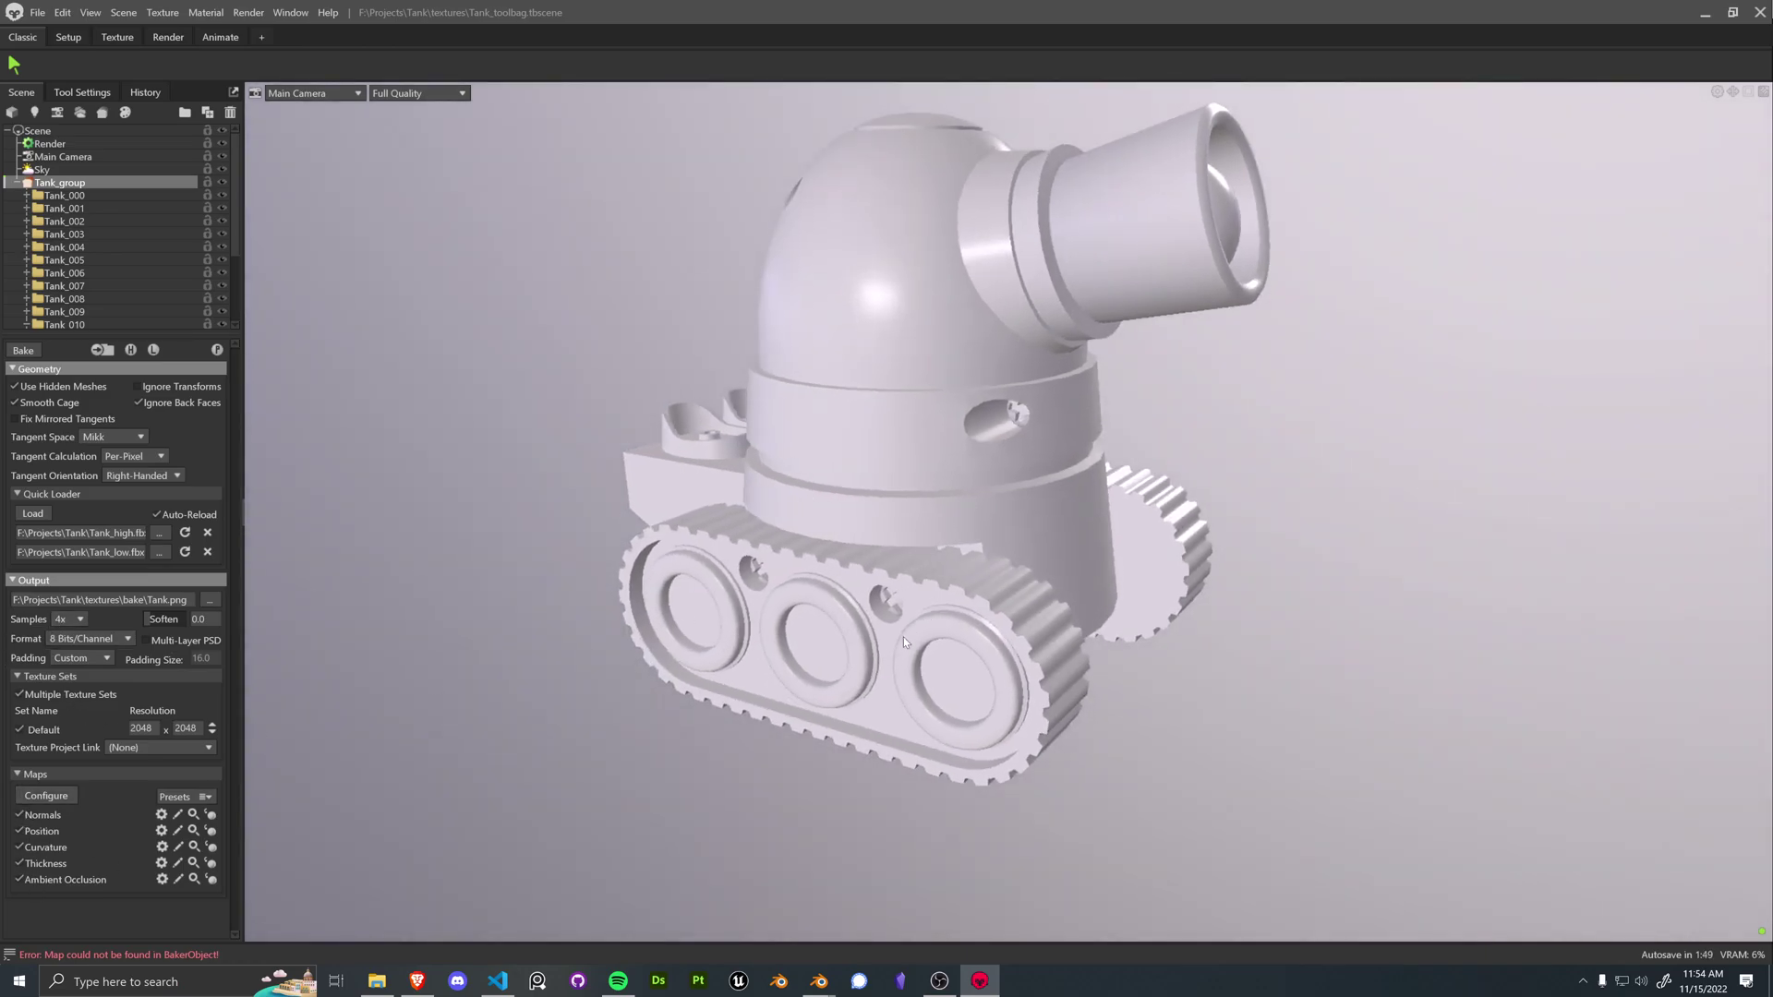
click(23, 350)
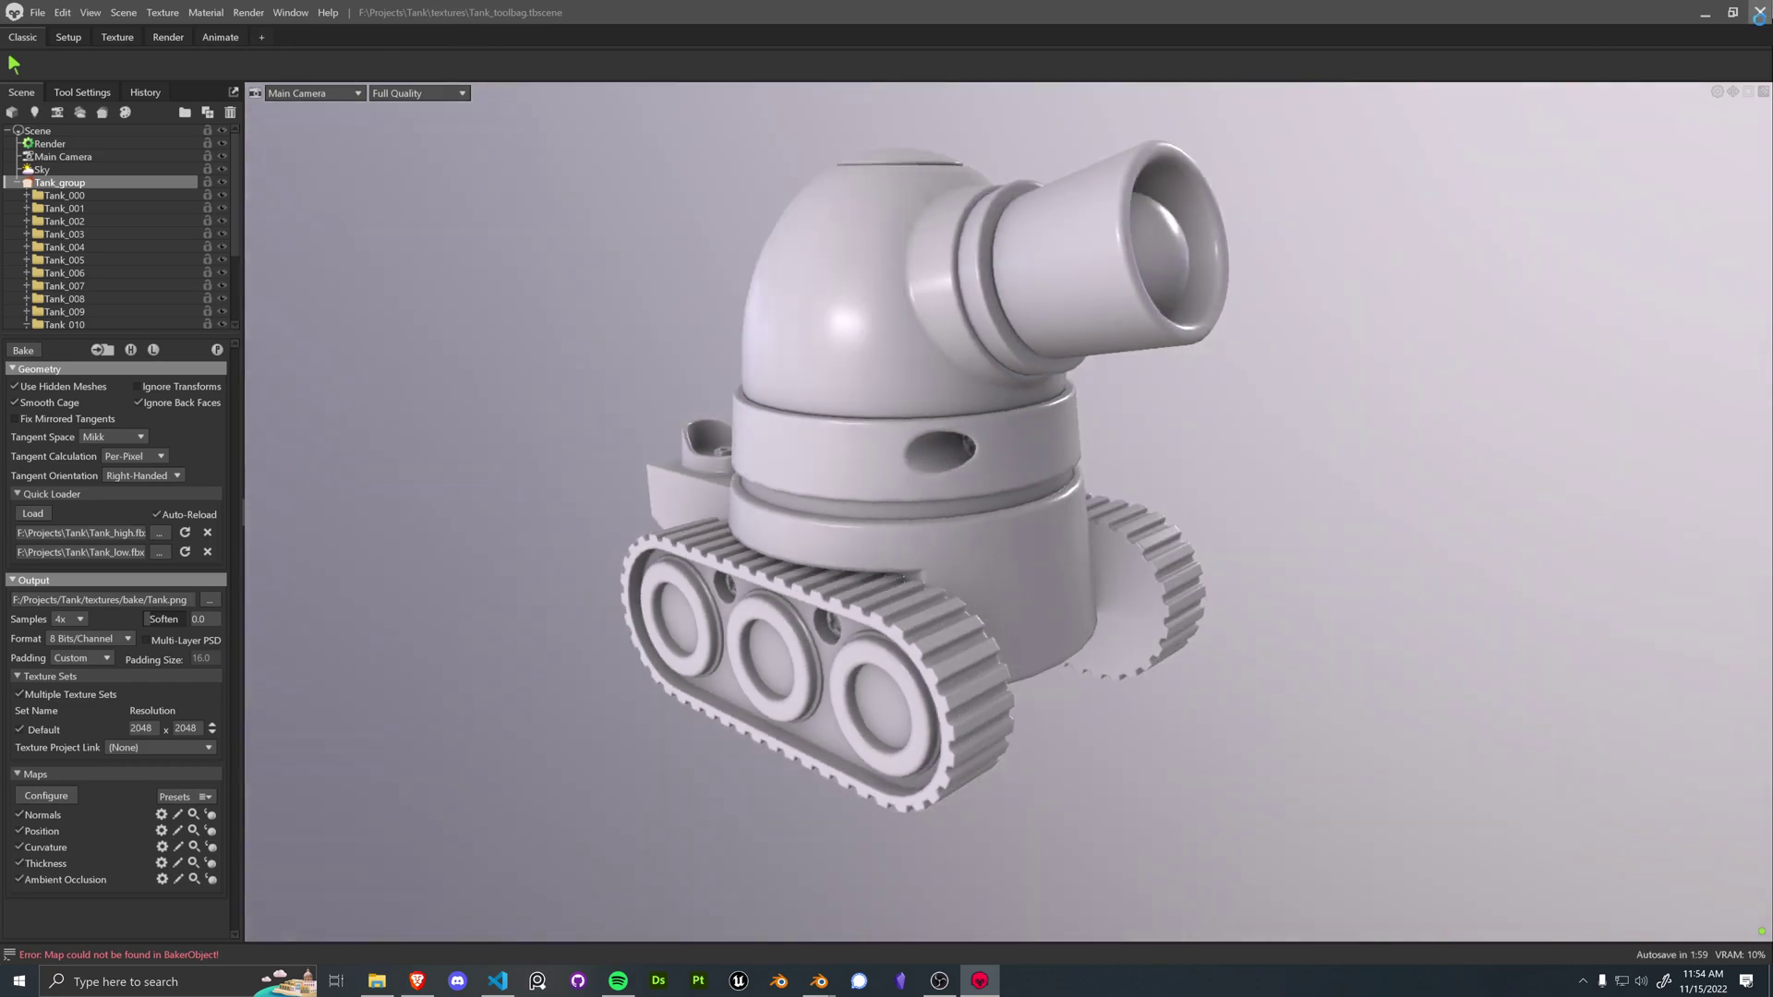
Step: Quit Marmoset Toolbag saving the scene, and open the Tank export folder
click(1760, 12)
click(862, 549)
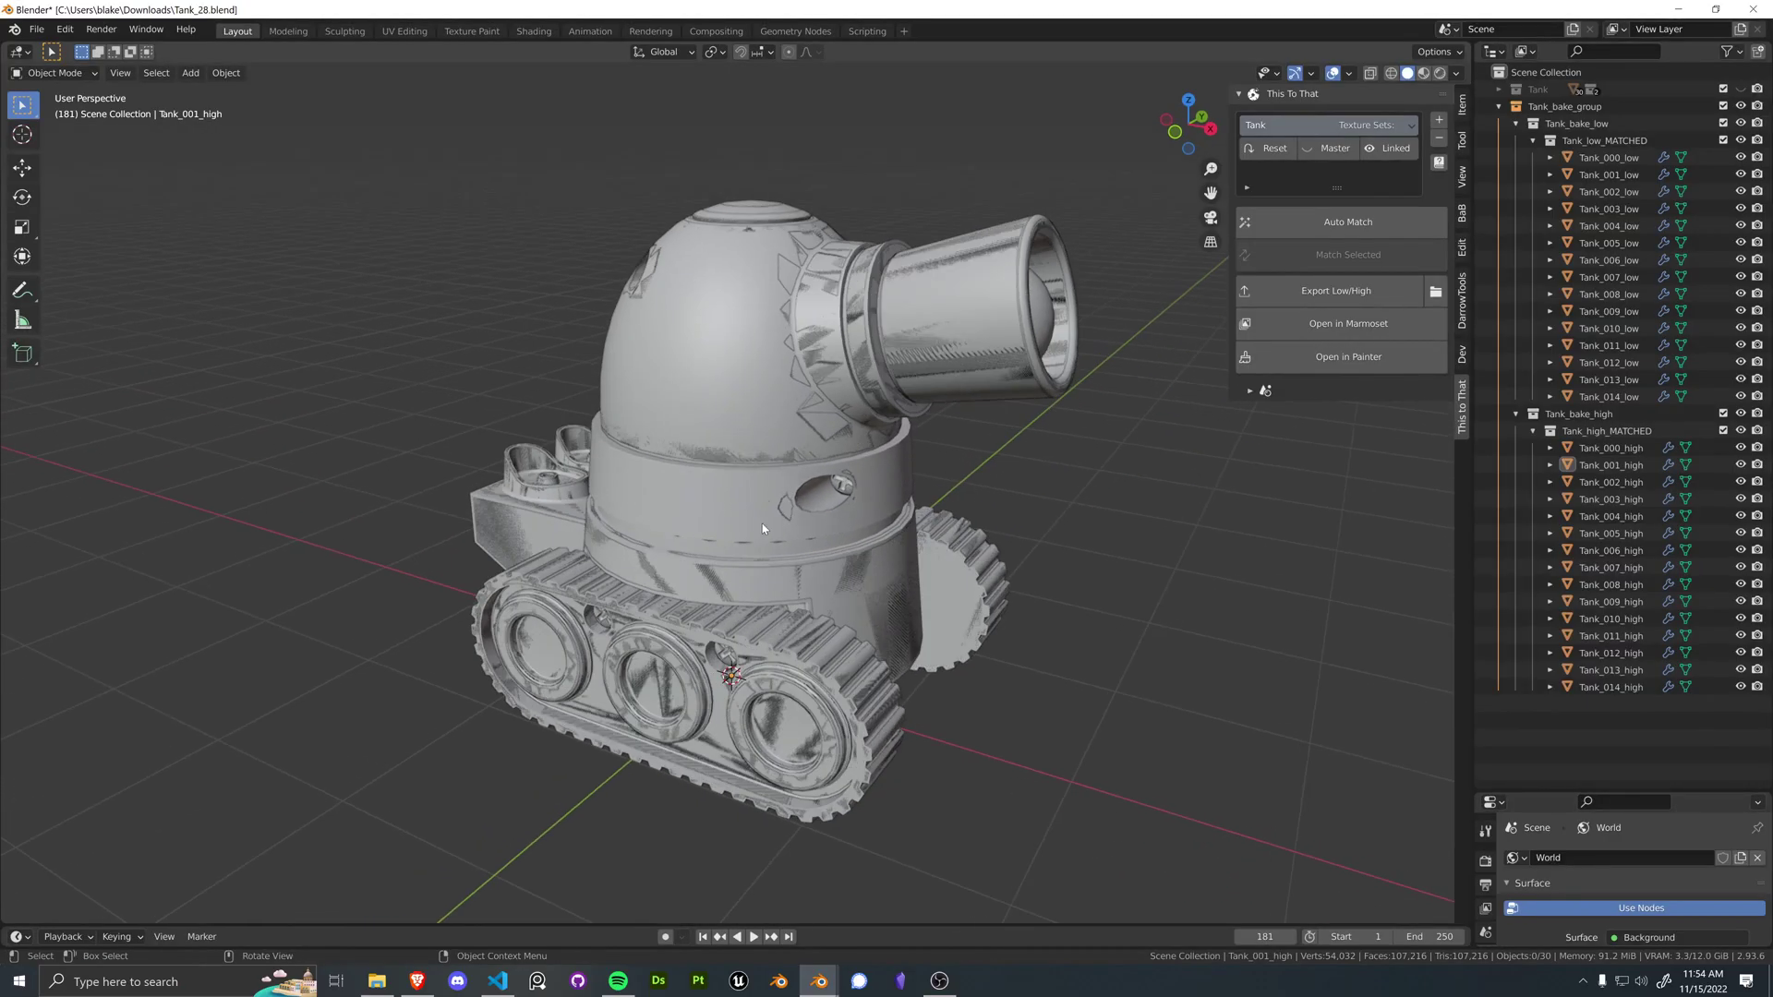
click(1434, 291)
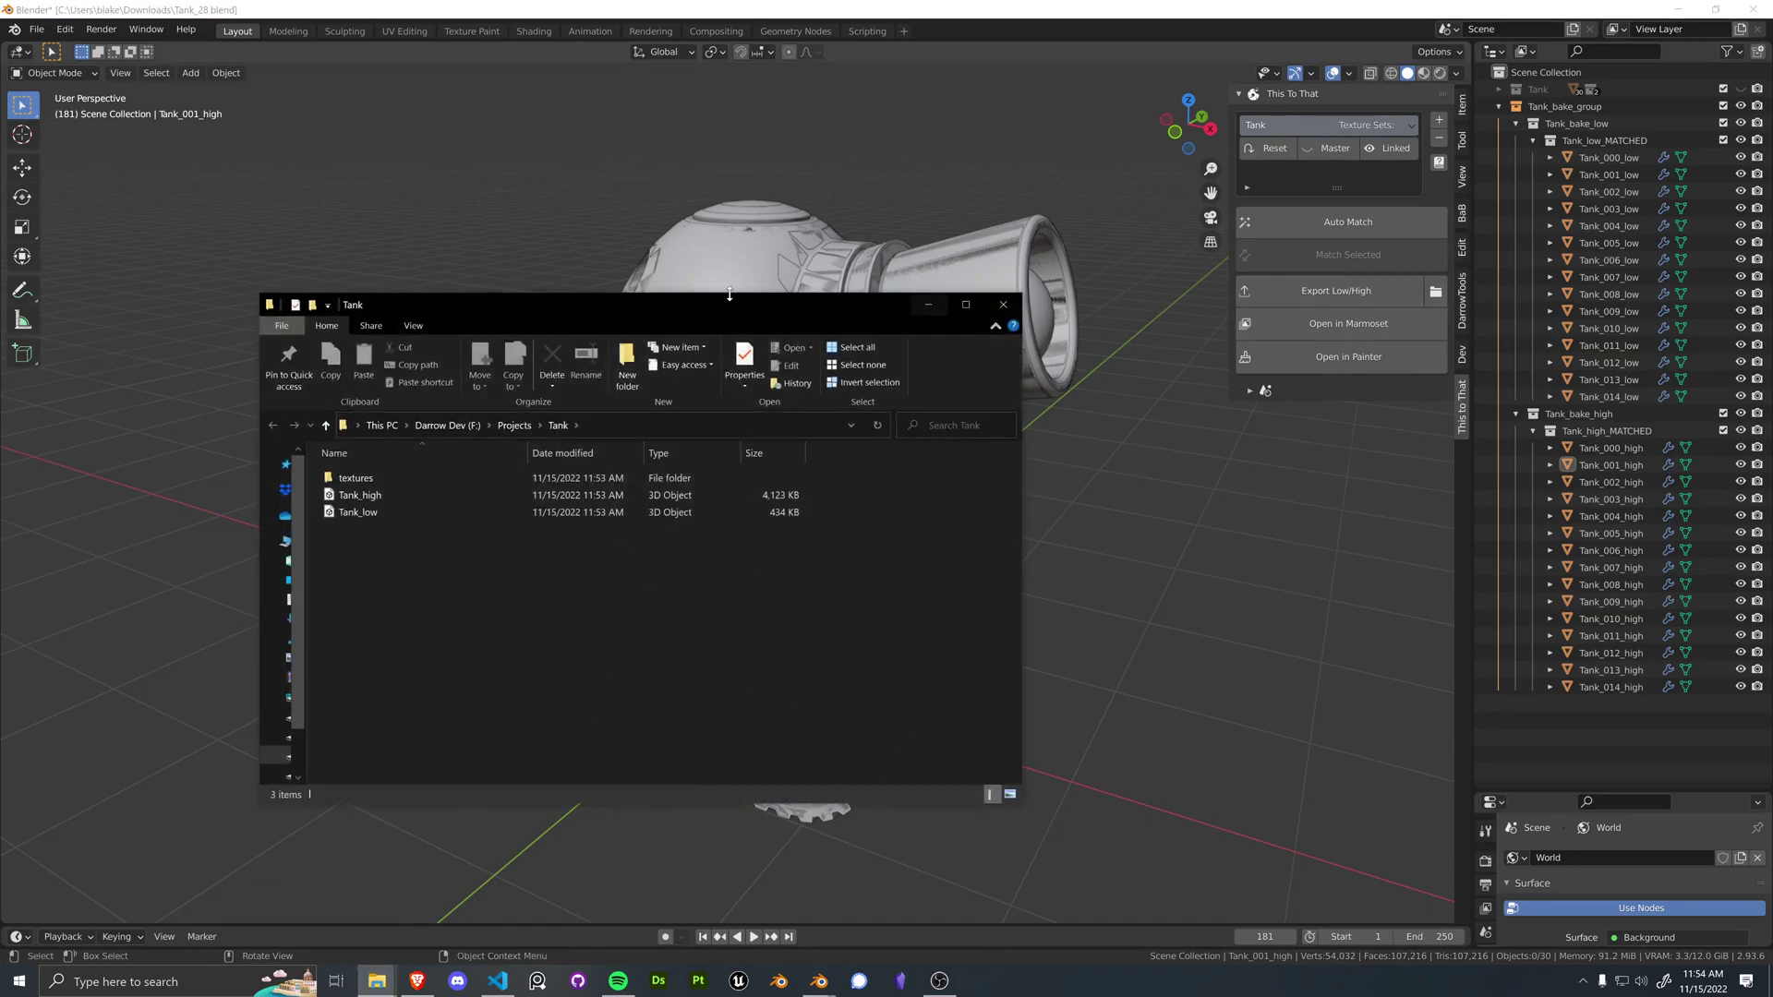
Step: Check the baked maps in textures > bake, then open the tank project in Substance Painter
double_click(351, 477)
double_click(344, 478)
click(558, 425)
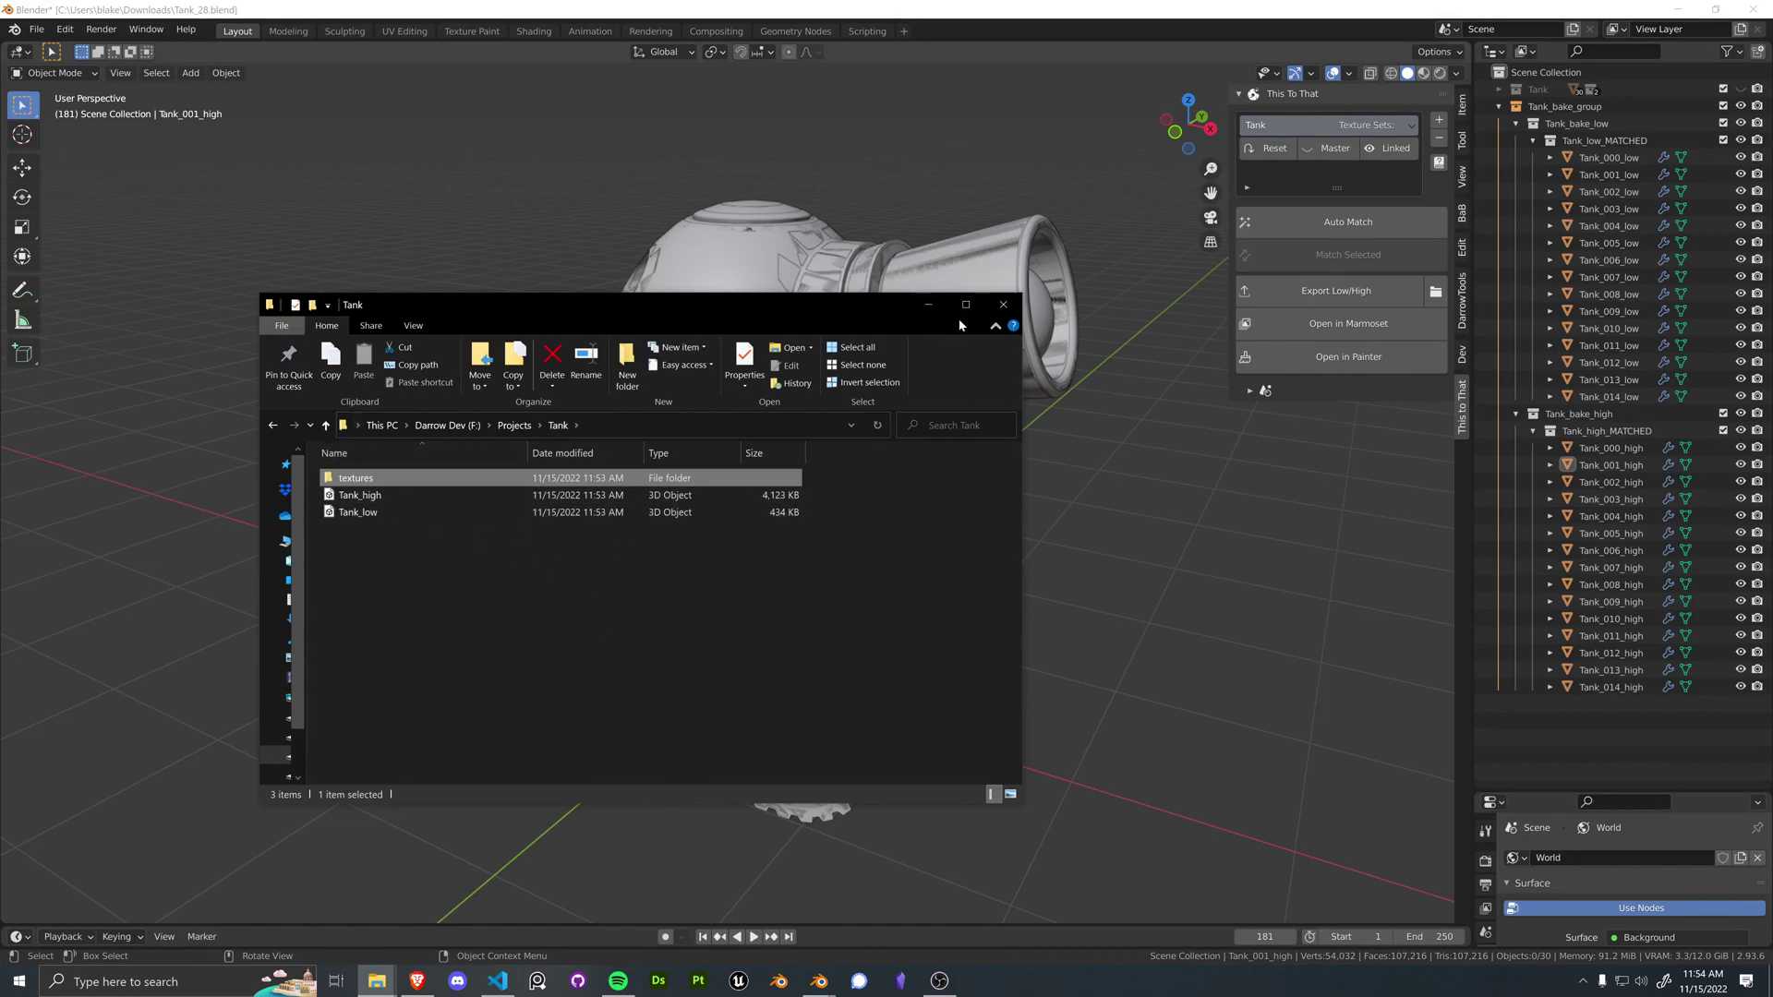
click(1003, 305)
click(1332, 360)
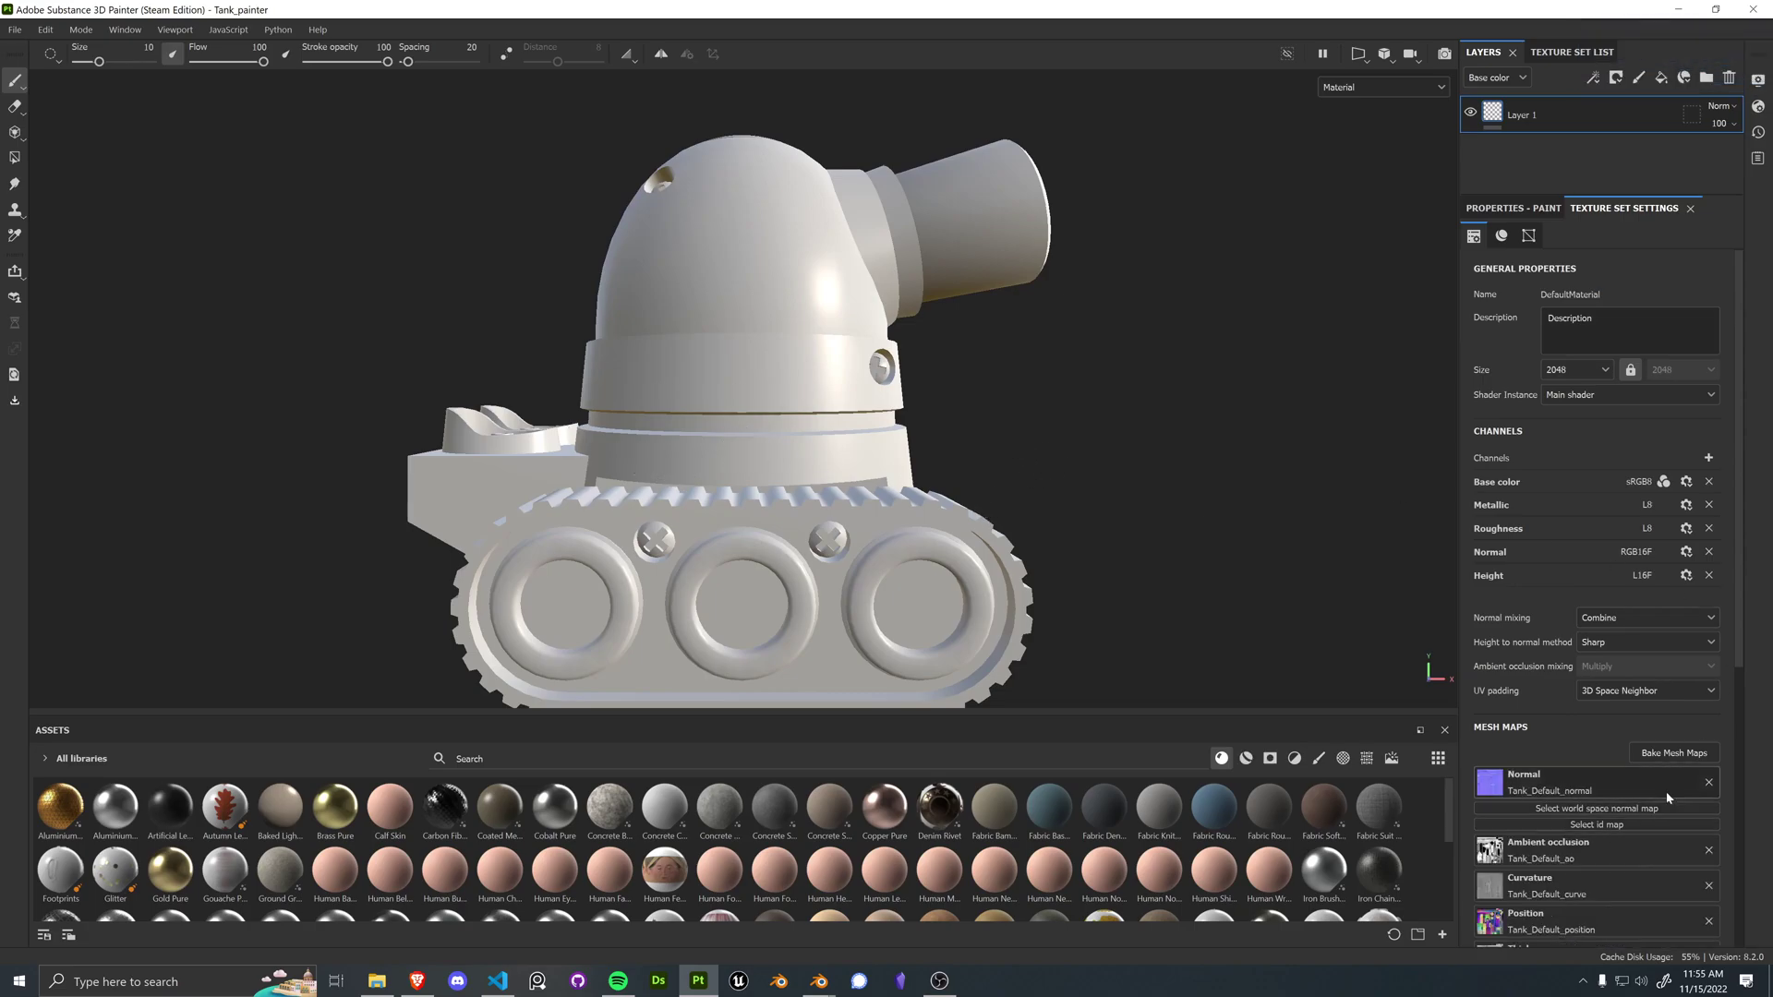
Step: Review the mesh maps, then drop the Concrete Dusty material onto the tank as a fill layer
scroll(1558, 585, down, 3)
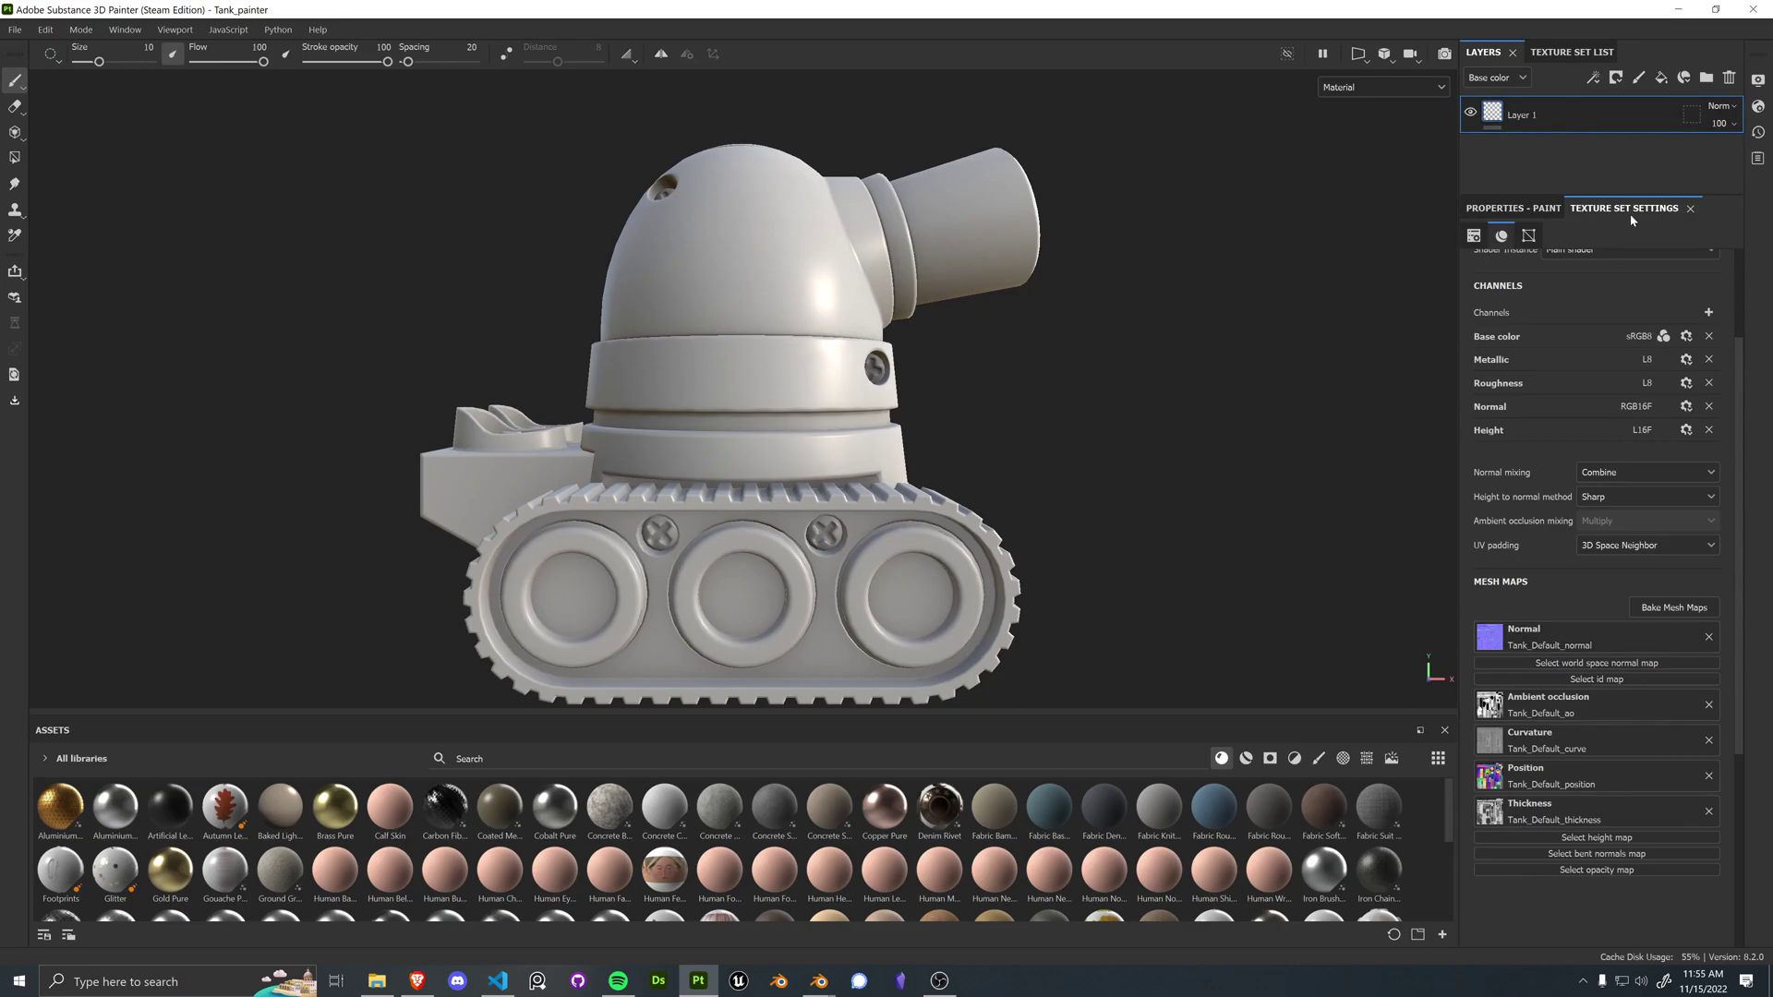
scroll(1594, 633, down, 3)
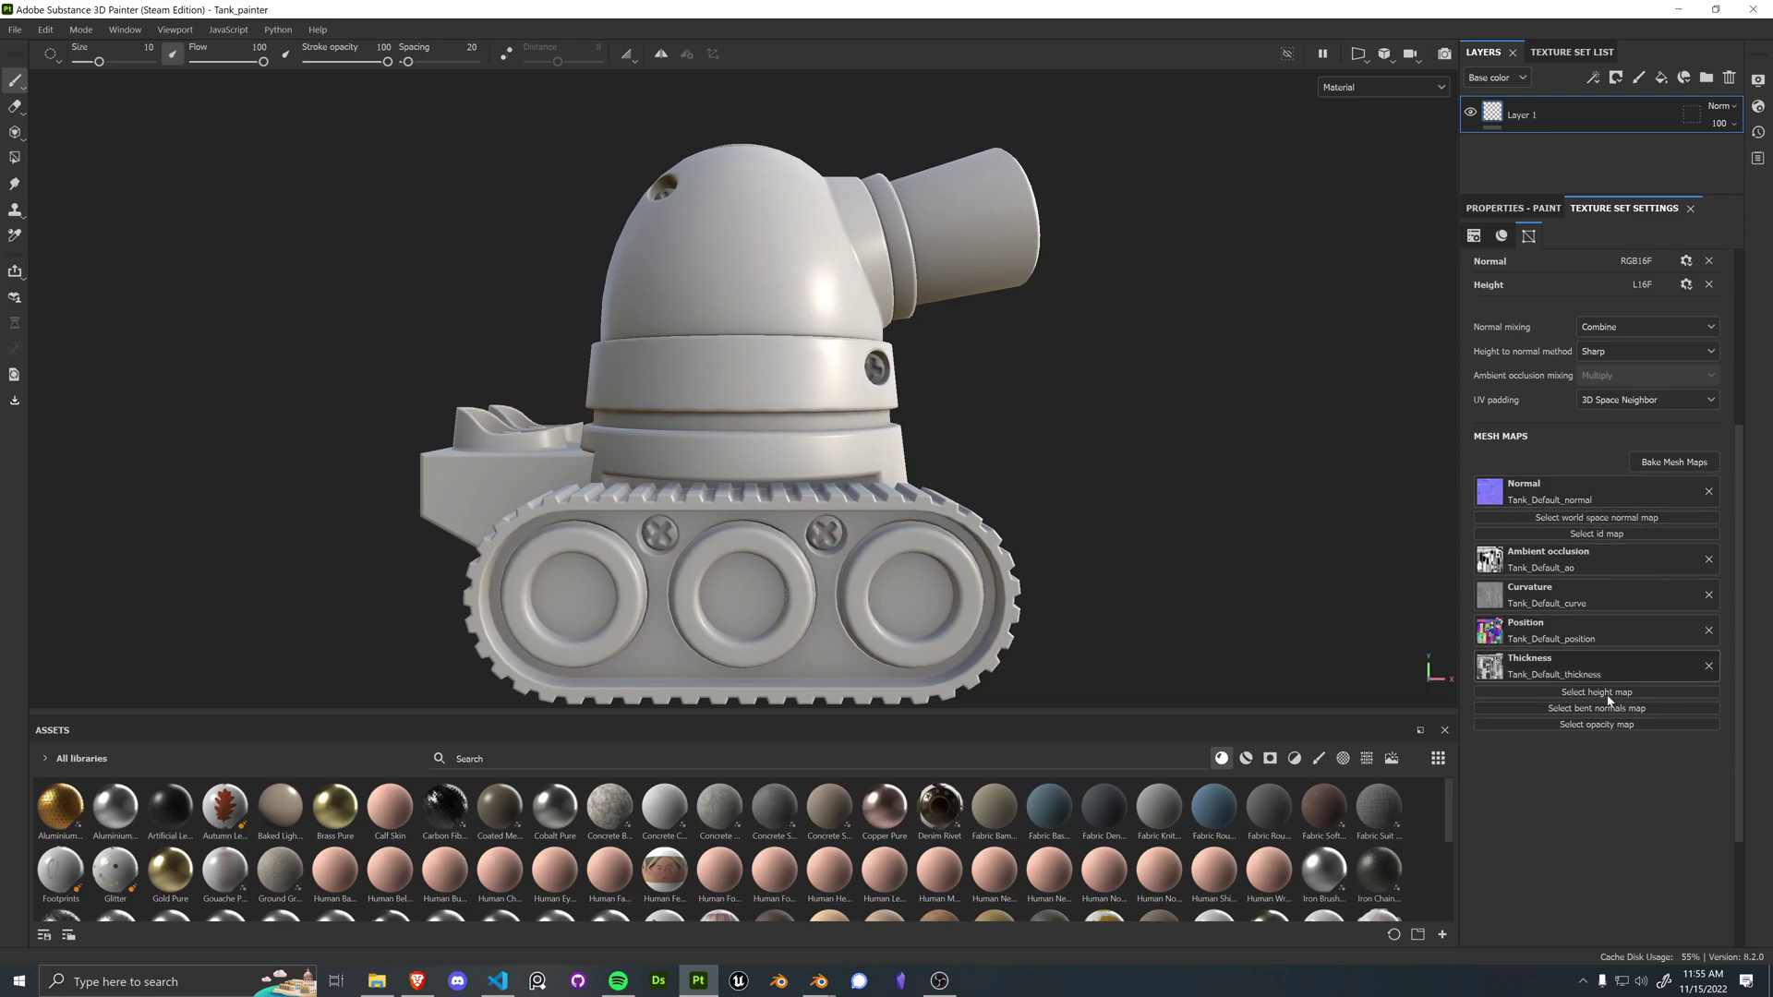
alt+drag(963, 551, 491, 115)
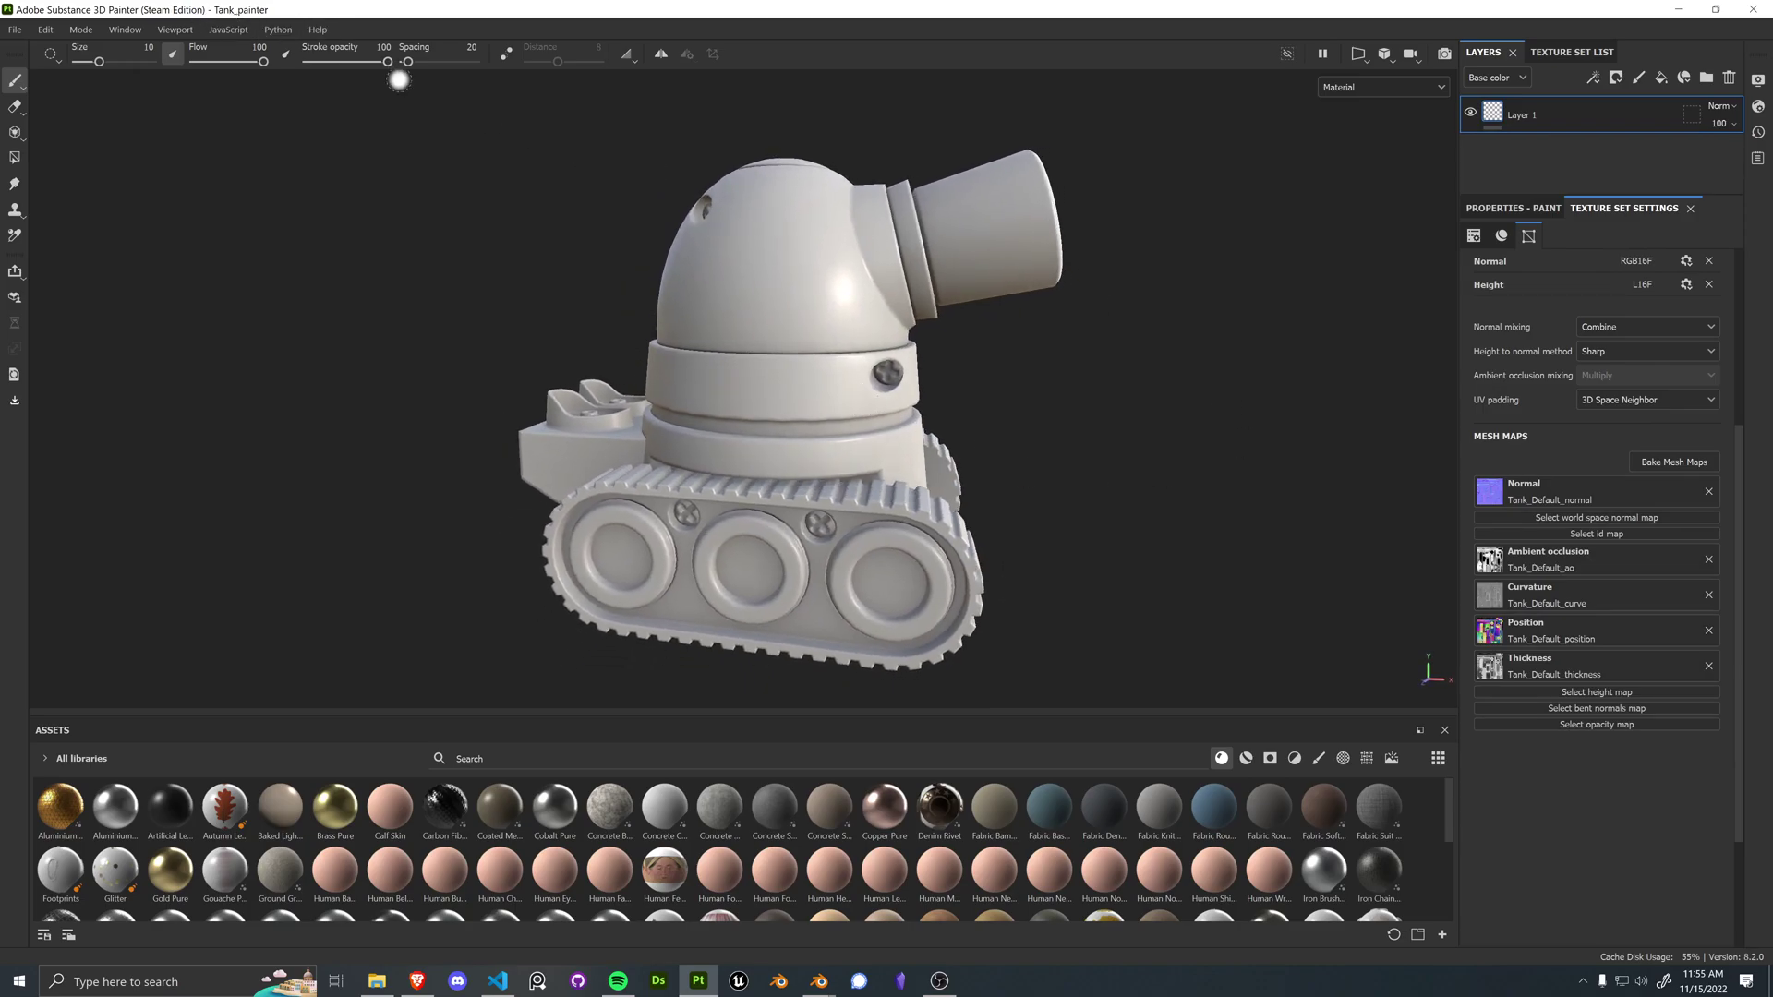
scroll(479, 407, up, 4)
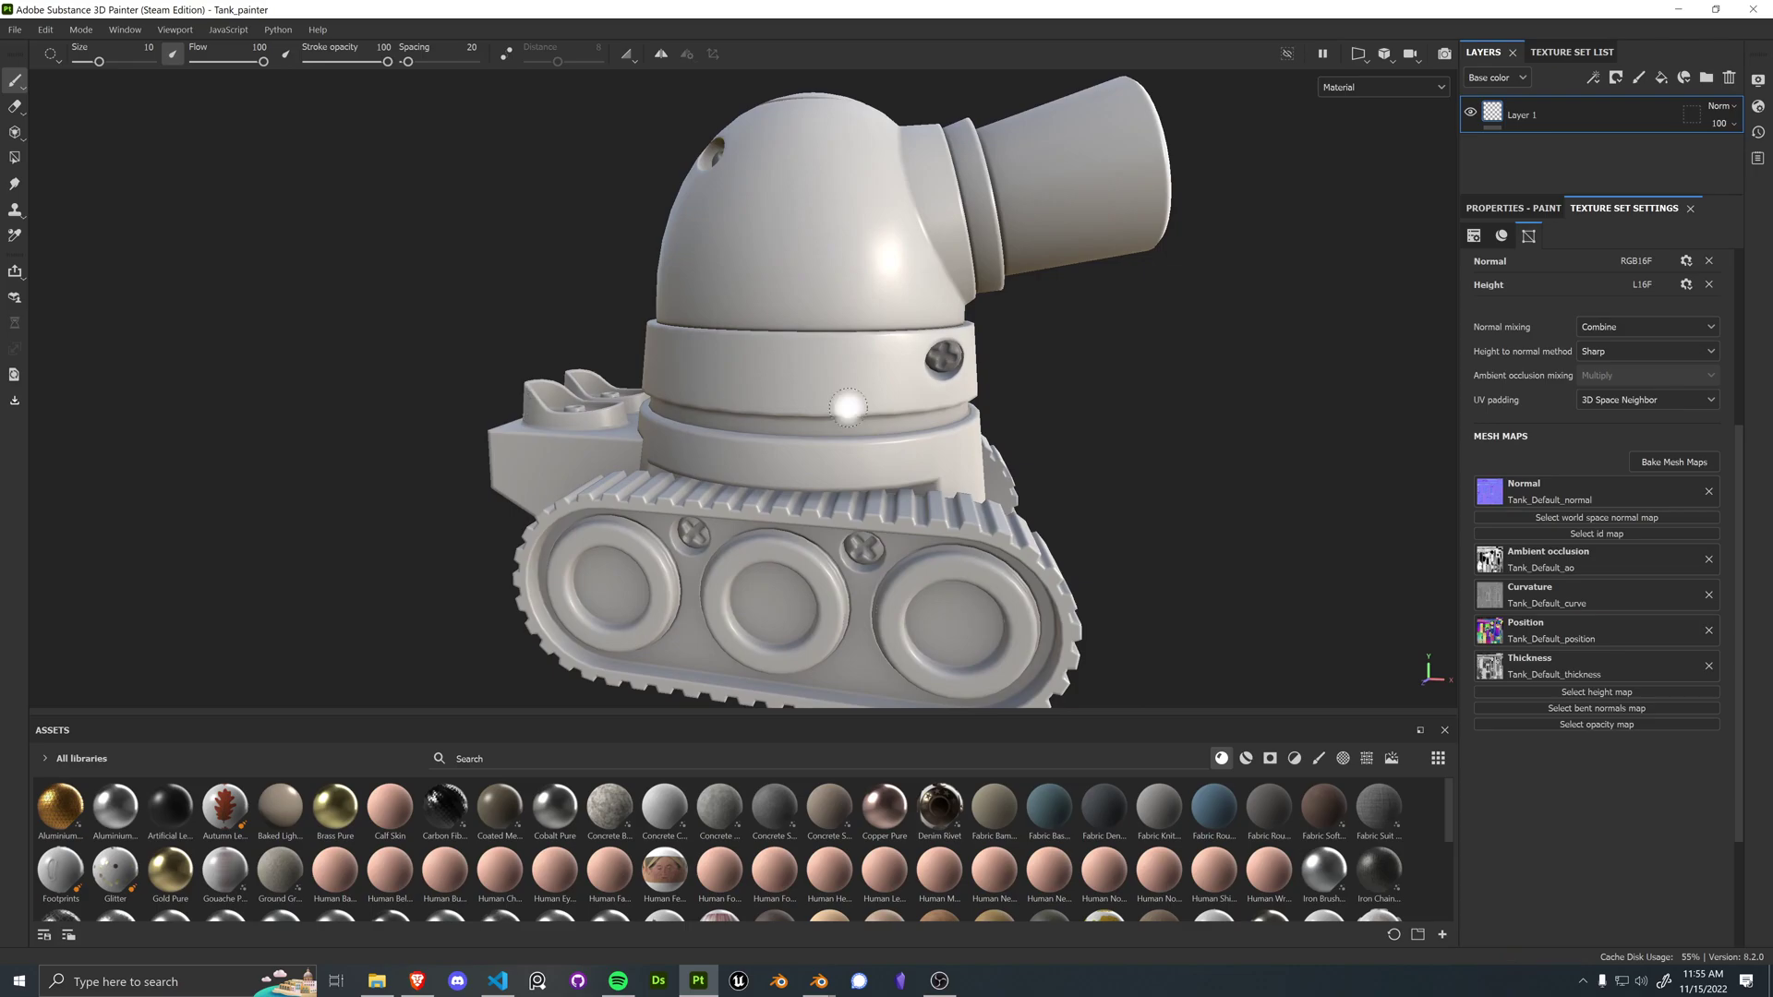
scroll(835, 461, down, 2)
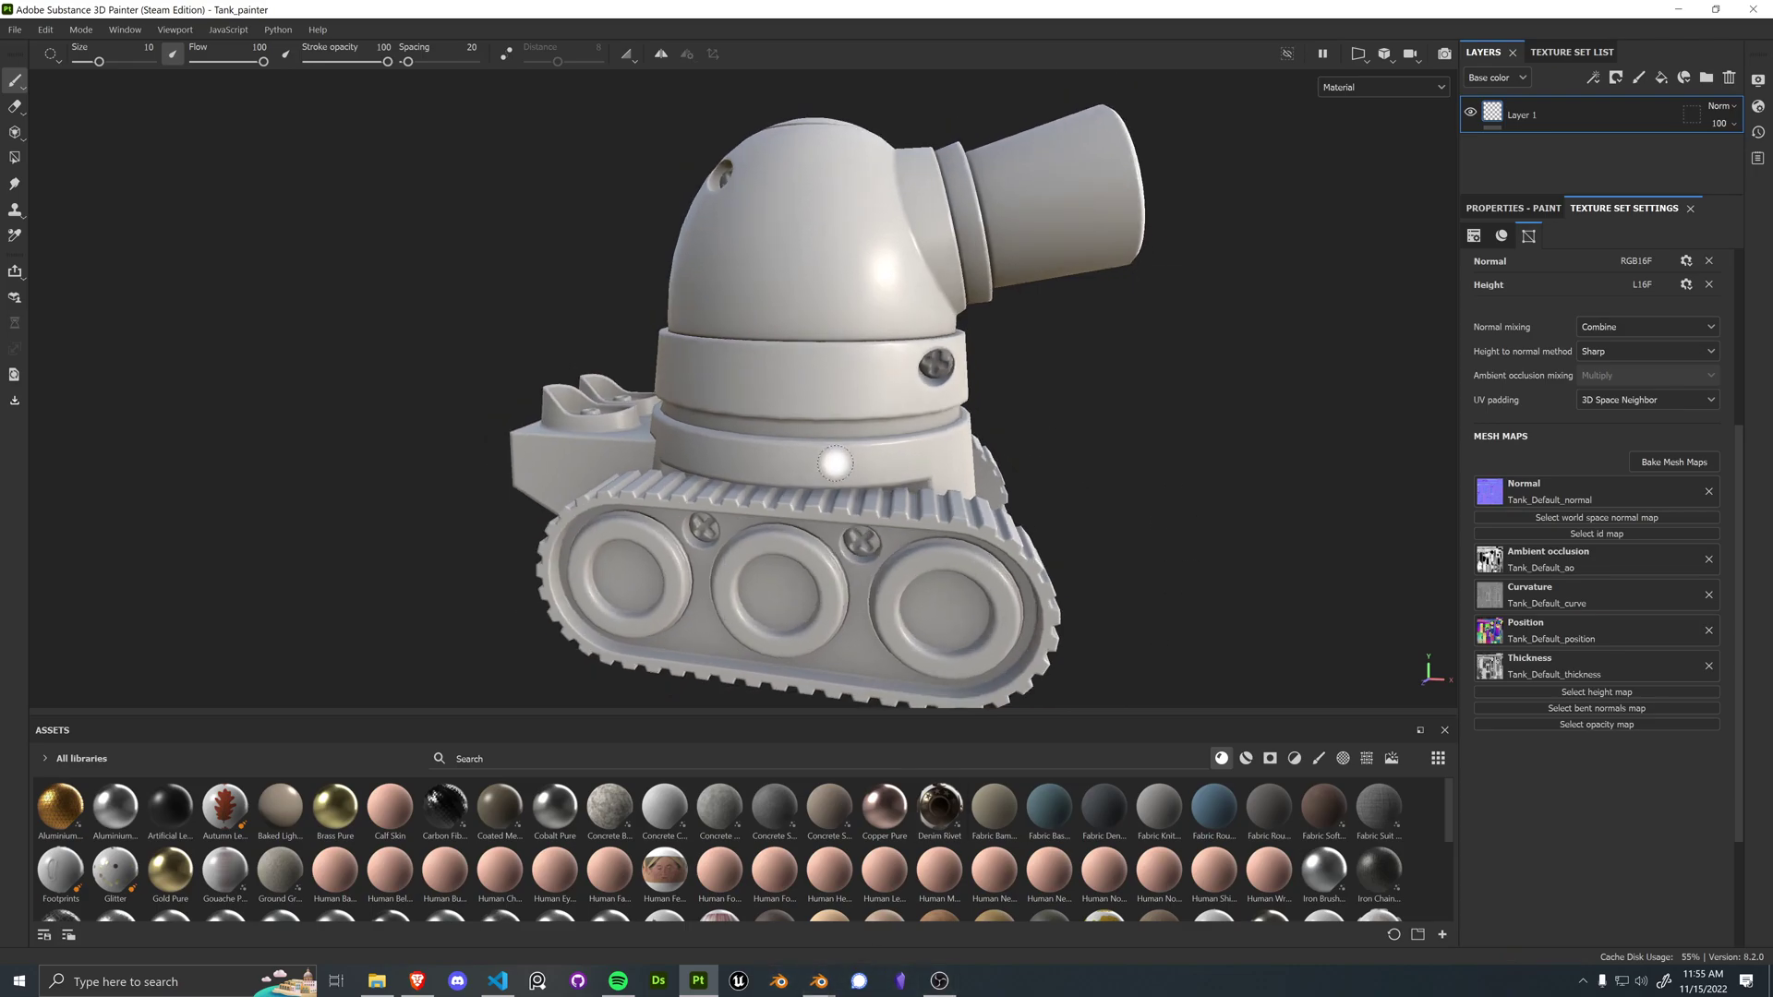
drag(719, 806, 960, 517)
alt+drag(1052, 384, 814, 257)
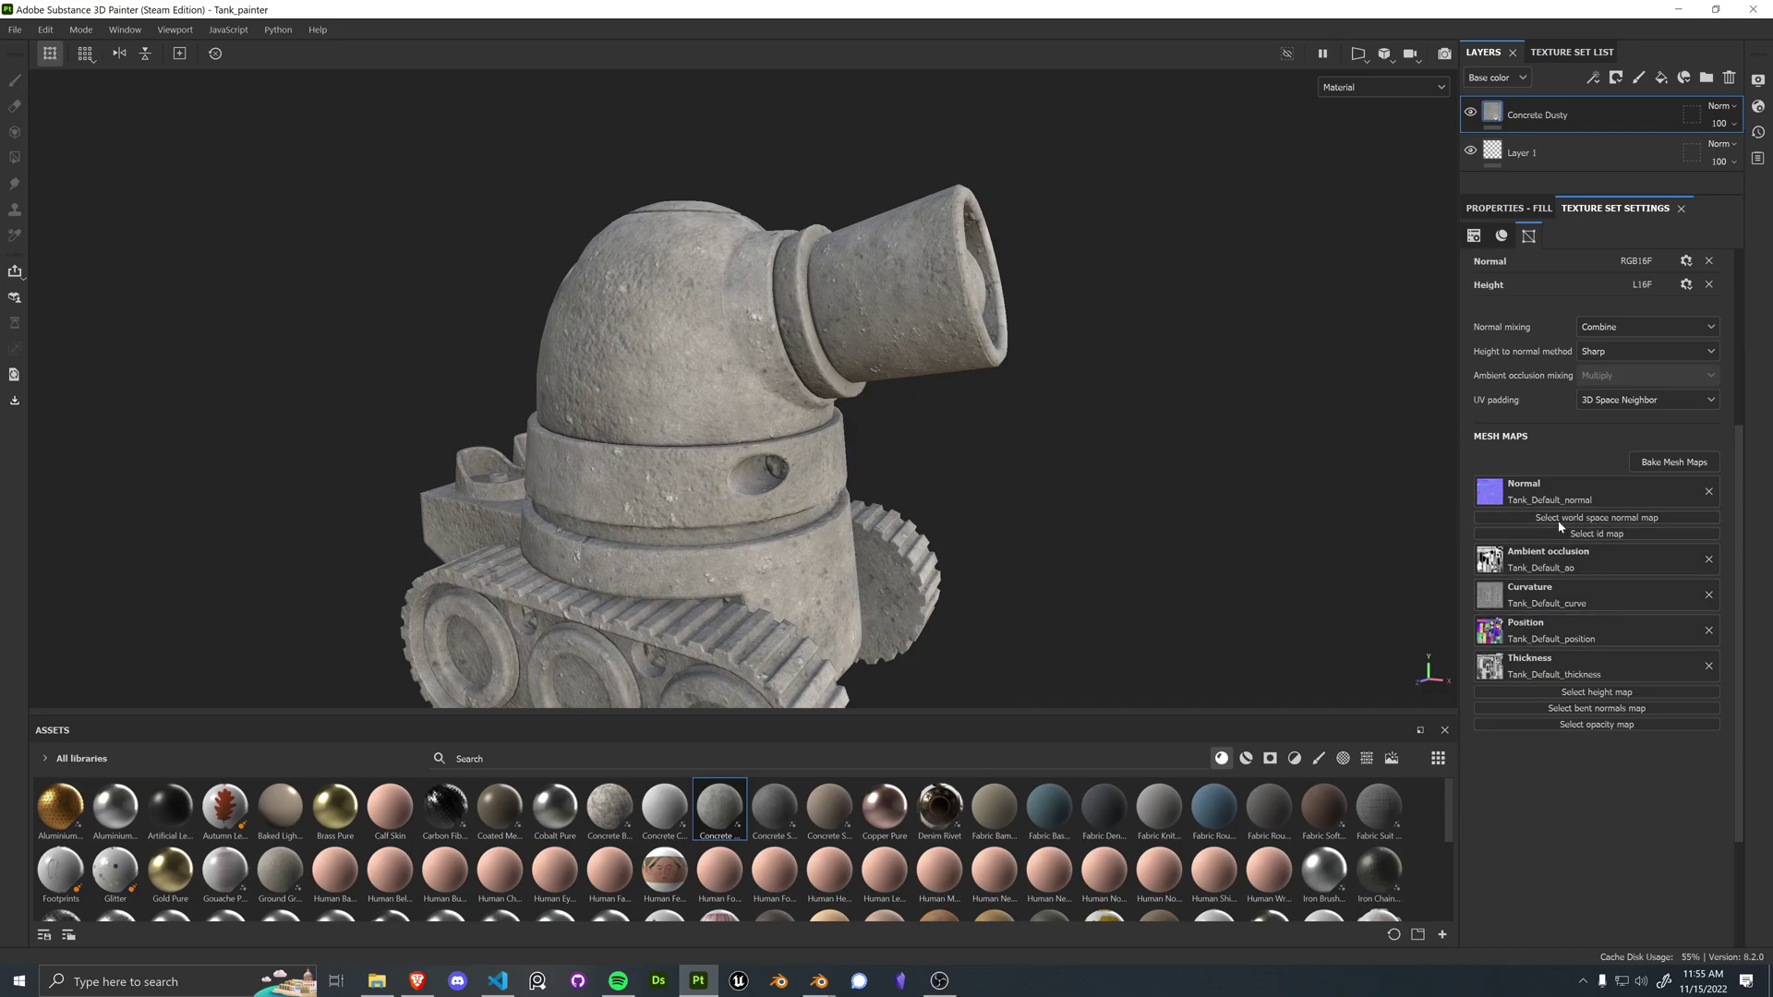
Step: Back in Blender, tick Normal OBJ and Height in General Settings and reopen in Marmoset
click(847, 879)
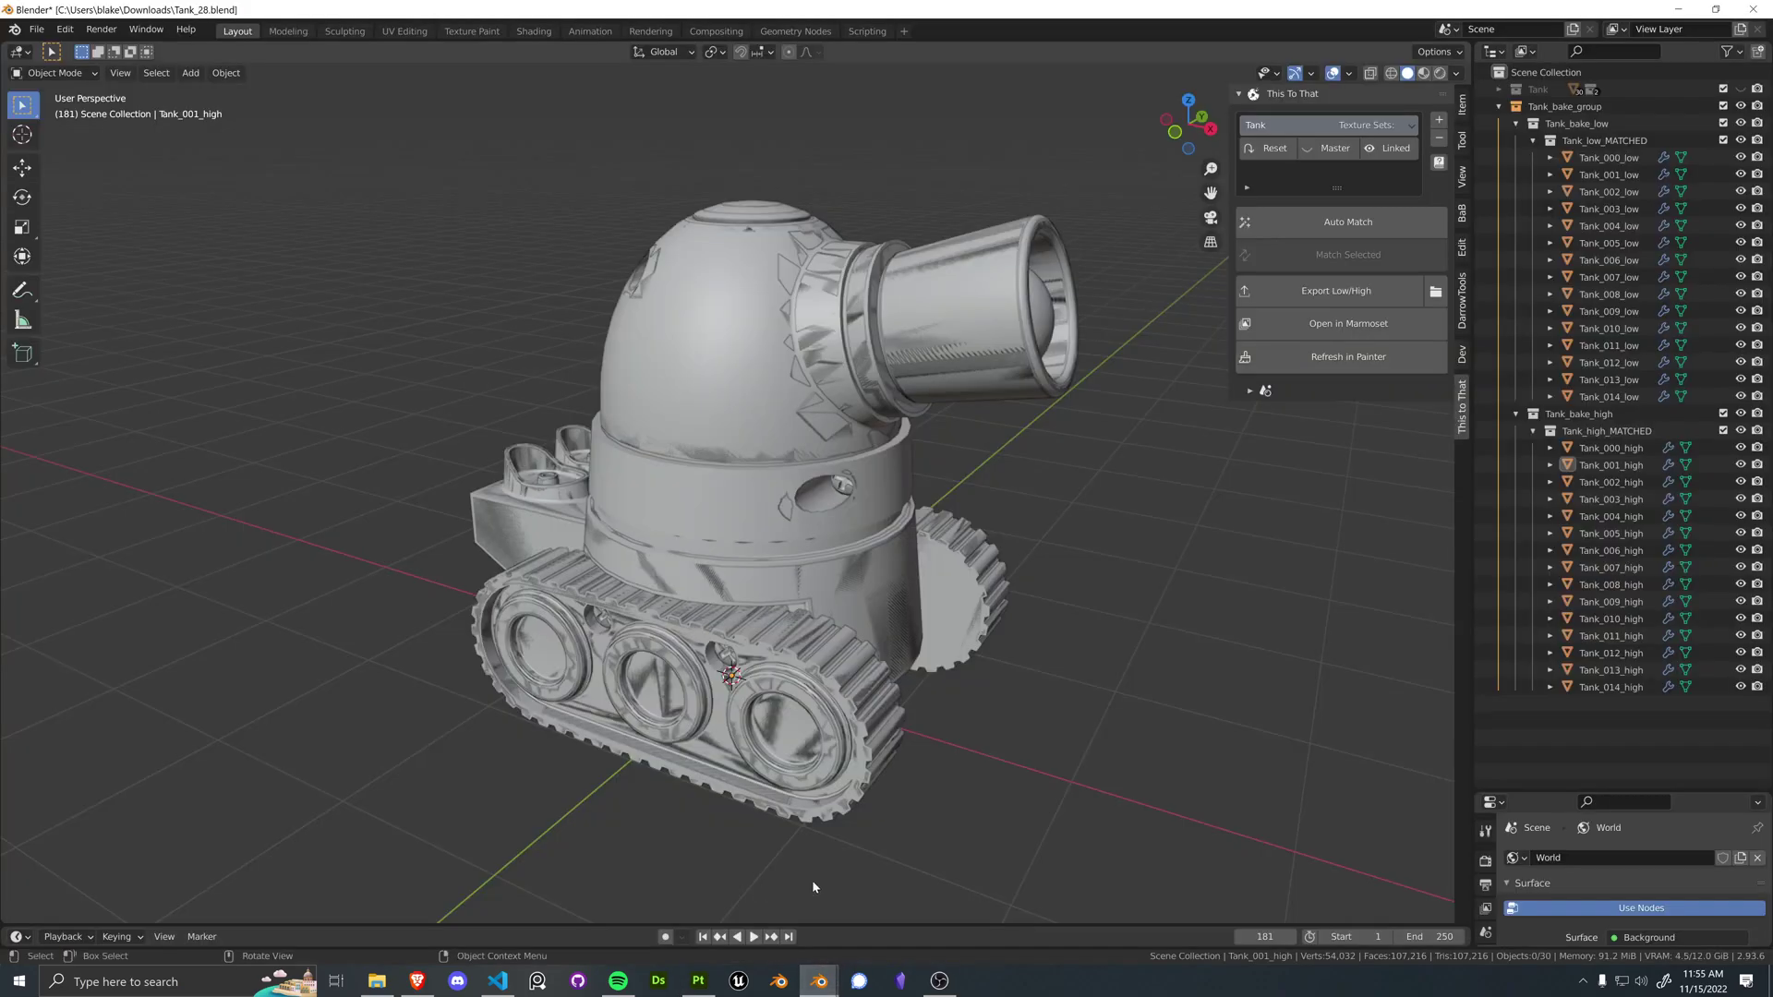
middle_drag(979, 471, 850, 444)
click(1246, 188)
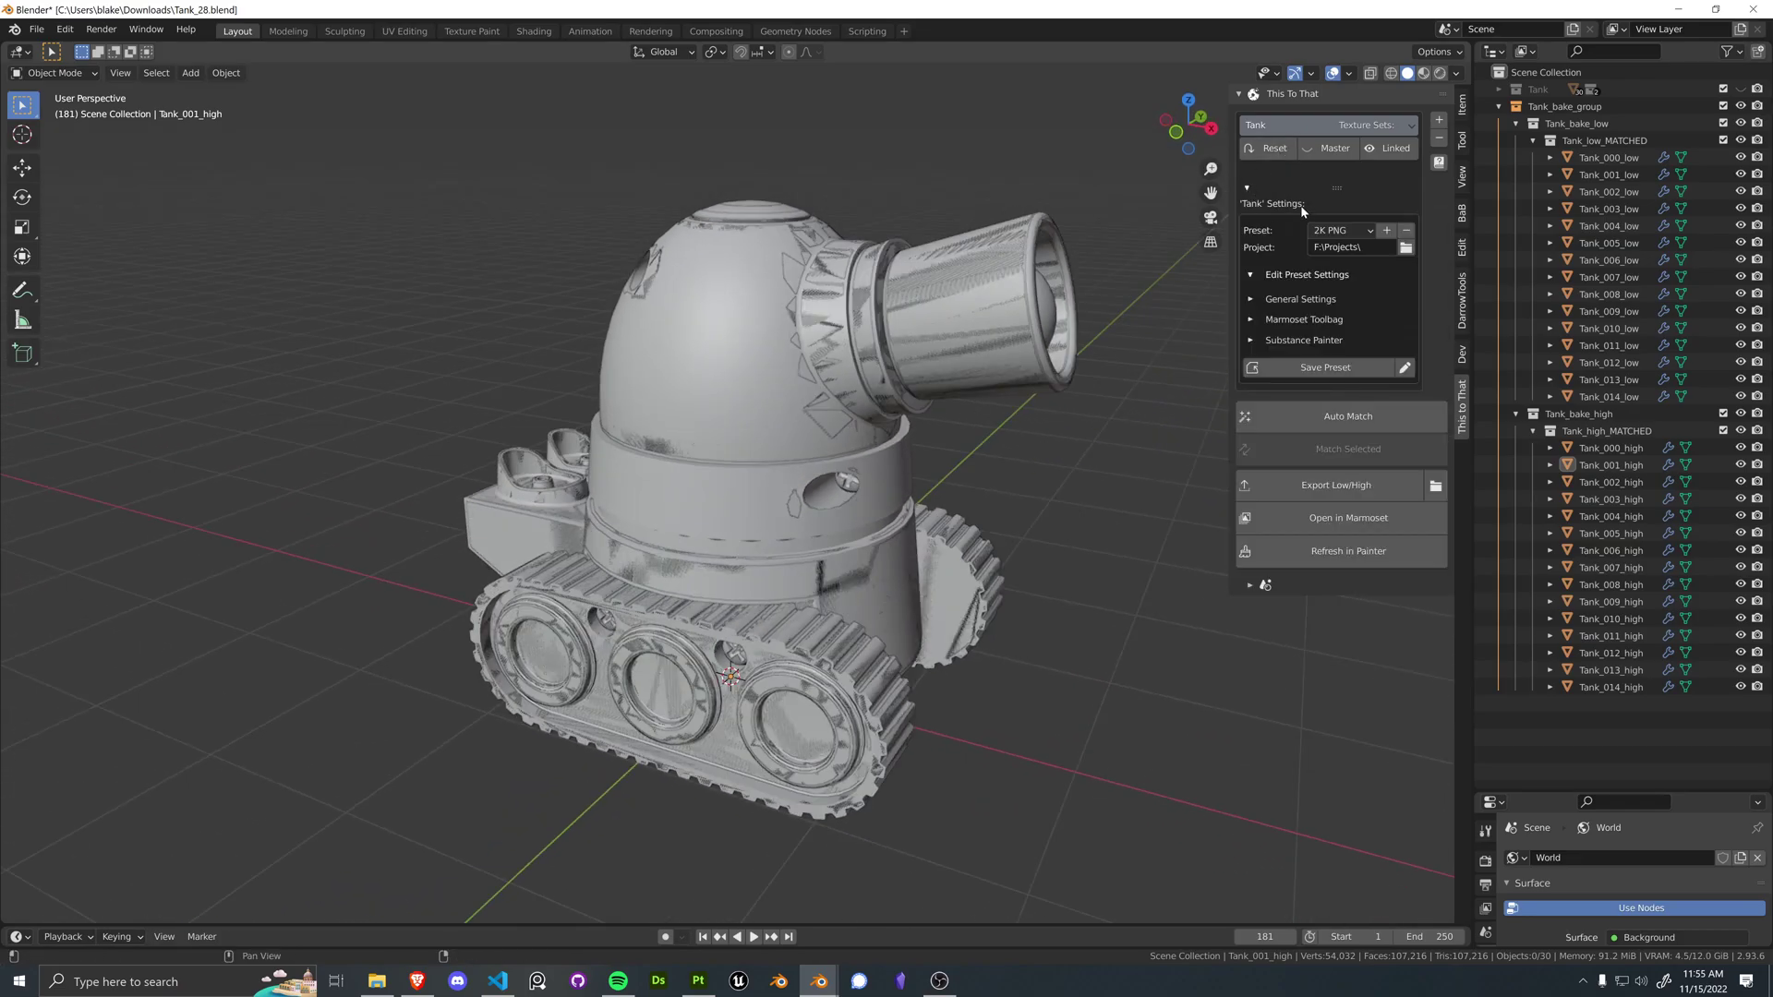
click(1292, 299)
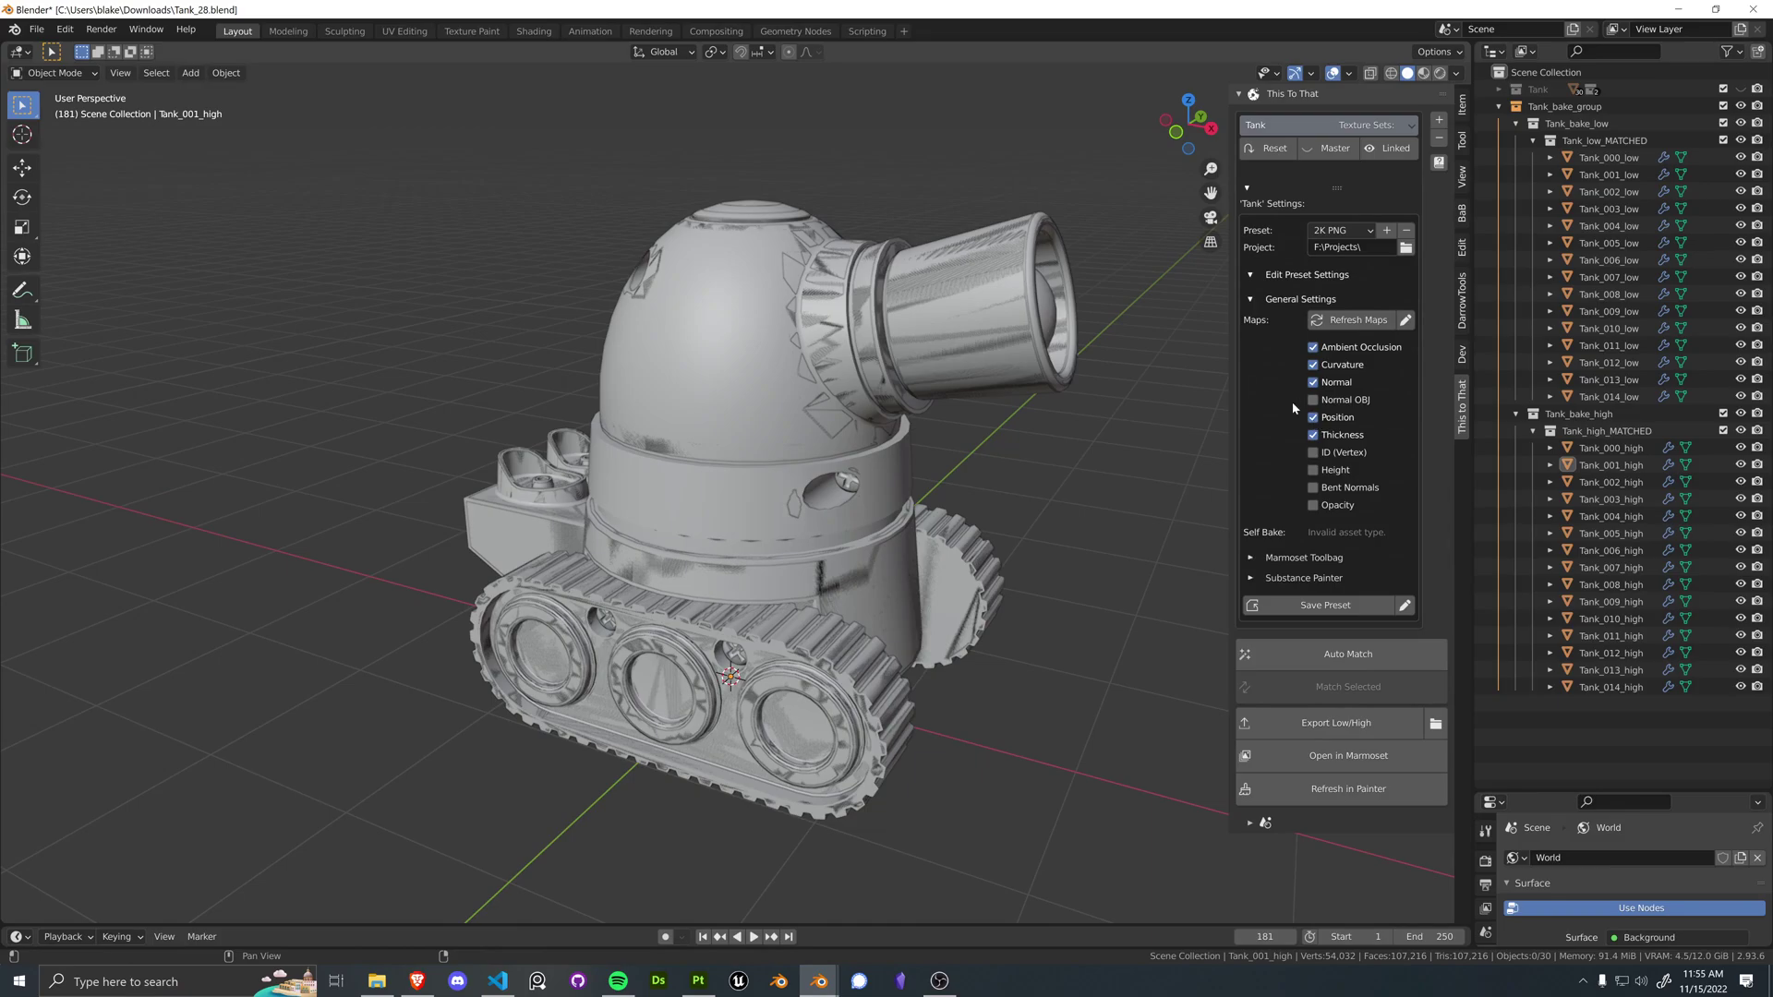
click(1315, 400)
click(1312, 470)
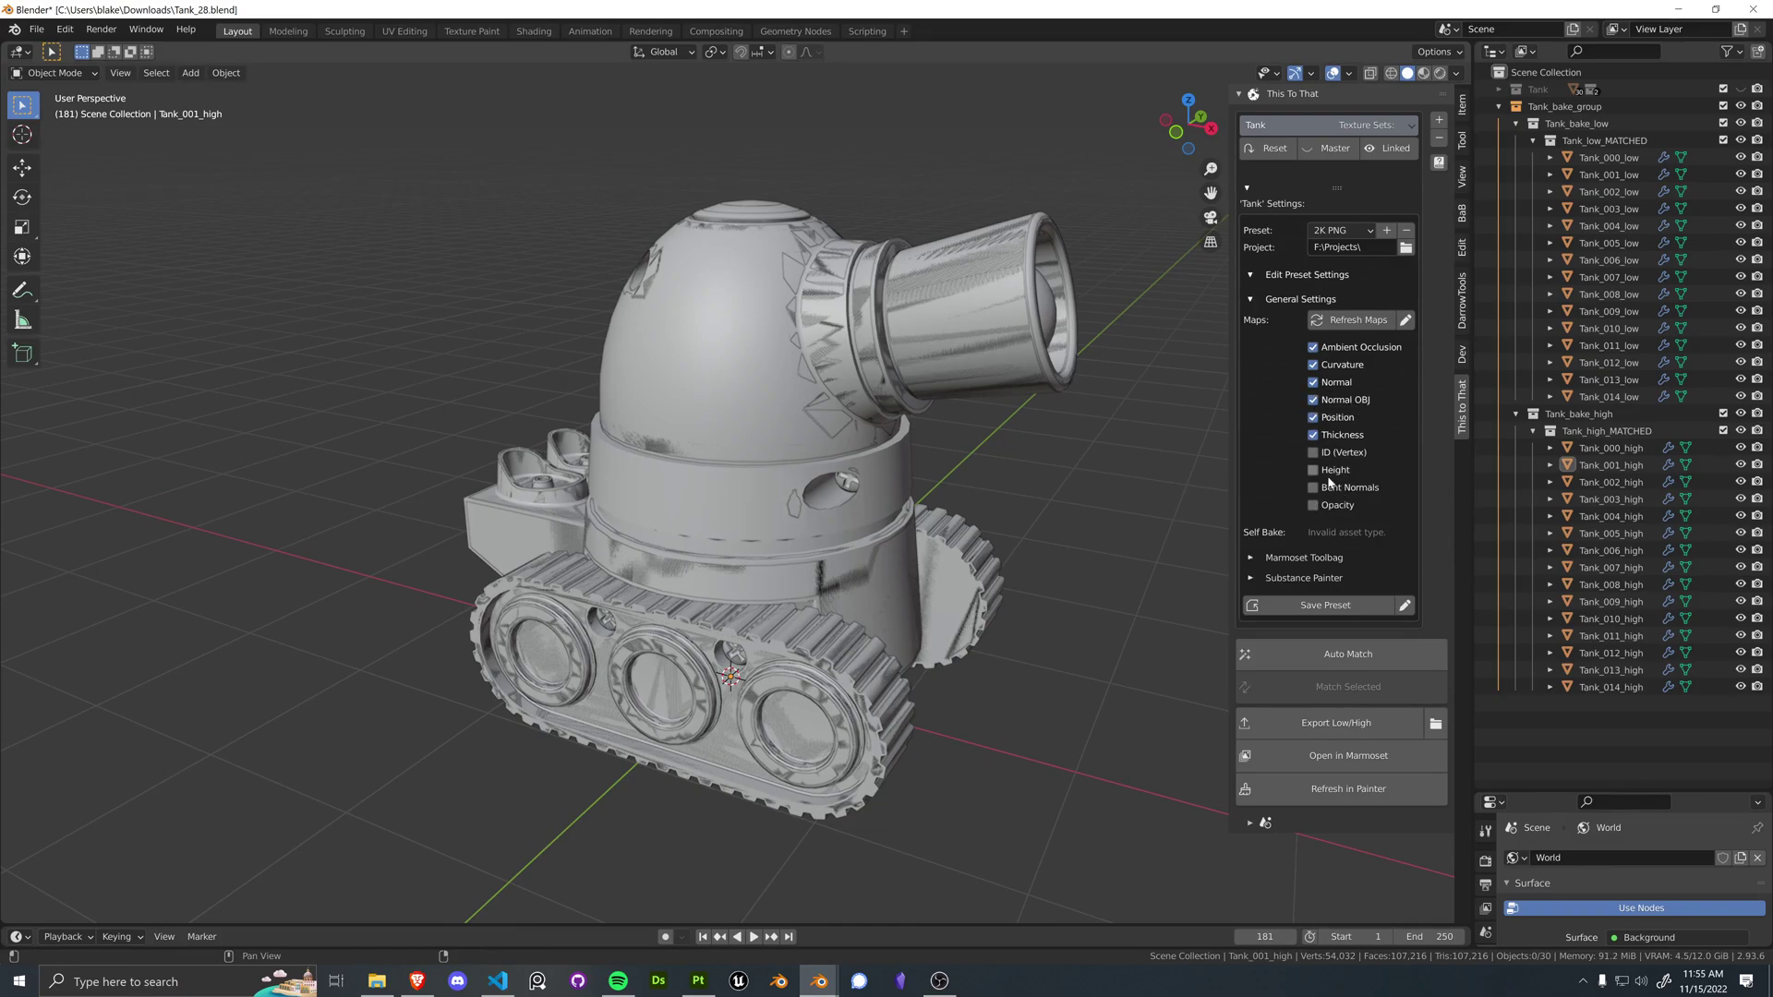
click(1297, 301)
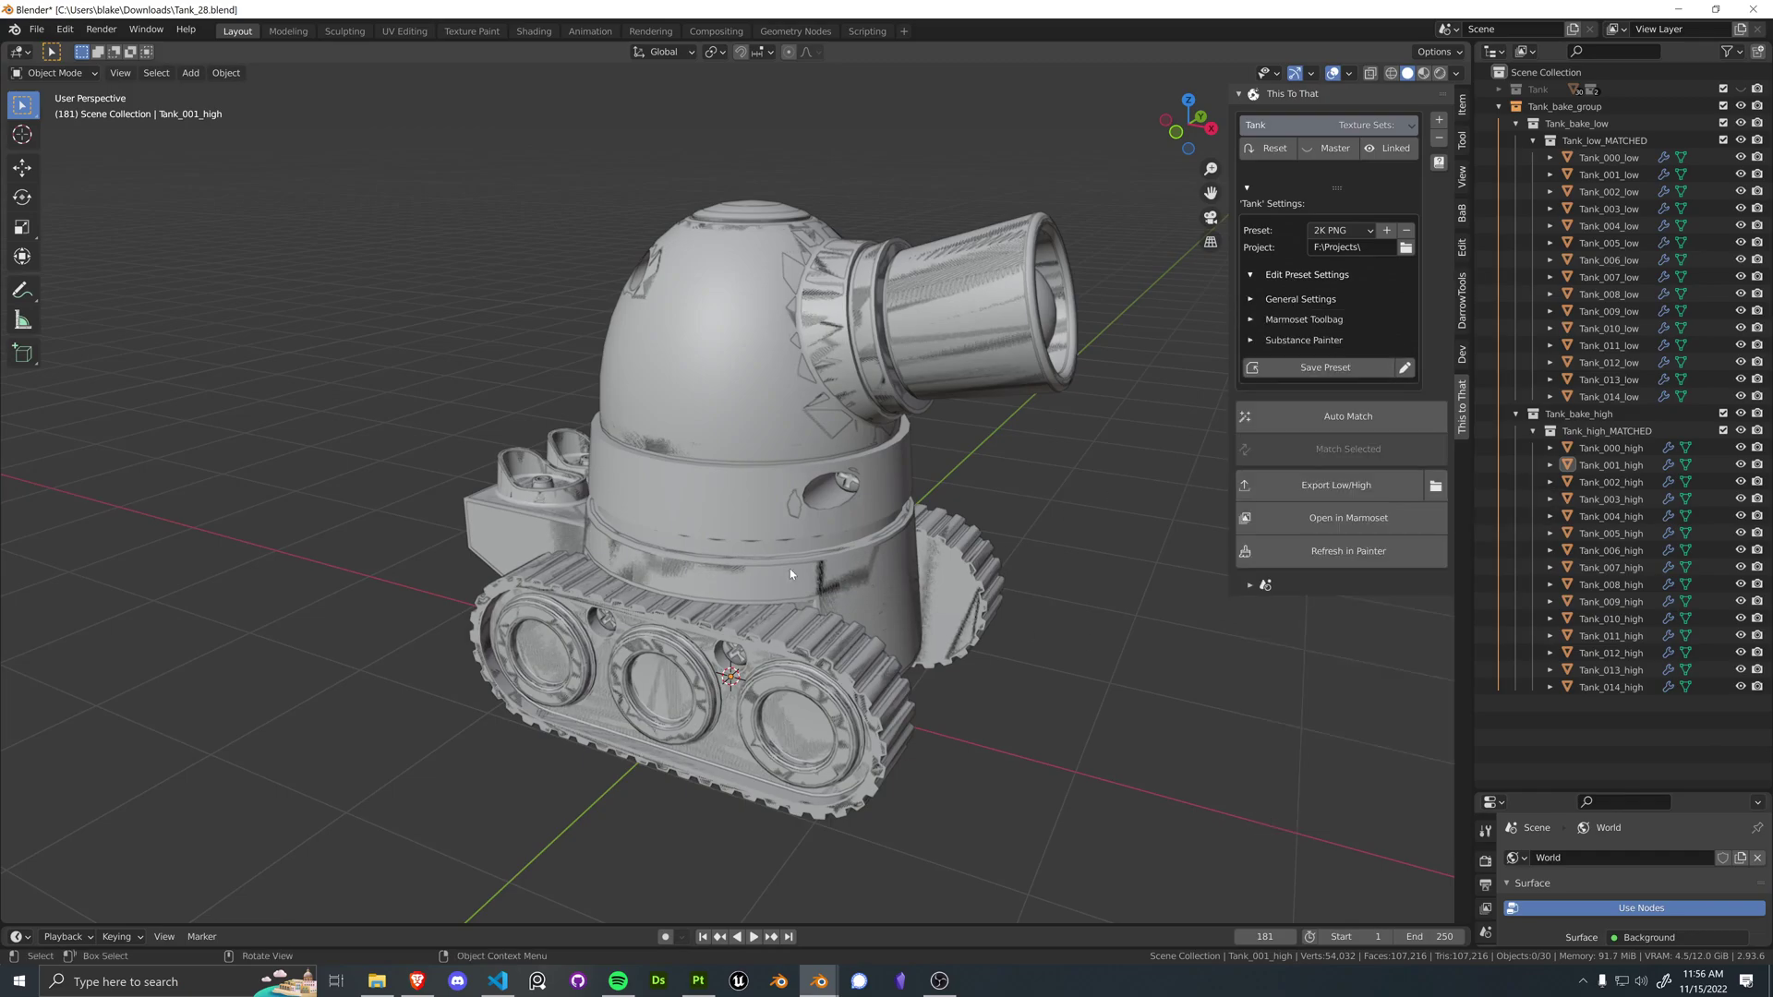
click(1325, 521)
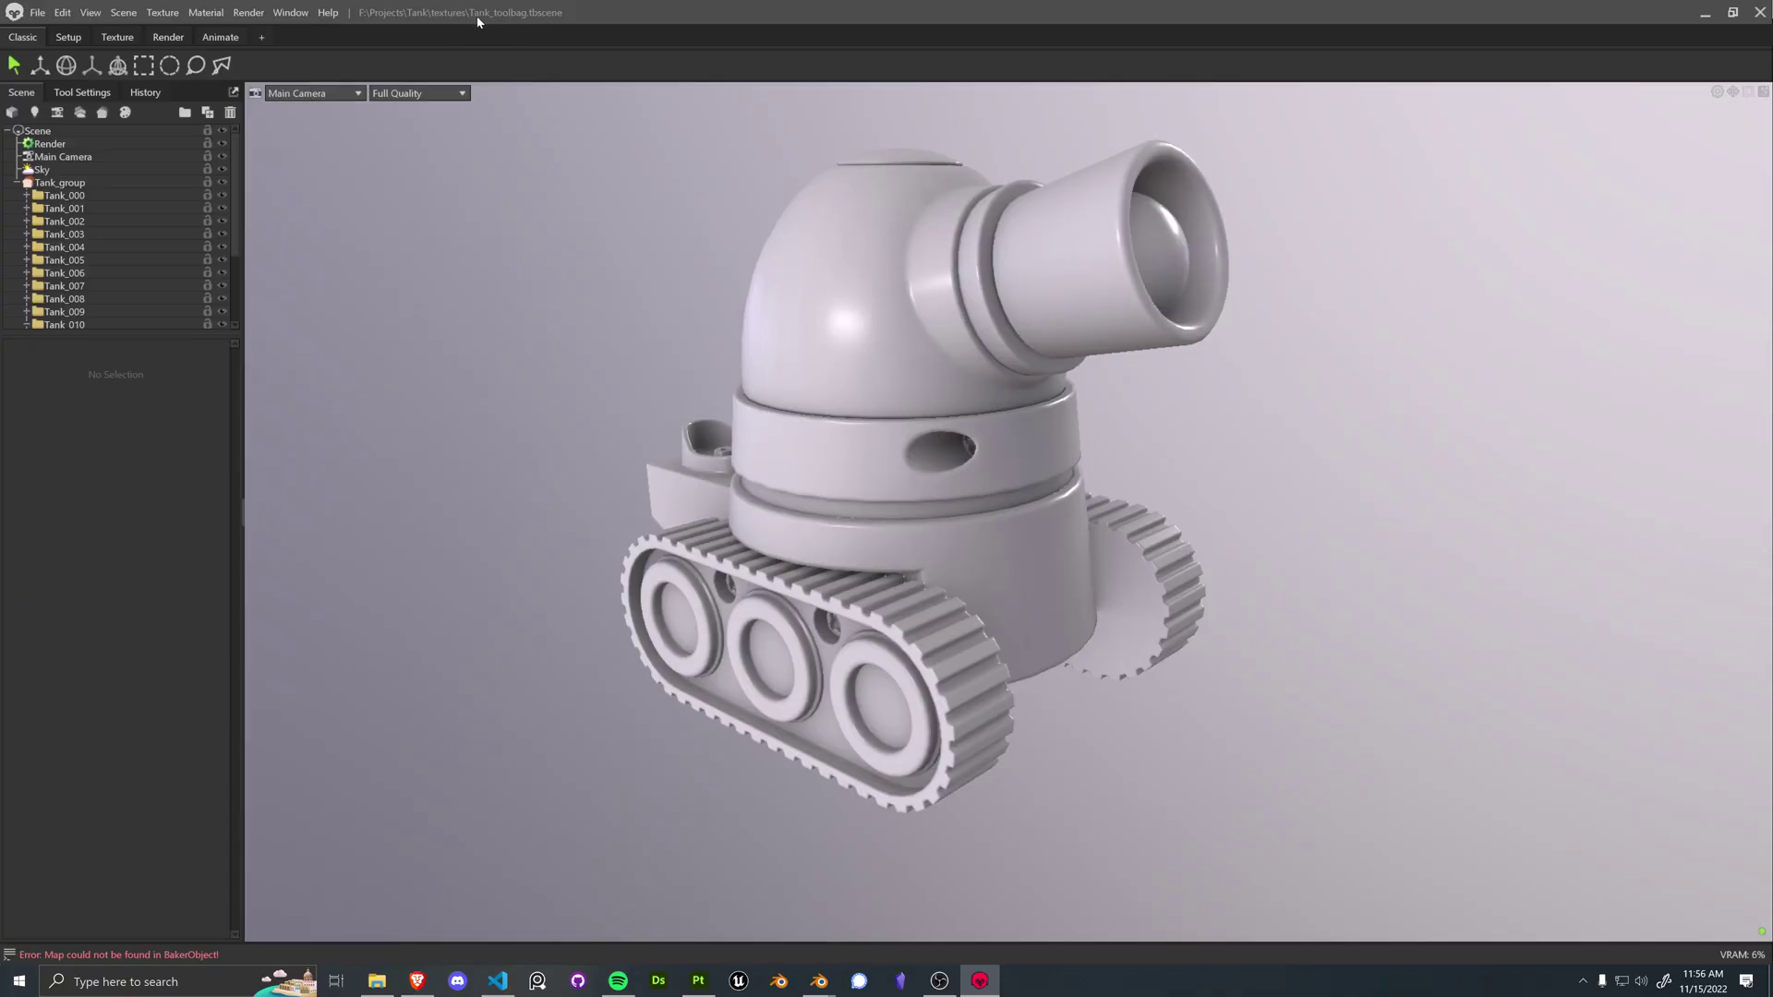
Step: Bake Tank_group with Ctrl+B, quit Marmoset saving the scene, and refresh in Painter
click(59, 182)
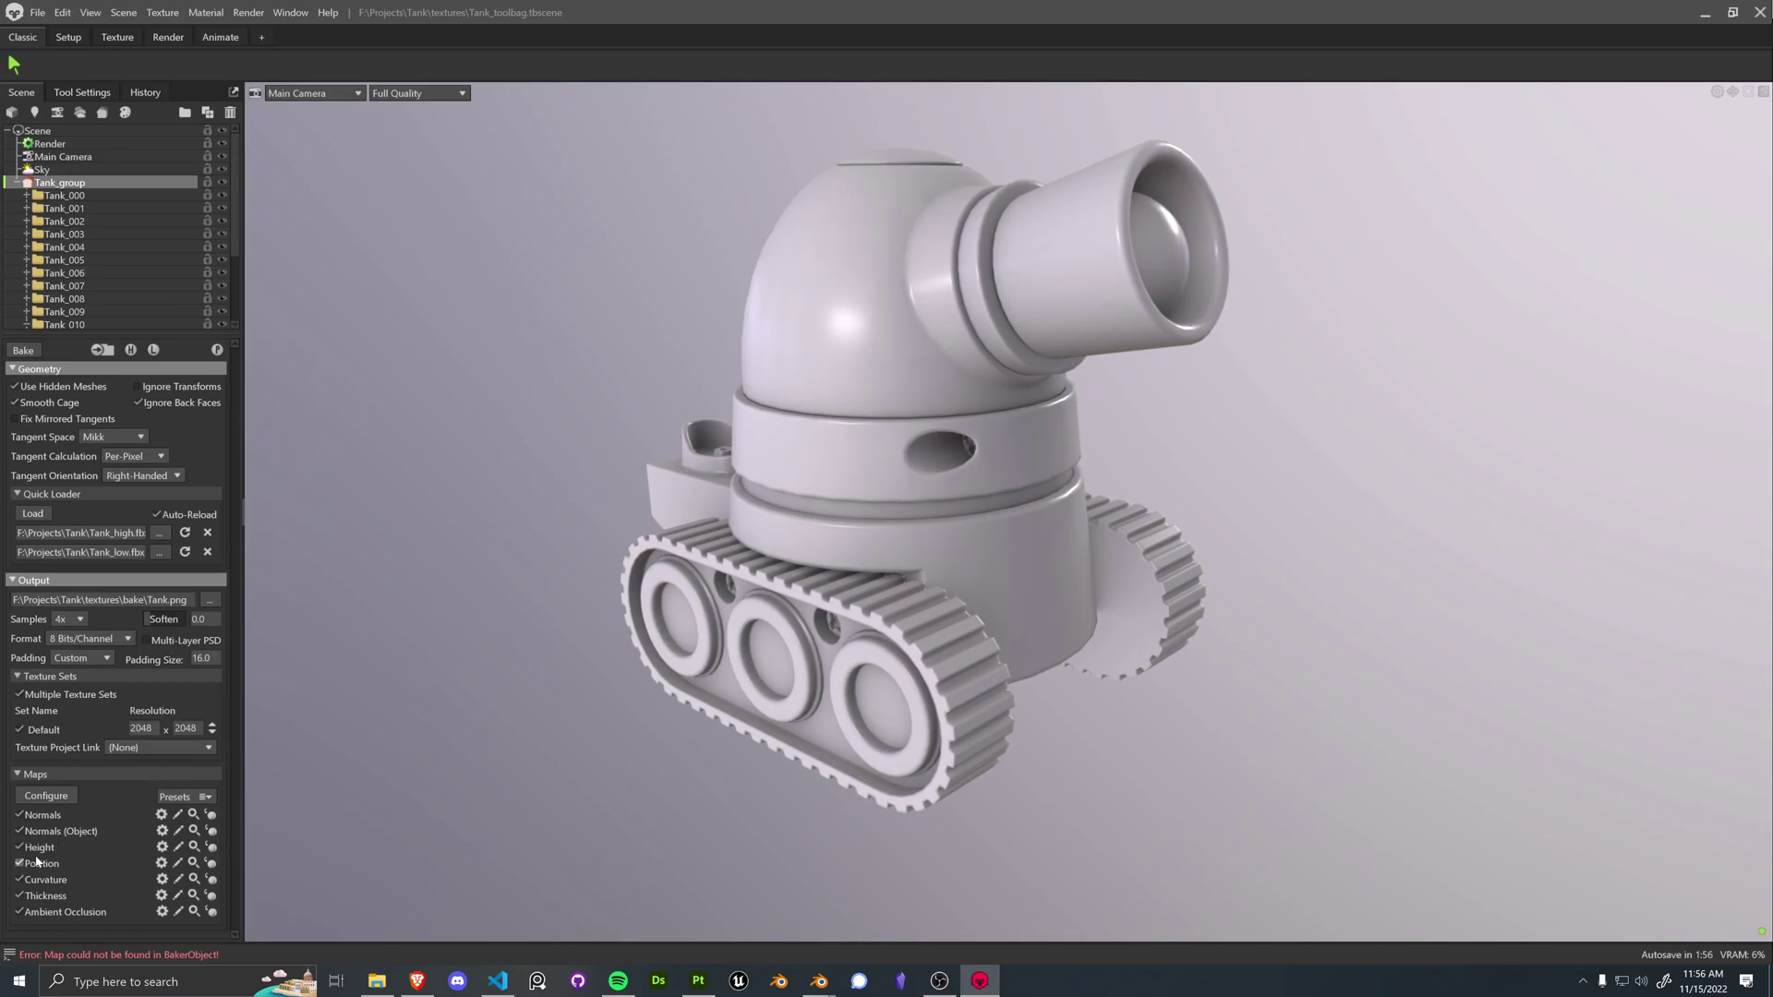
key(ctrl+b)
click(1760, 12)
click(863, 550)
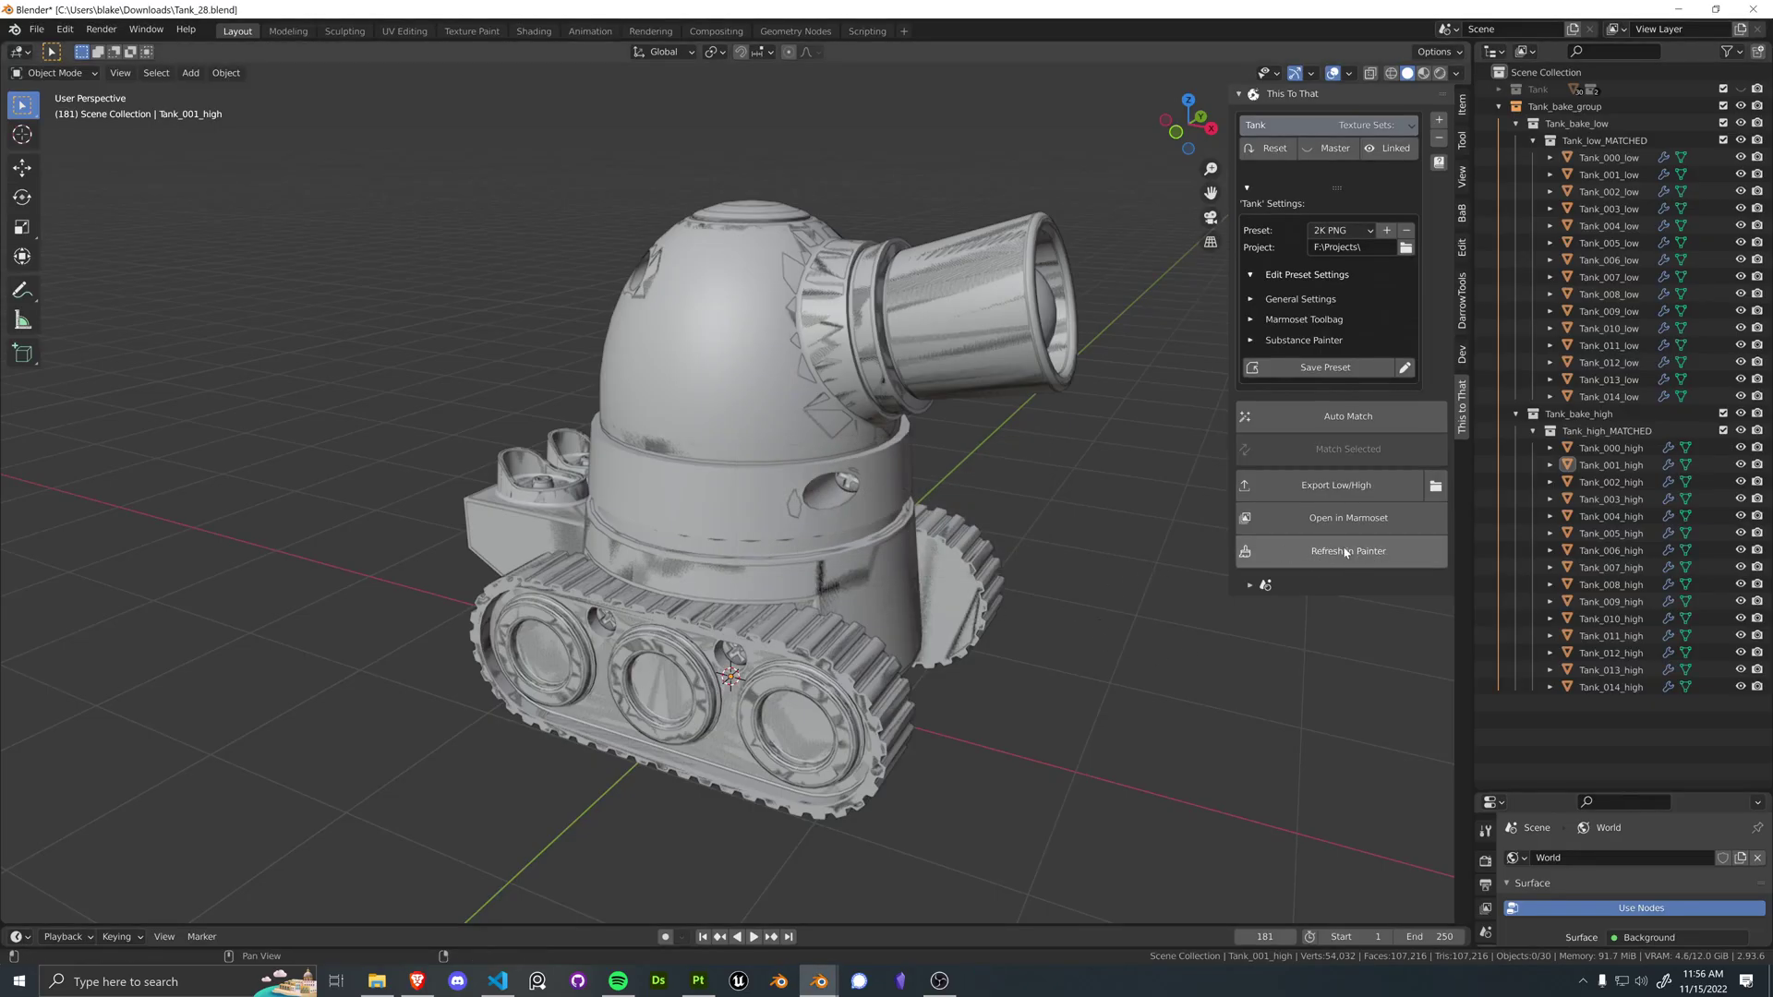
click(1401, 563)
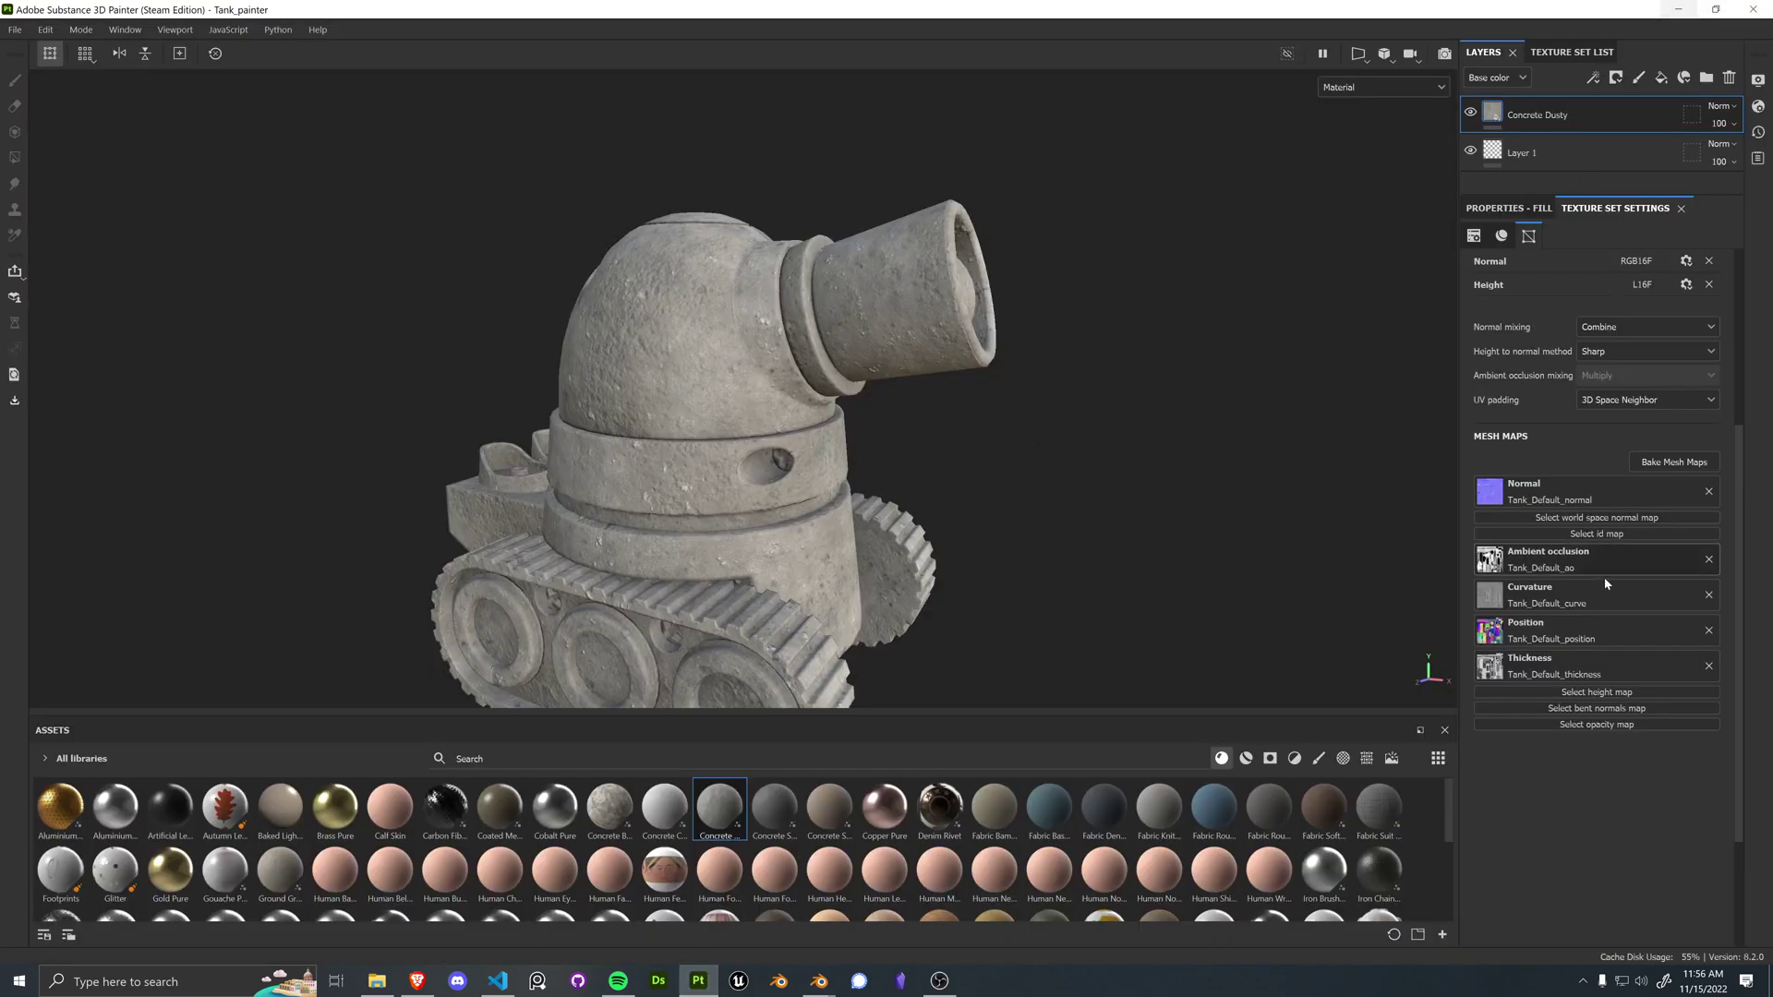
Step: Scroll the mesh maps to confirm Tank_Default_normalobj and Tank_Default_height are assigned
click(1678, 9)
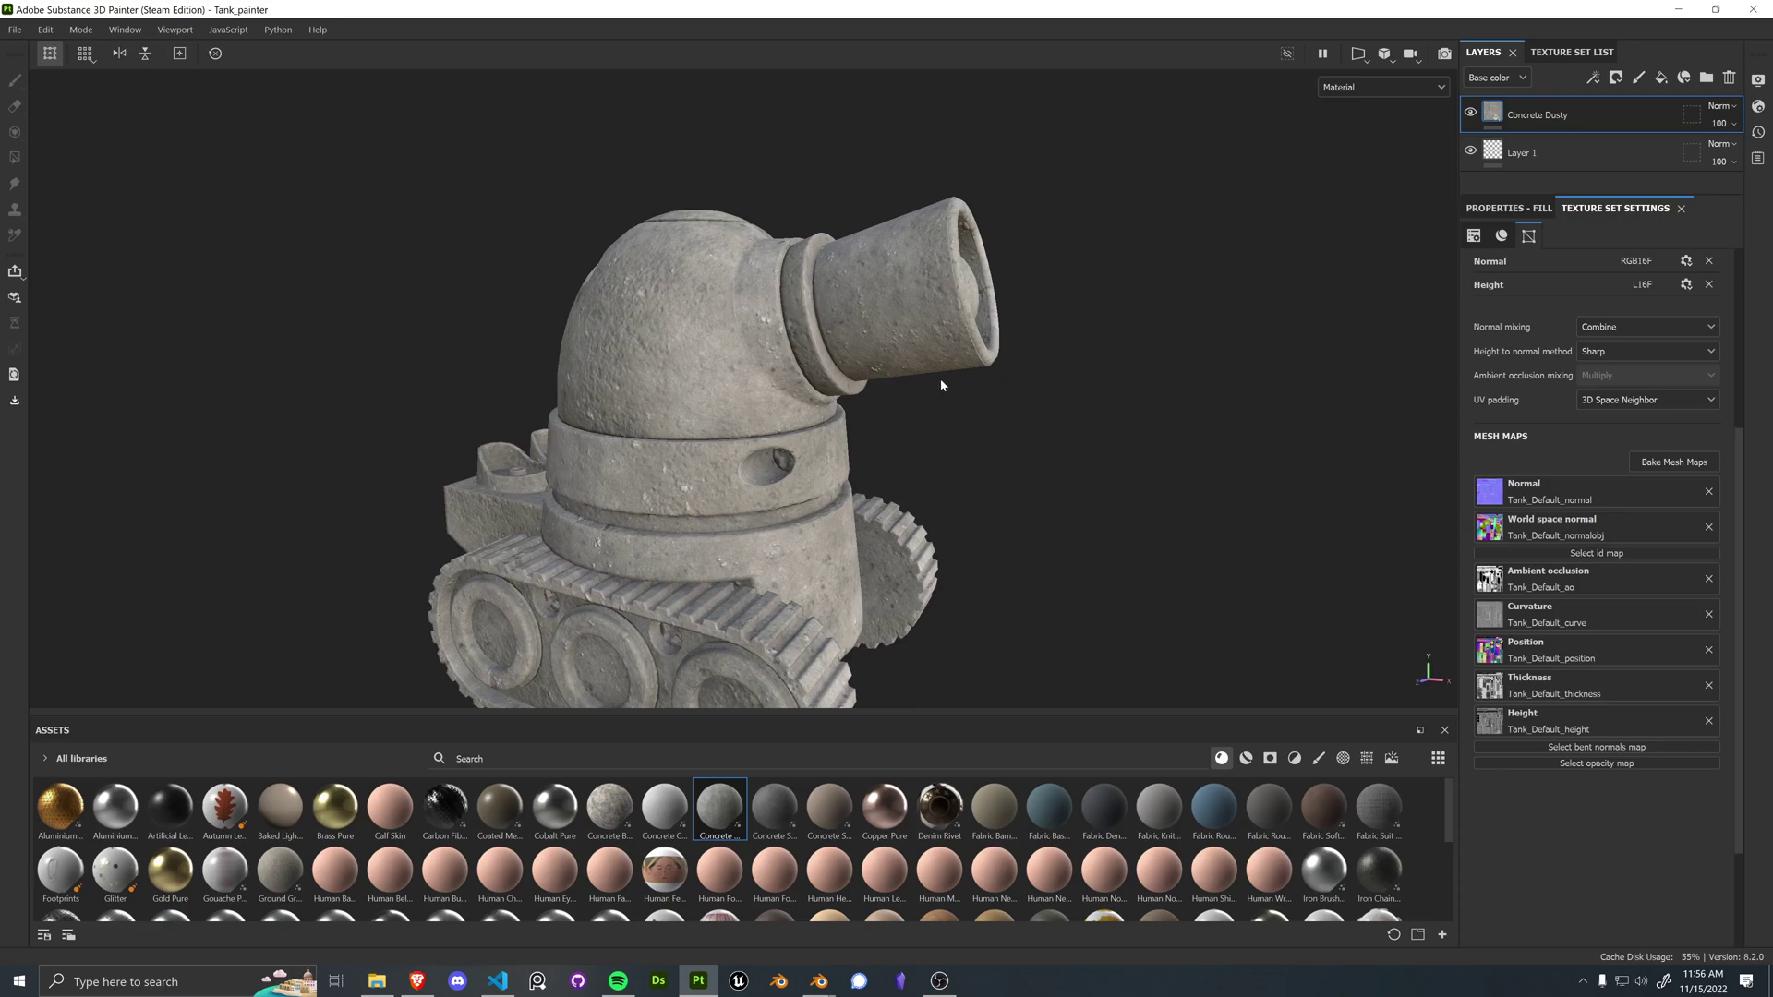
scroll(968, 423, up, 2)
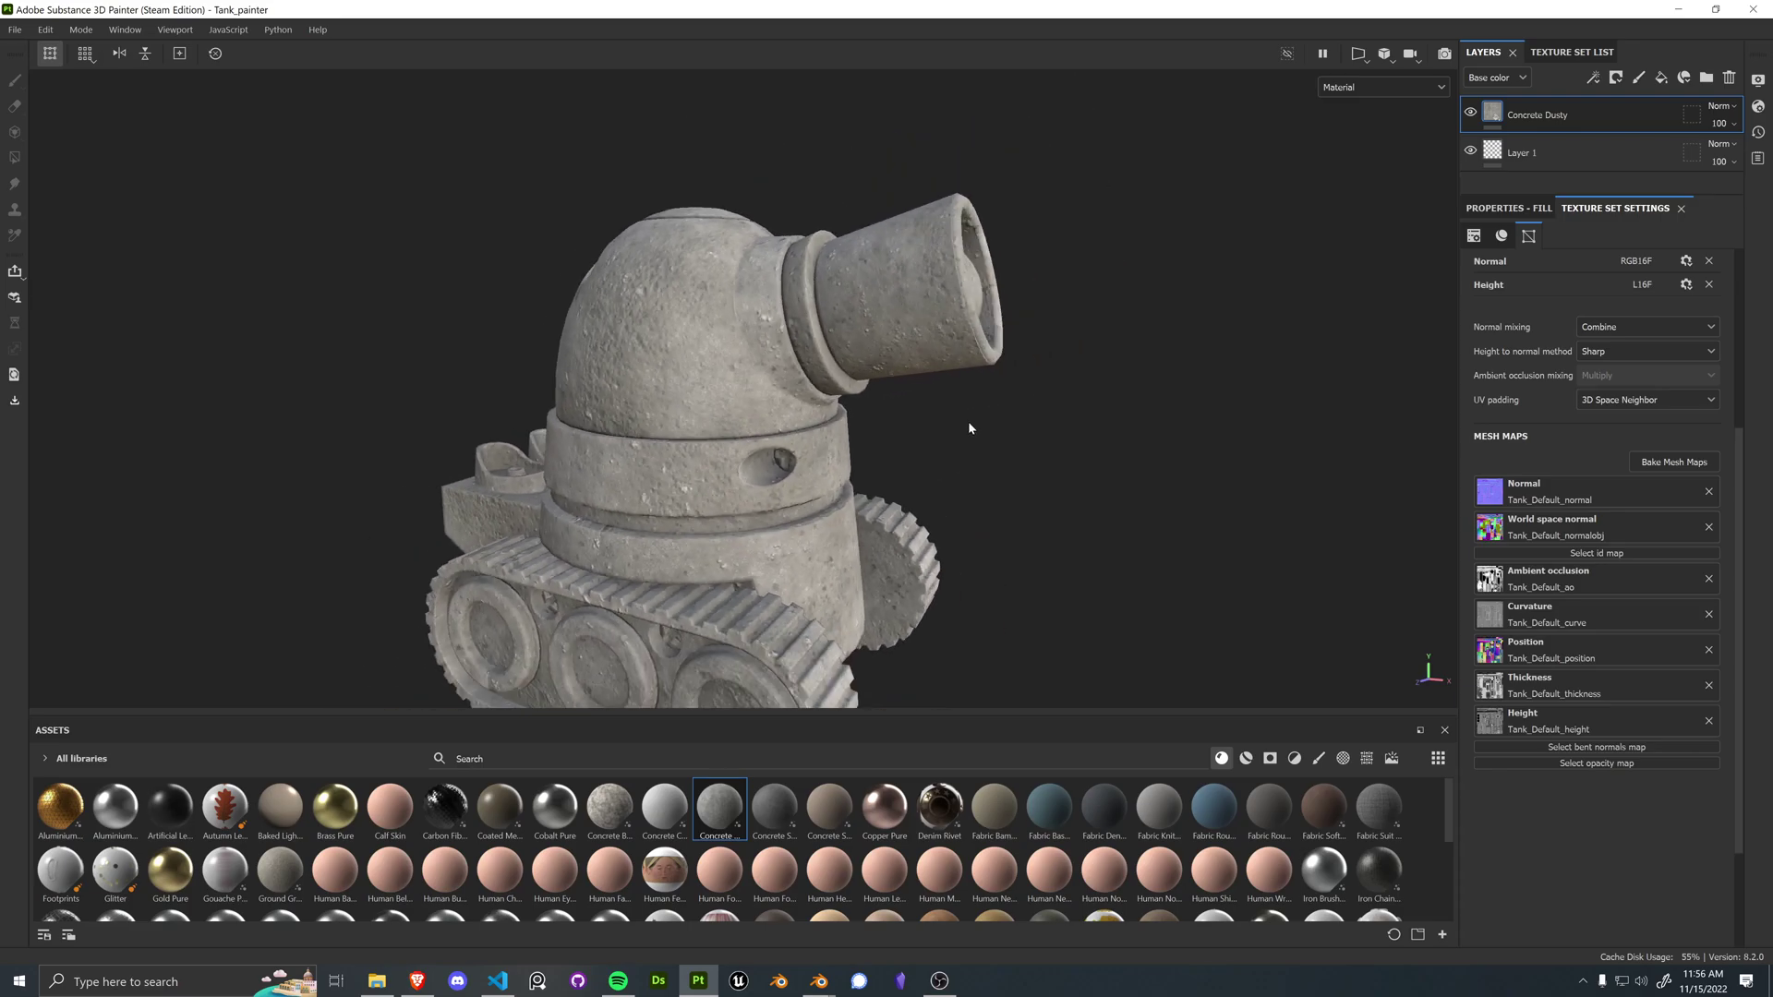
scroll(970, 428, up, 1)
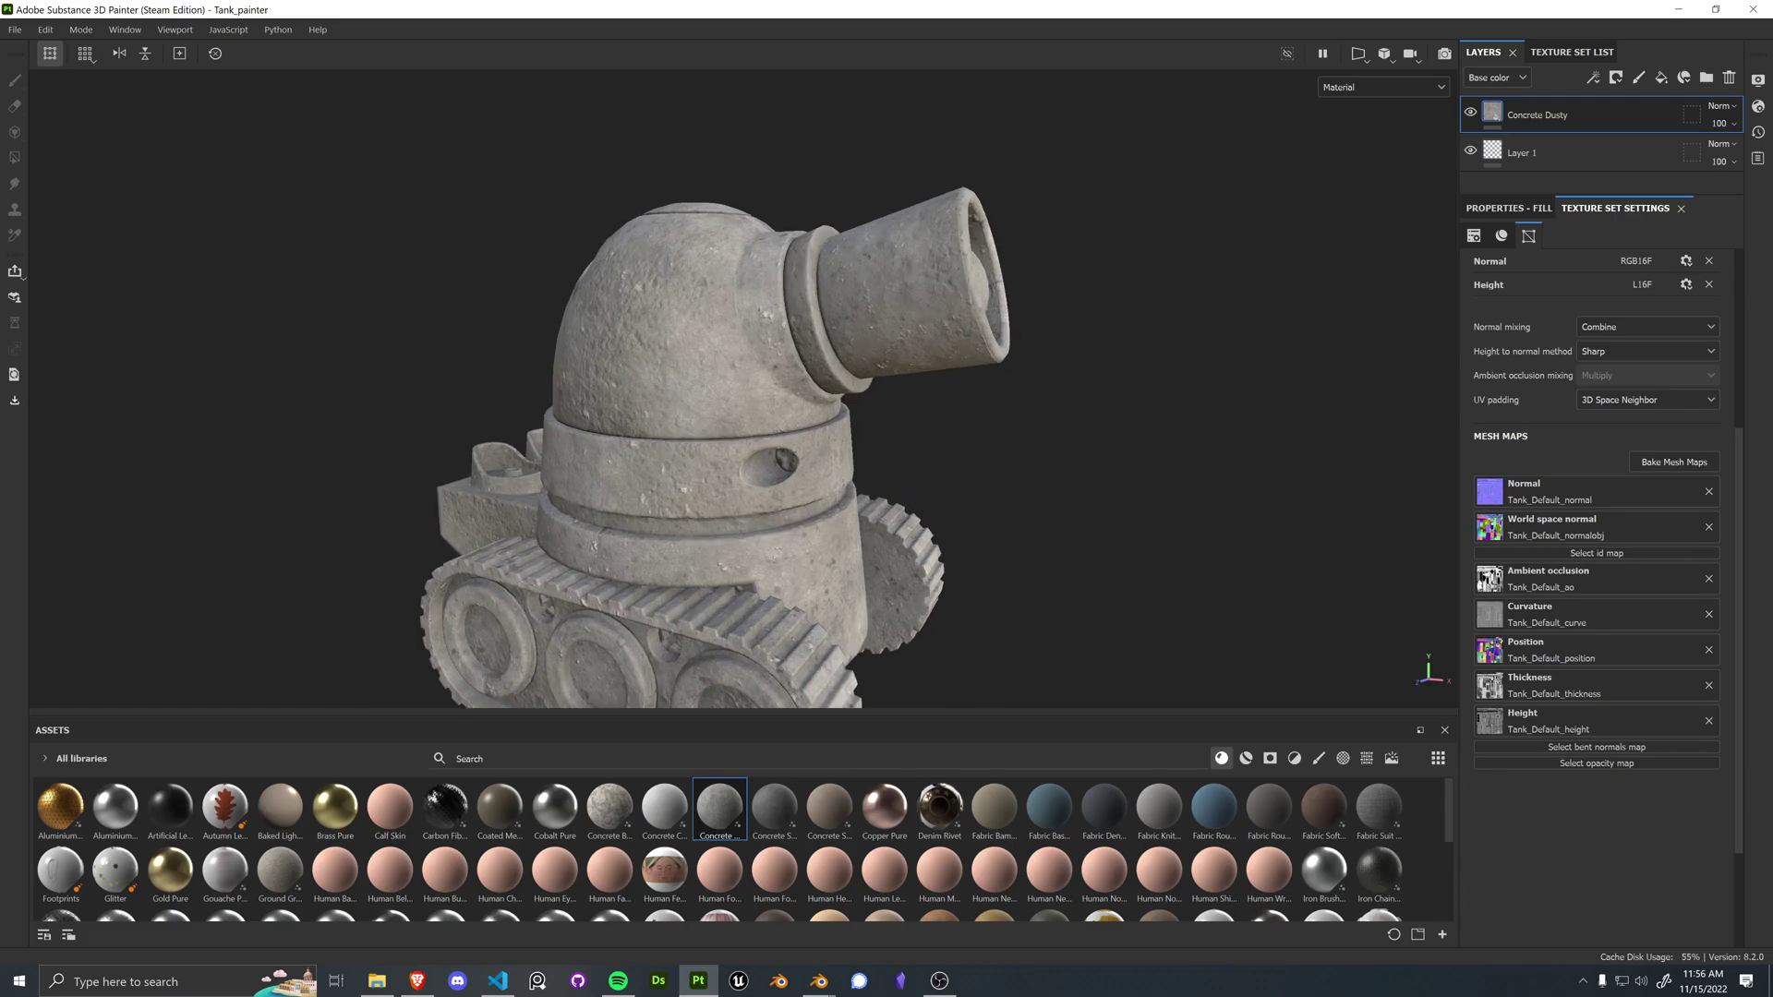
key(alt+Tab)
scroll(805, 406, down, 1)
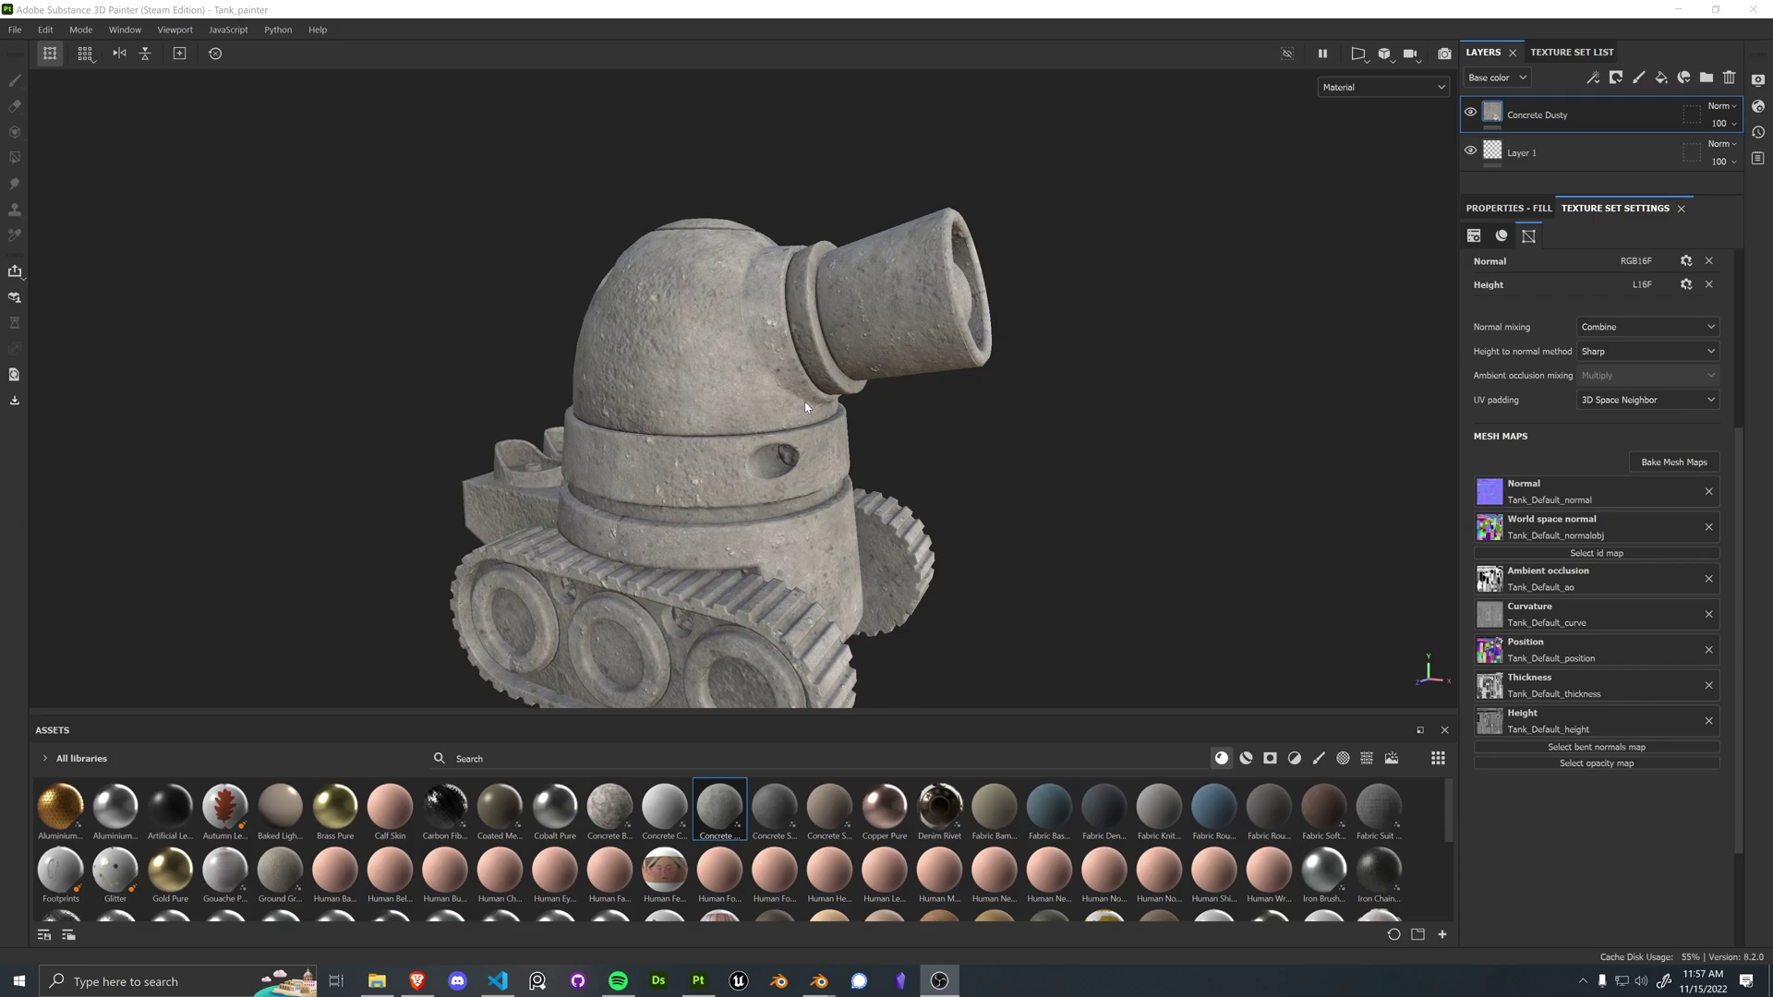
scroll(1571, 352, up, 3)
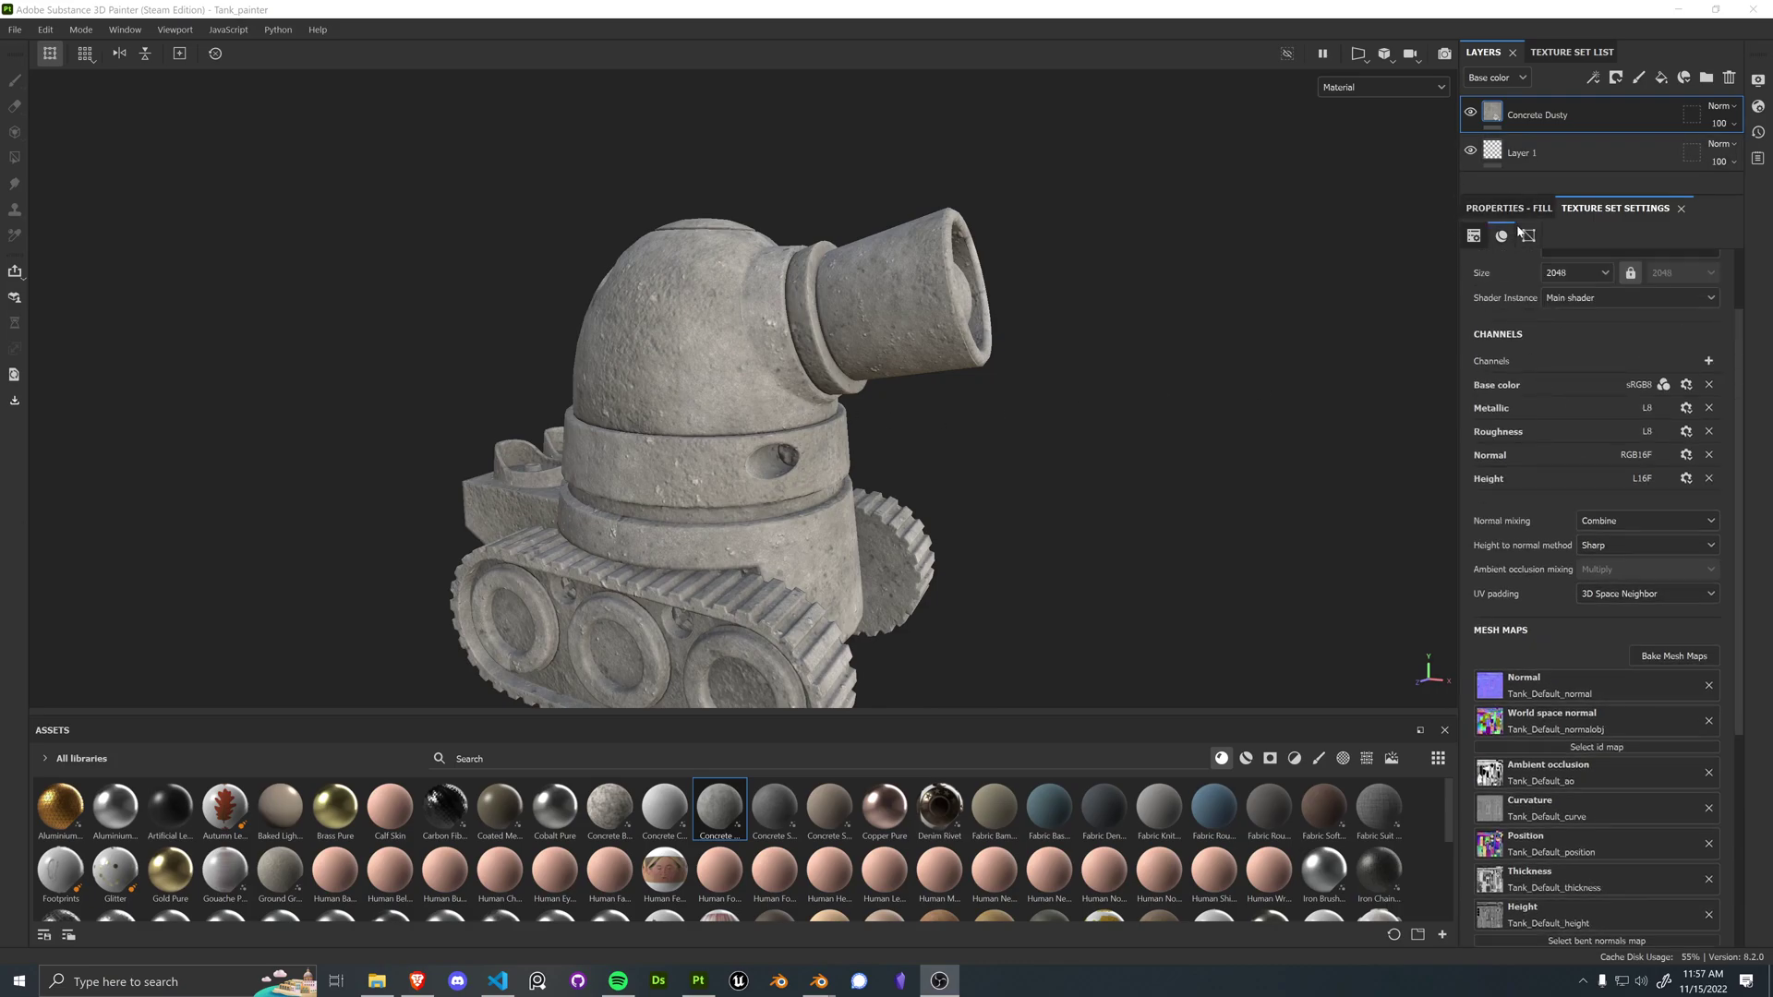
scroll(1457, 267, up, 1)
scroll(1495, 277, down, 2)
scroll(1104, 314, down, 1)
click(1571, 52)
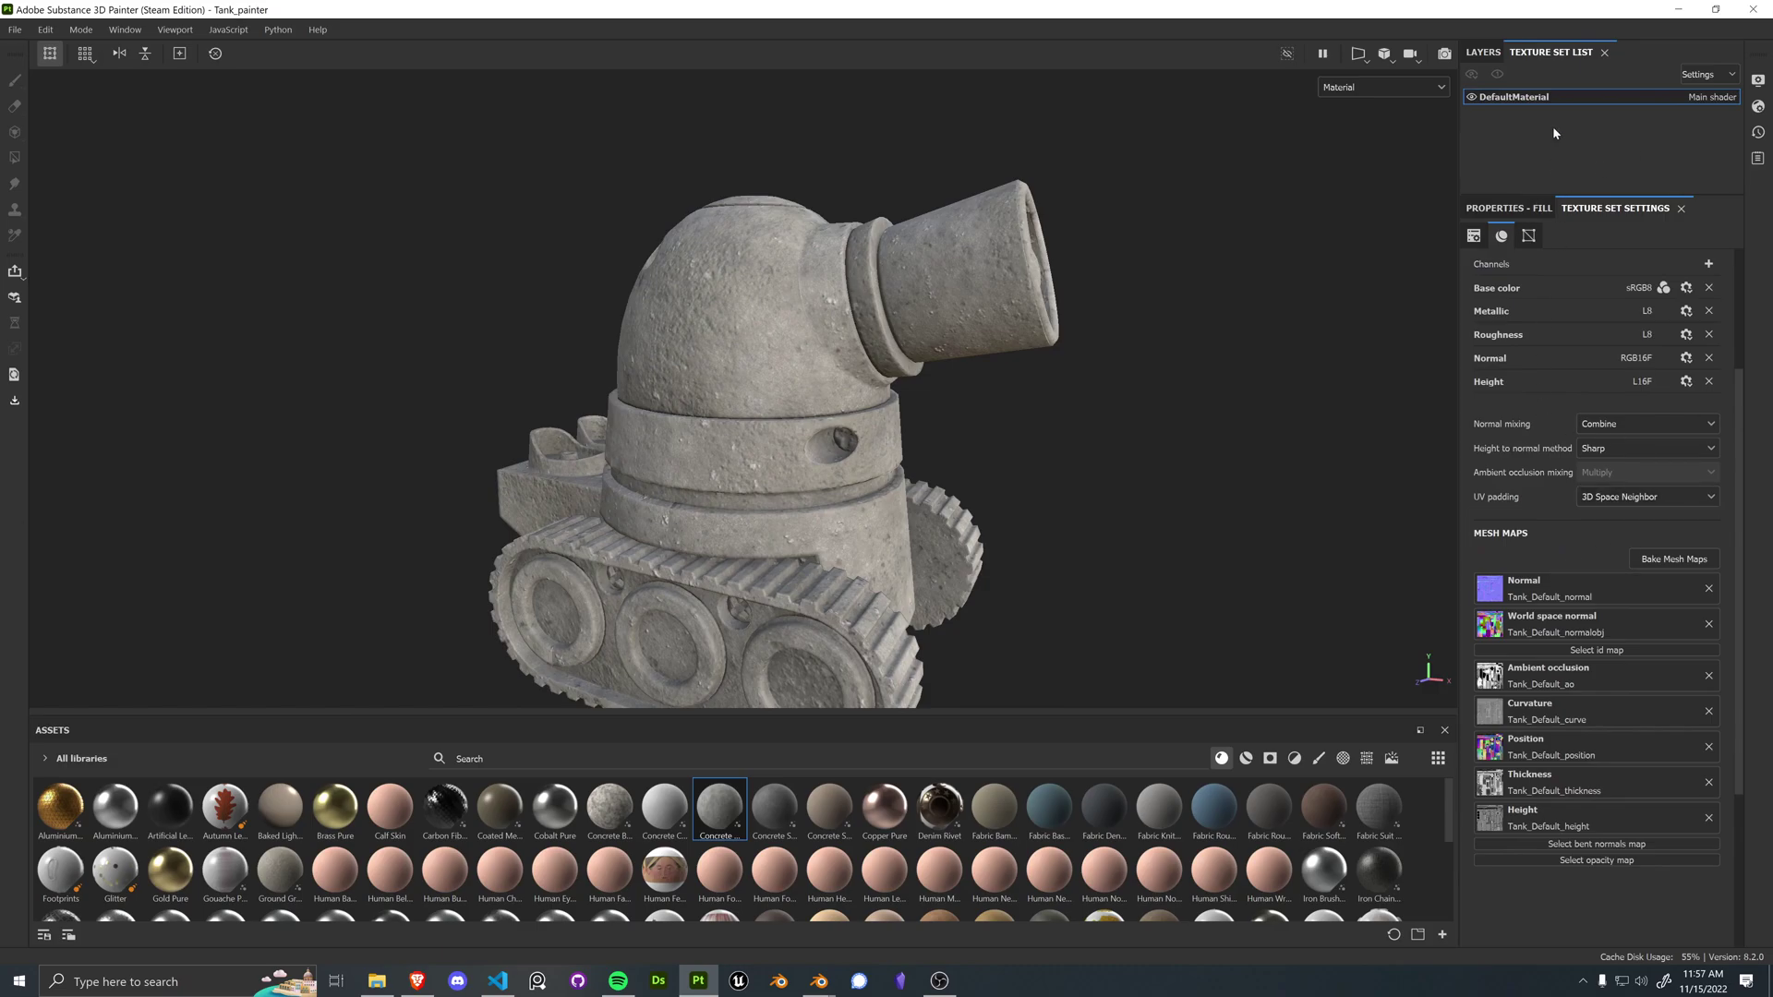
scroll(1524, 611, up, 1)
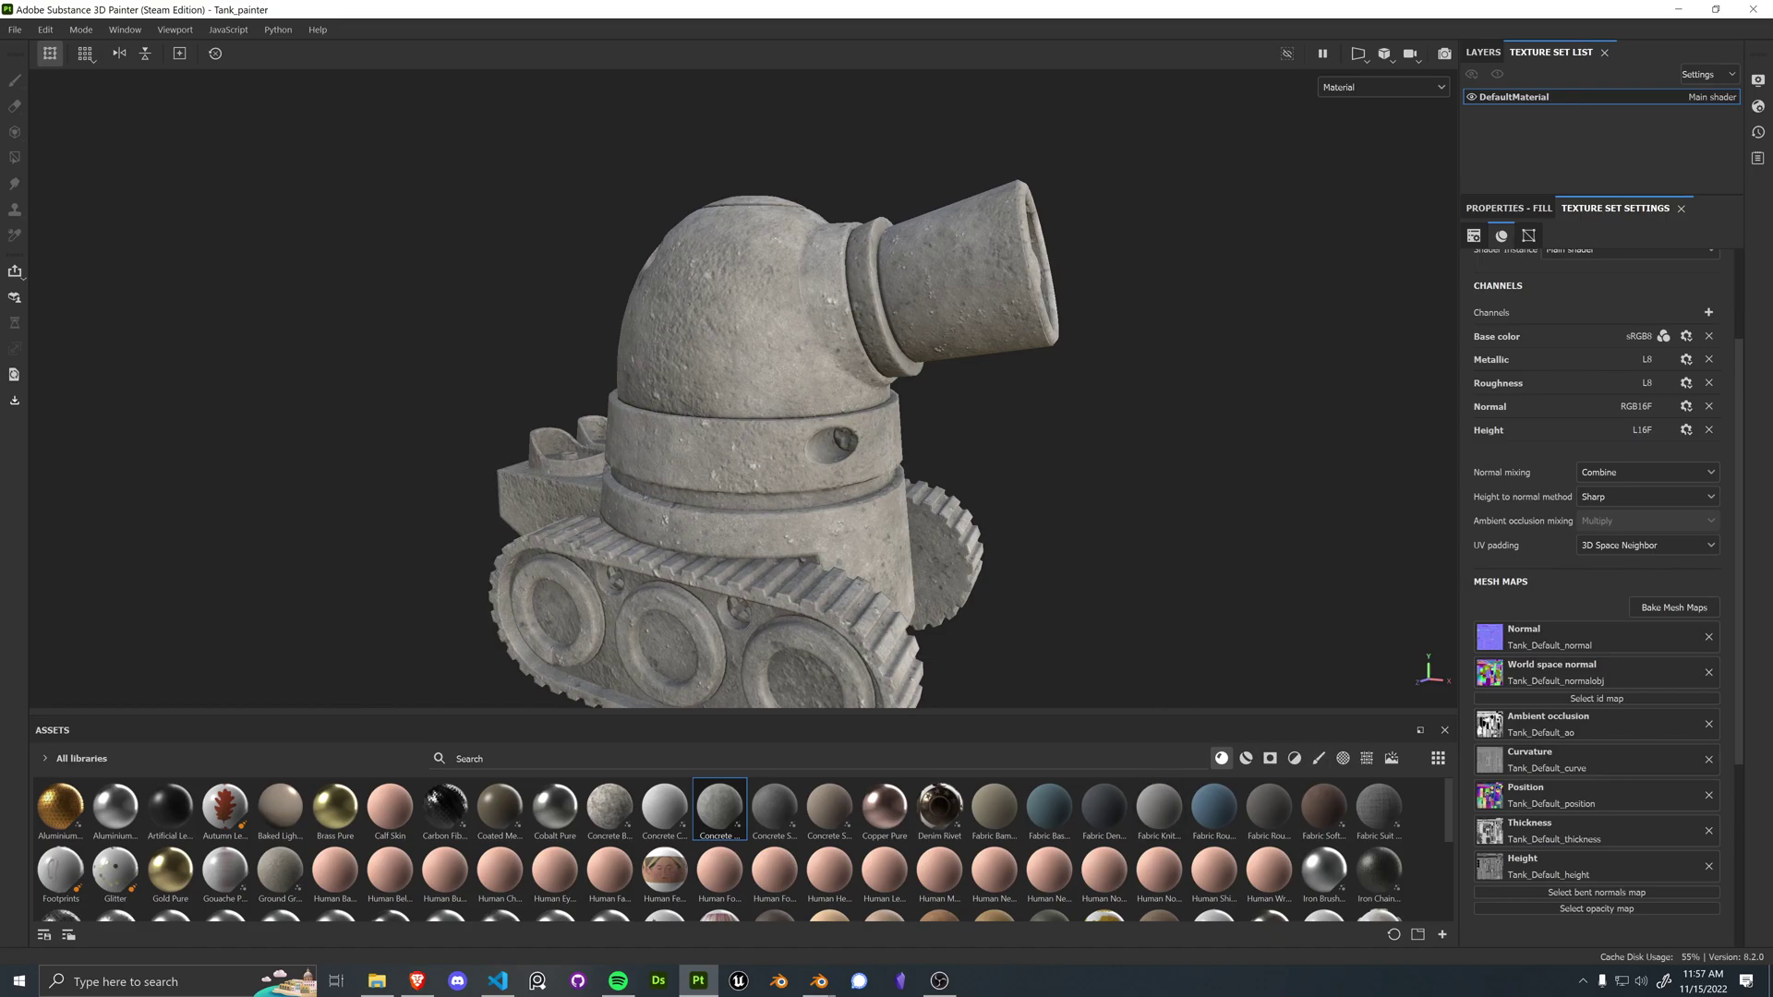
scroll(1570, 702, down, 2)
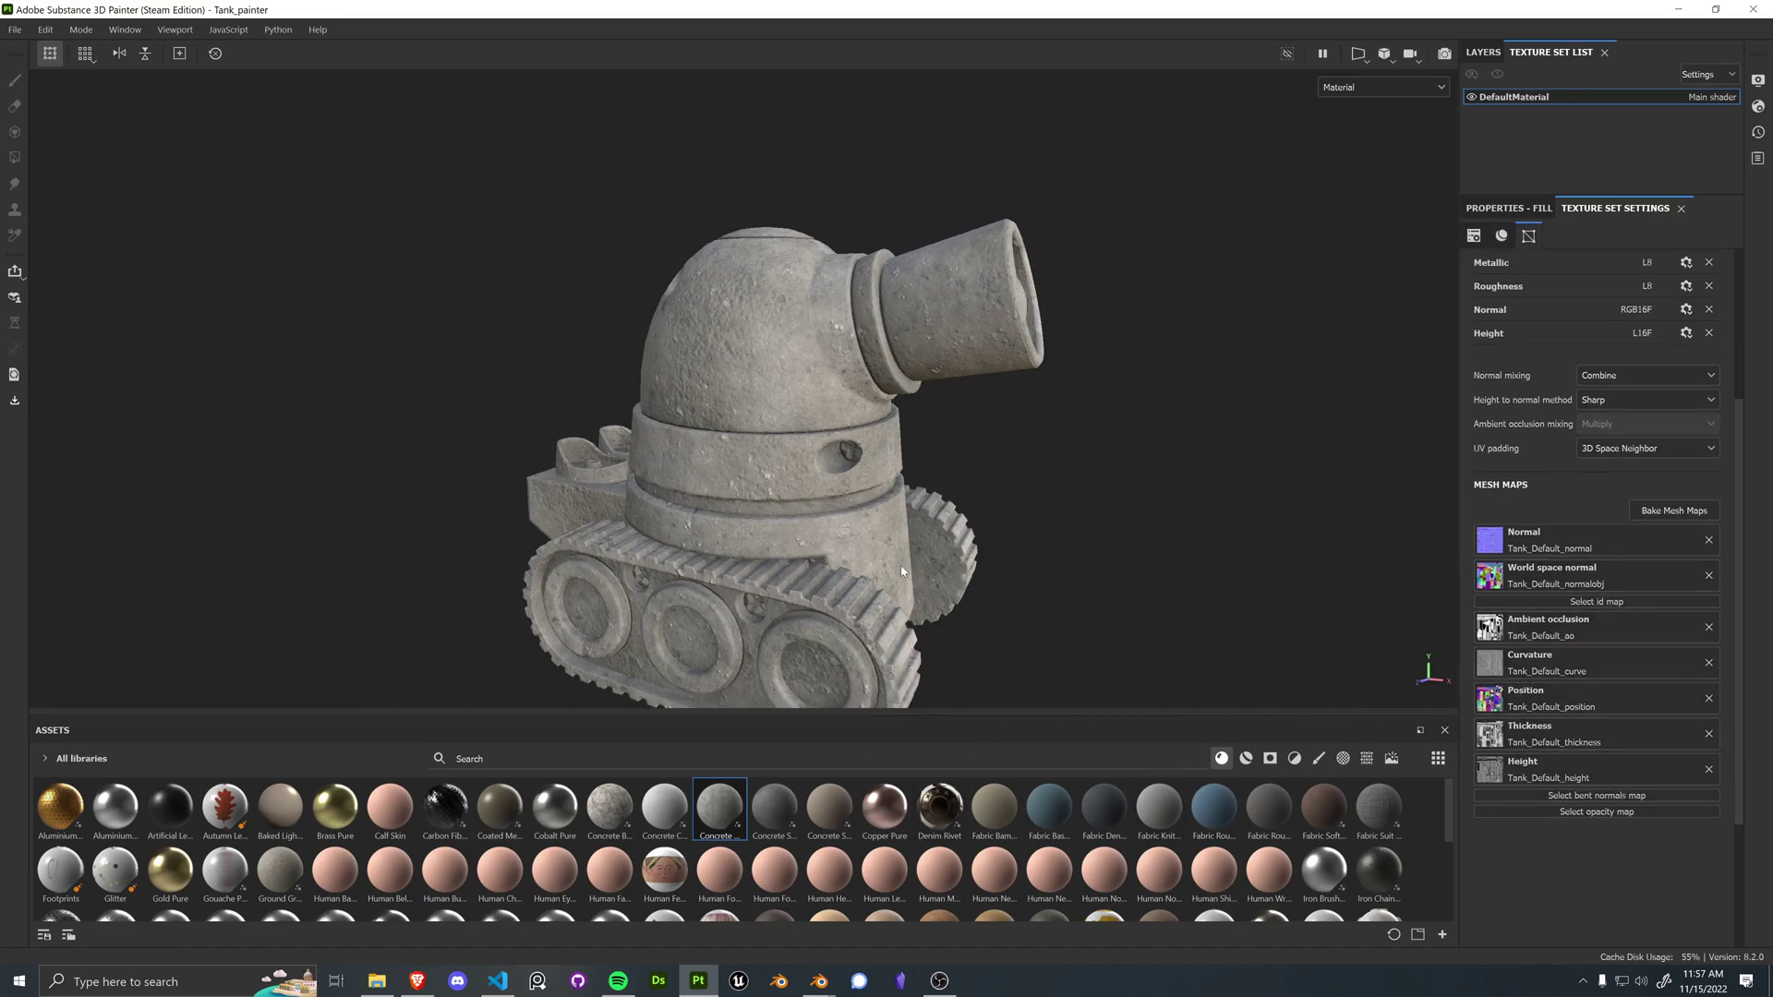
alt+drag(900, 565, 949, 515)
scroll(1666, 398, up, 4)
alt+drag(973, 405, 872, 508)
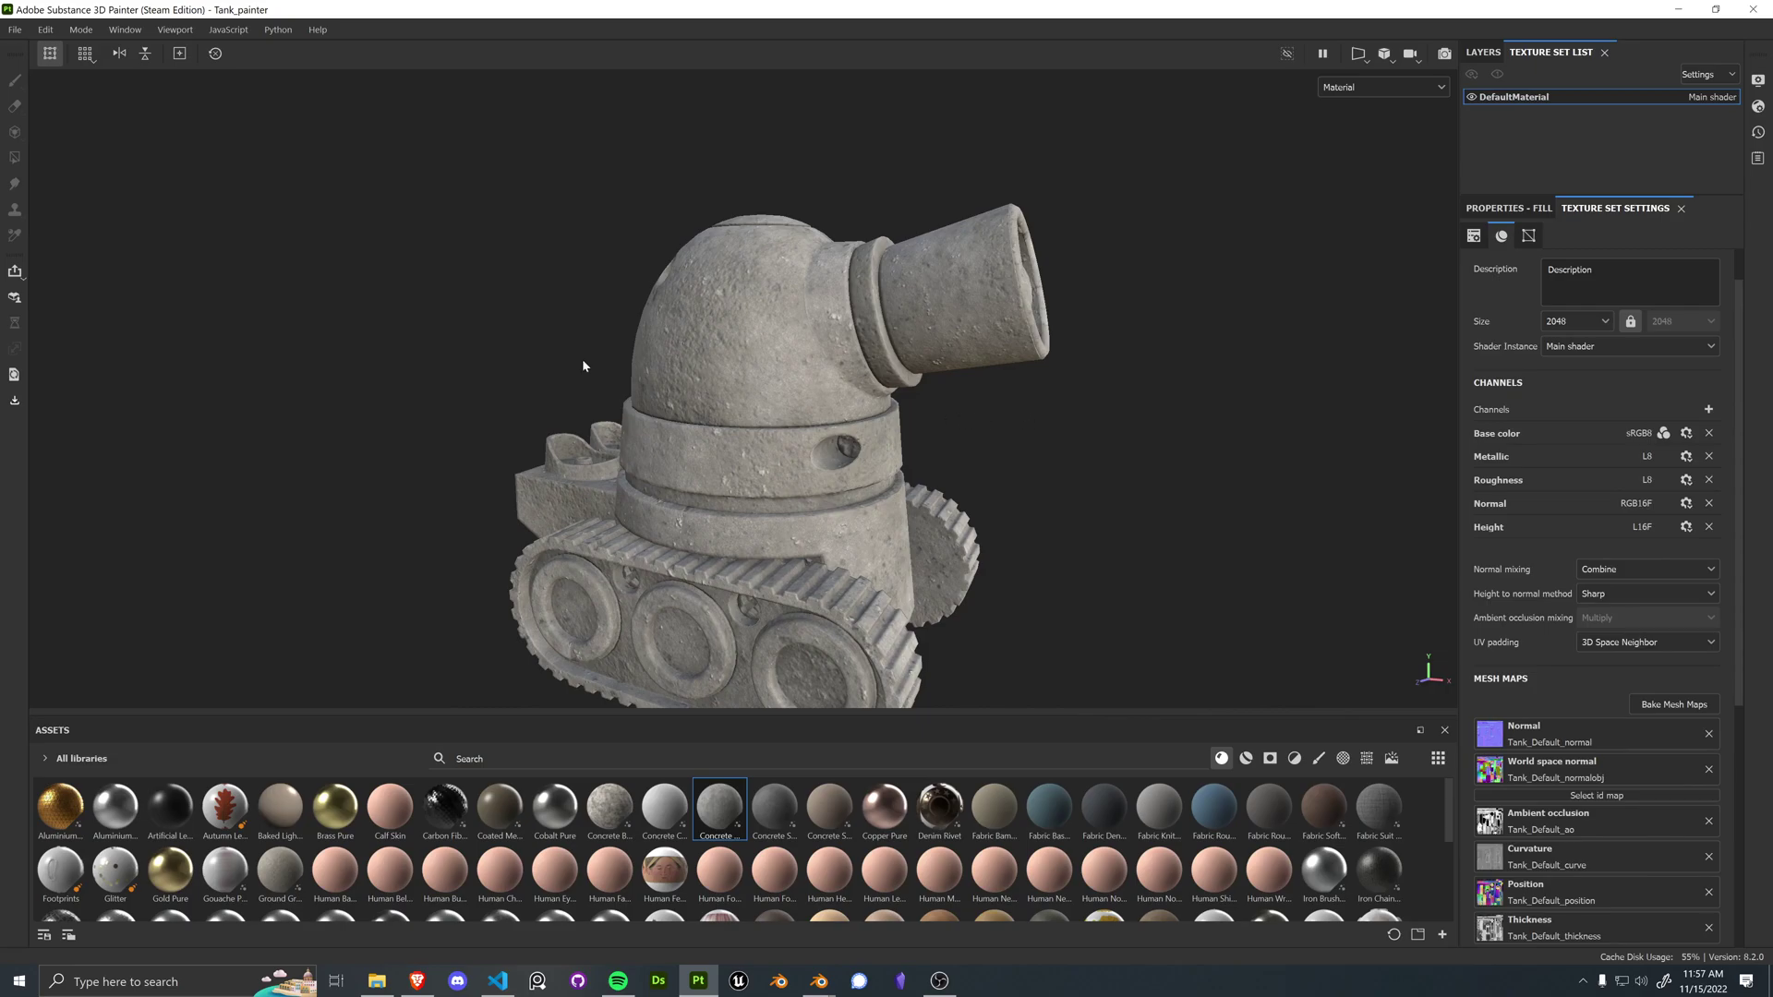
scroll(1510, 746, down, 1)
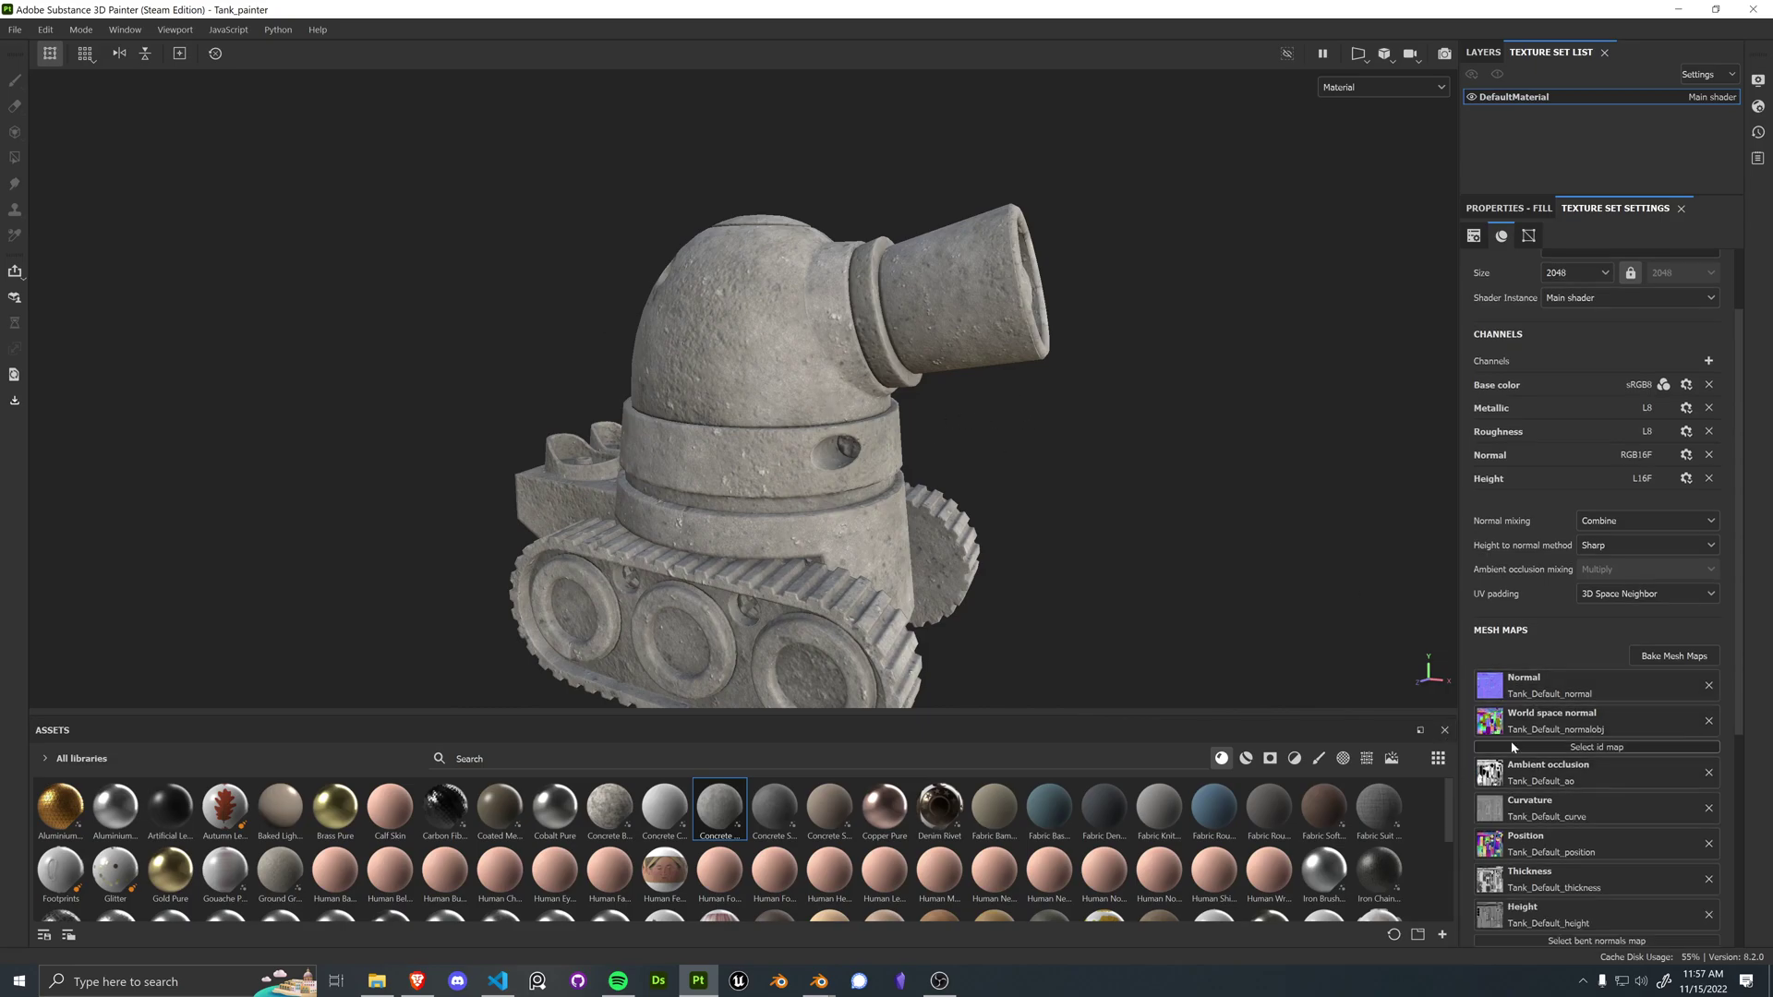
scroll(1579, 673, down, 3)
alt+drag(1115, 546, 1425, 51)
scroll(1624, 504, up, 5)
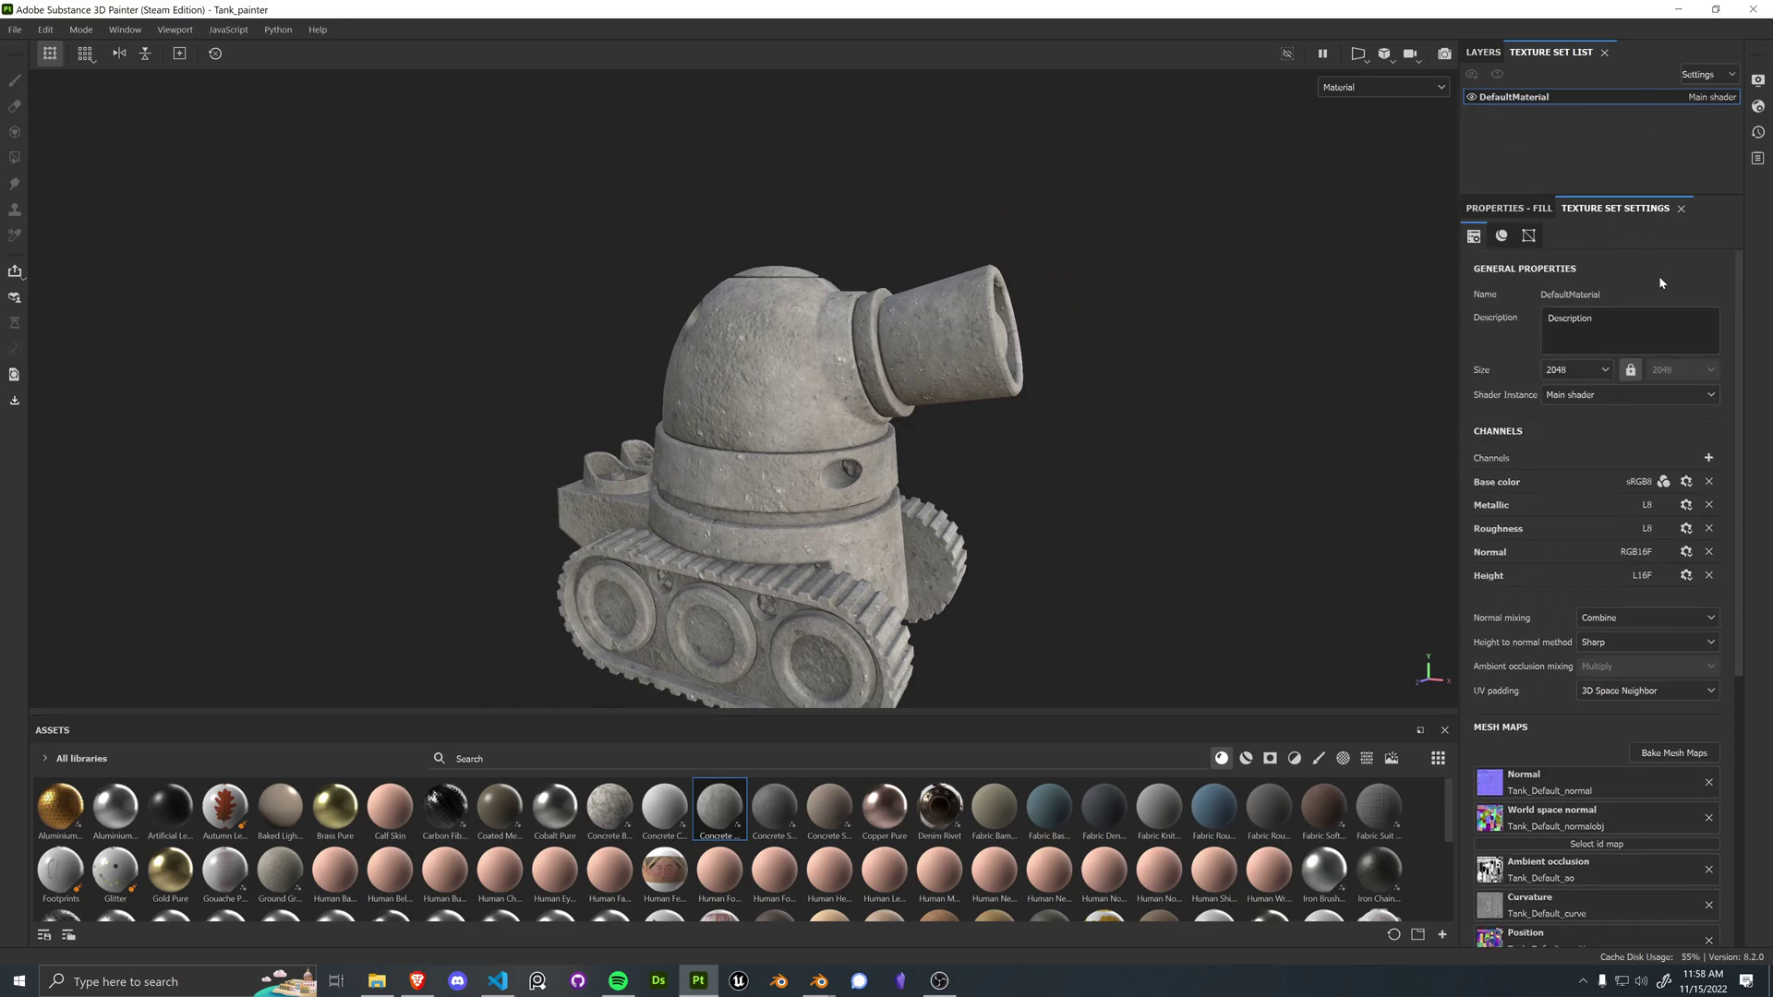
click(1481, 54)
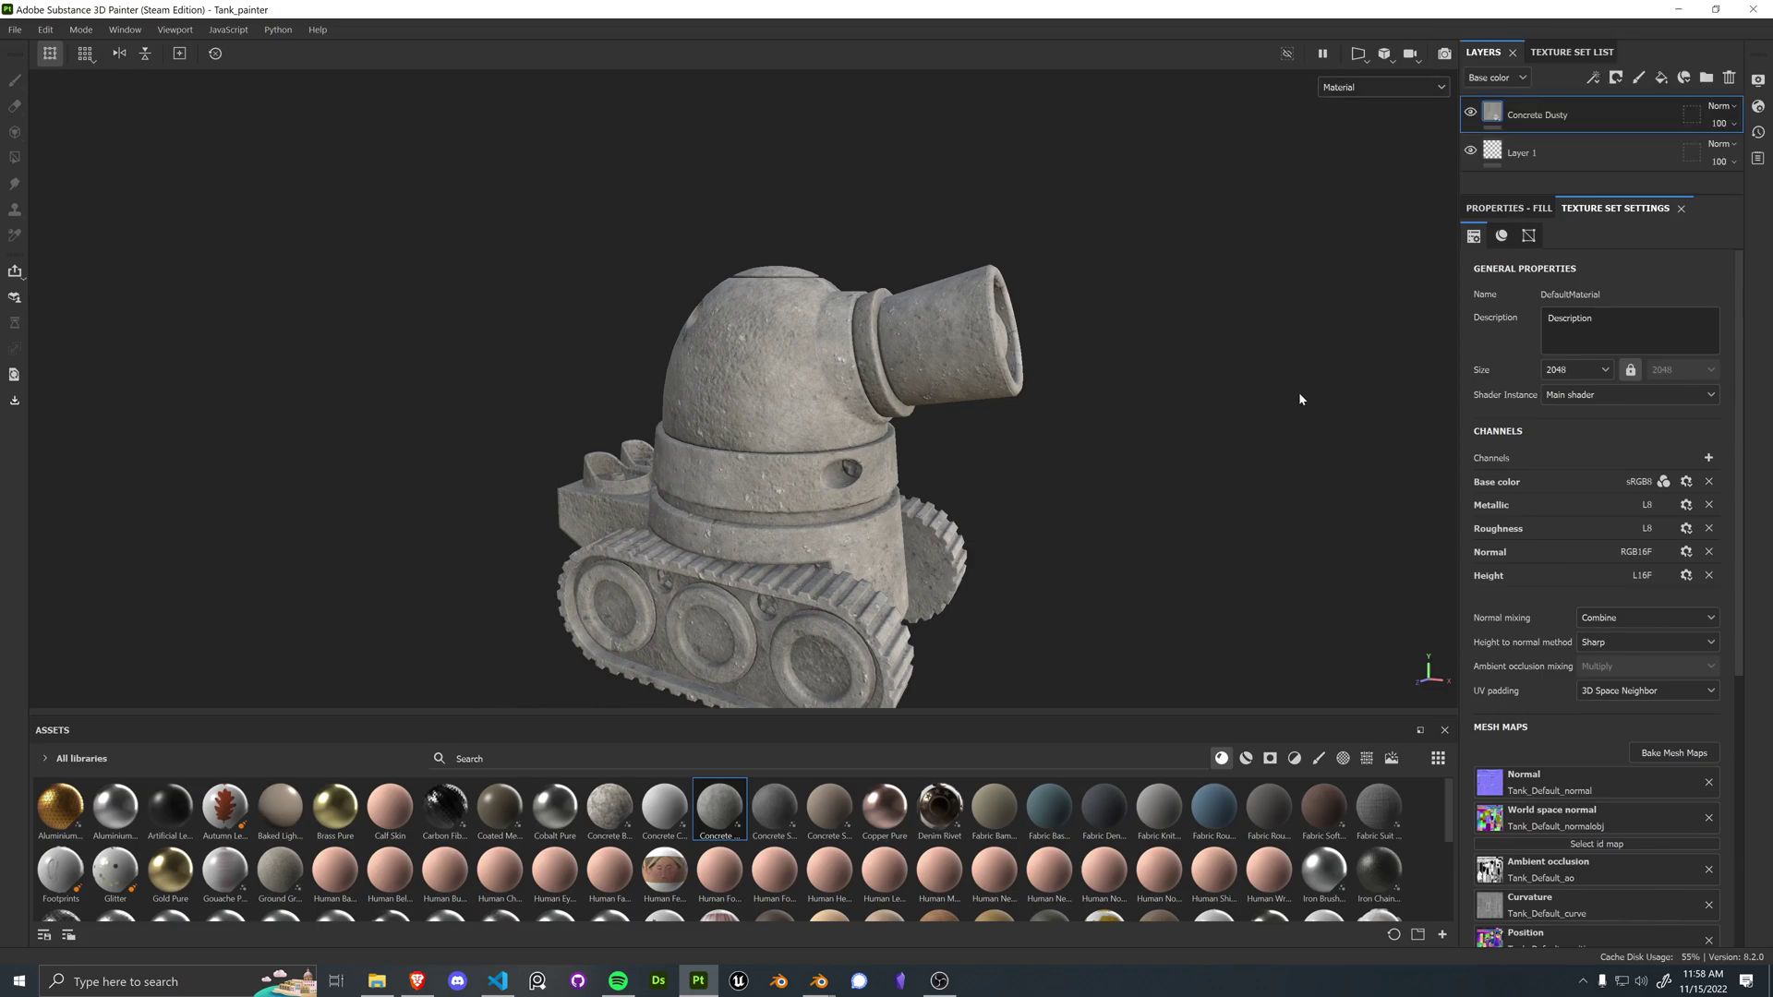
mouse_move(1299, 399)
alt+mouse_down()
mouse_move(1025, 391)
mouse_move(1136, 392)
mouse_move(1152, 414)
alt+mouse_up()
scroll(1135, 392, up, 2)
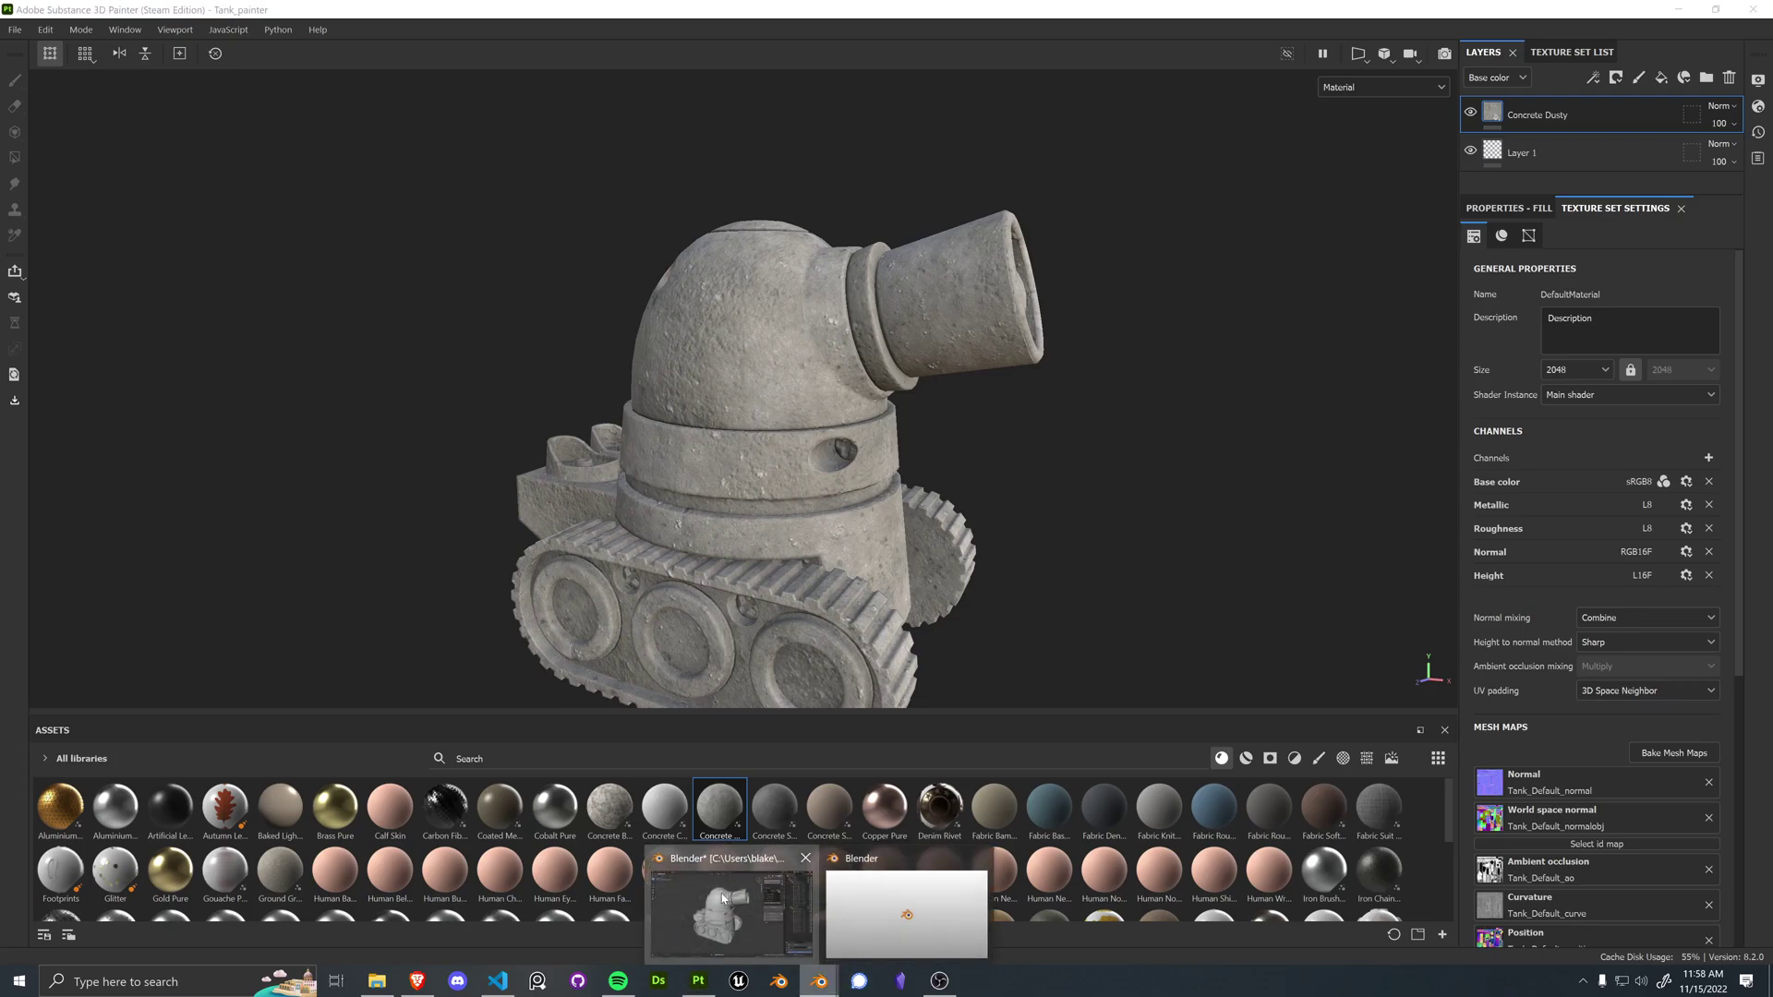
Step: Back in Blender, show the Substance Painter preset settings: 2048 texture size and DirectX format
click(819, 981)
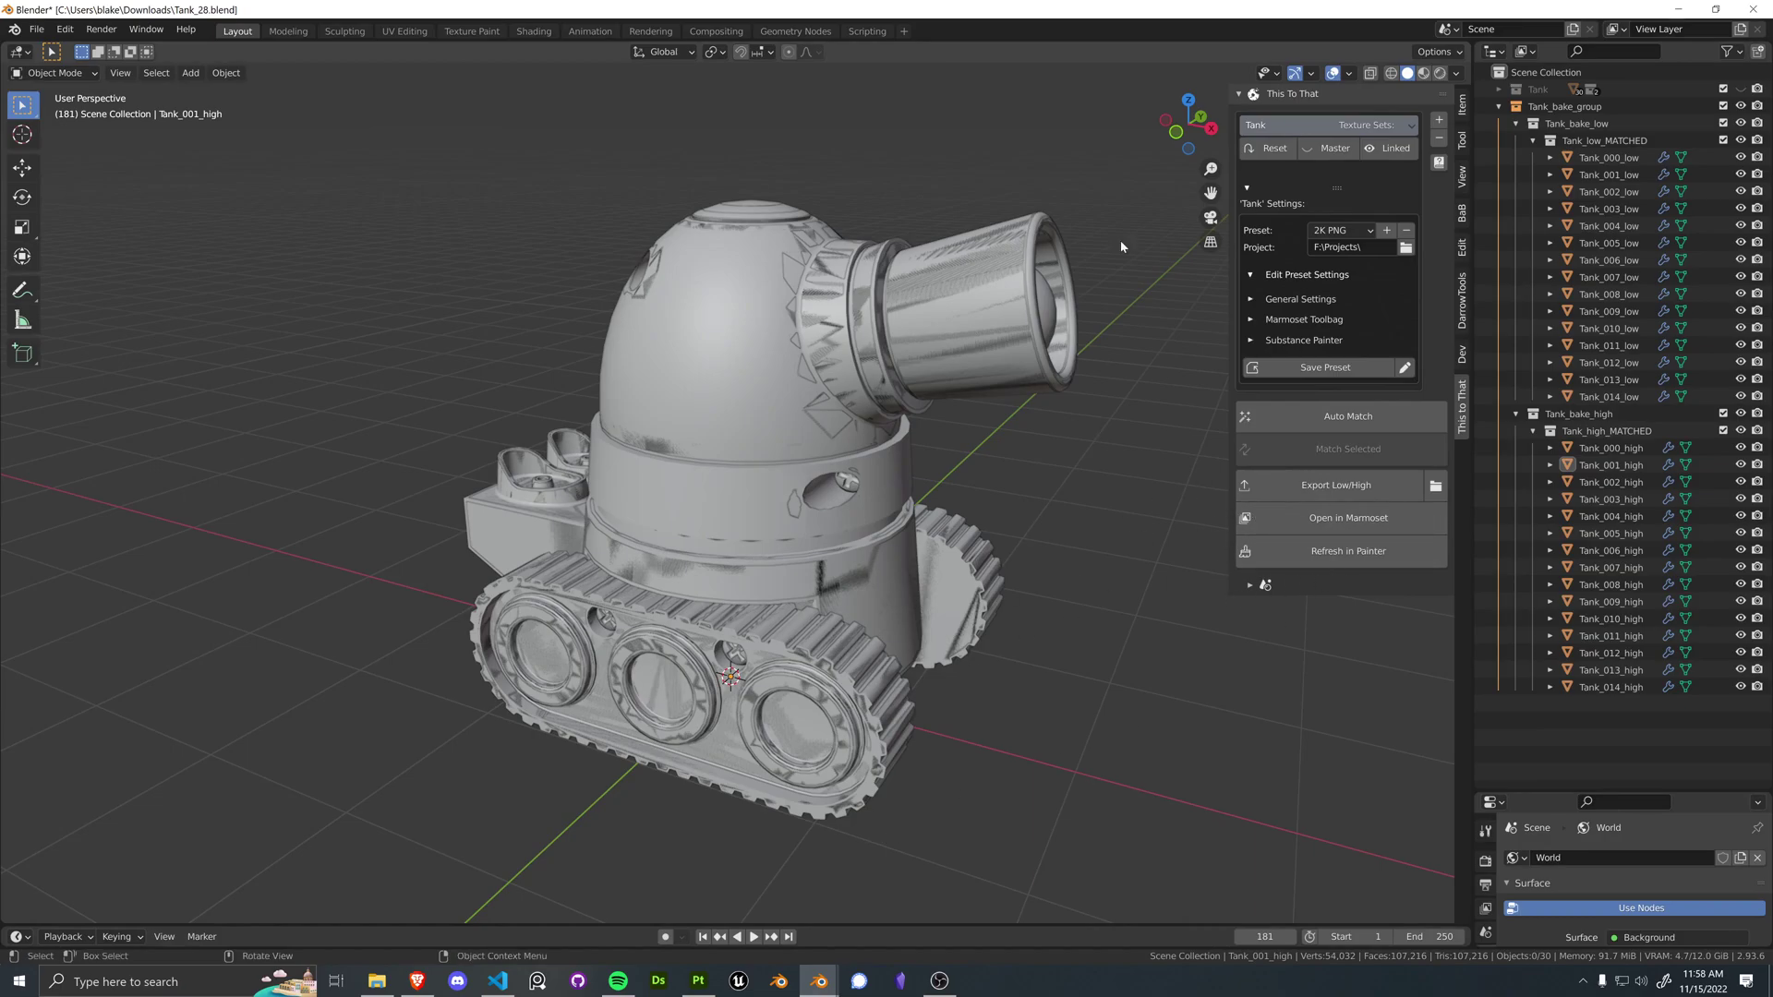
click(1284, 340)
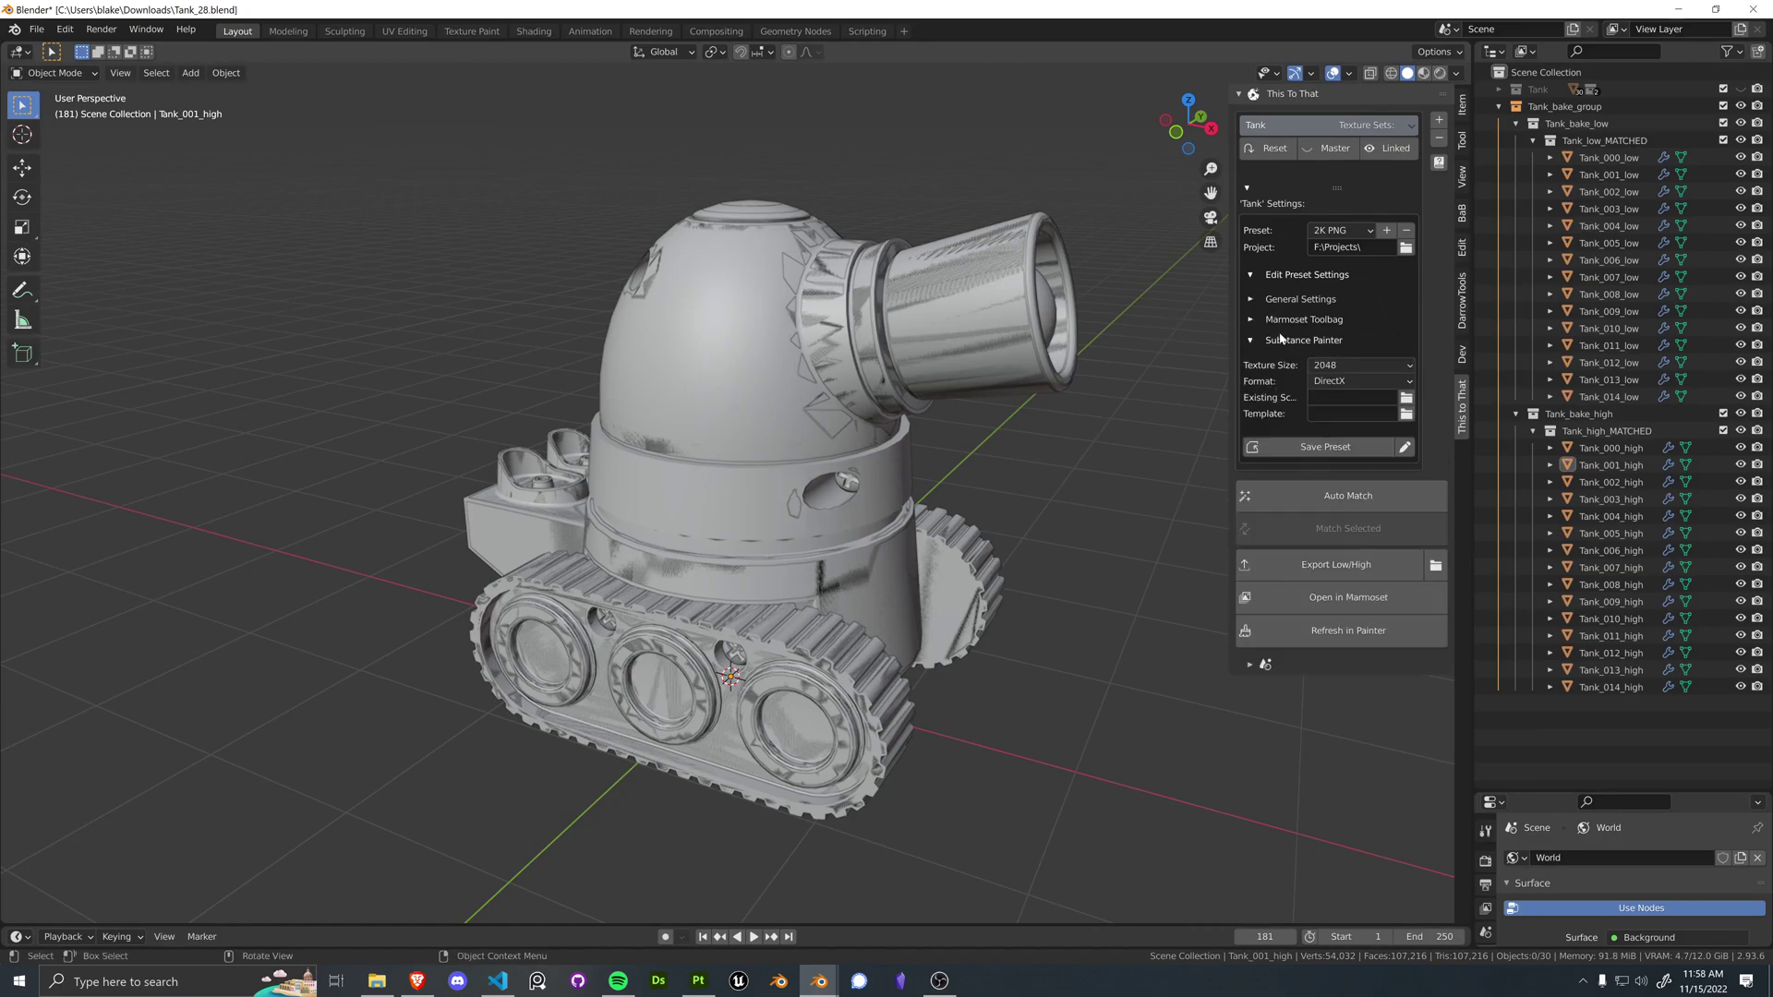
click(1284, 321)
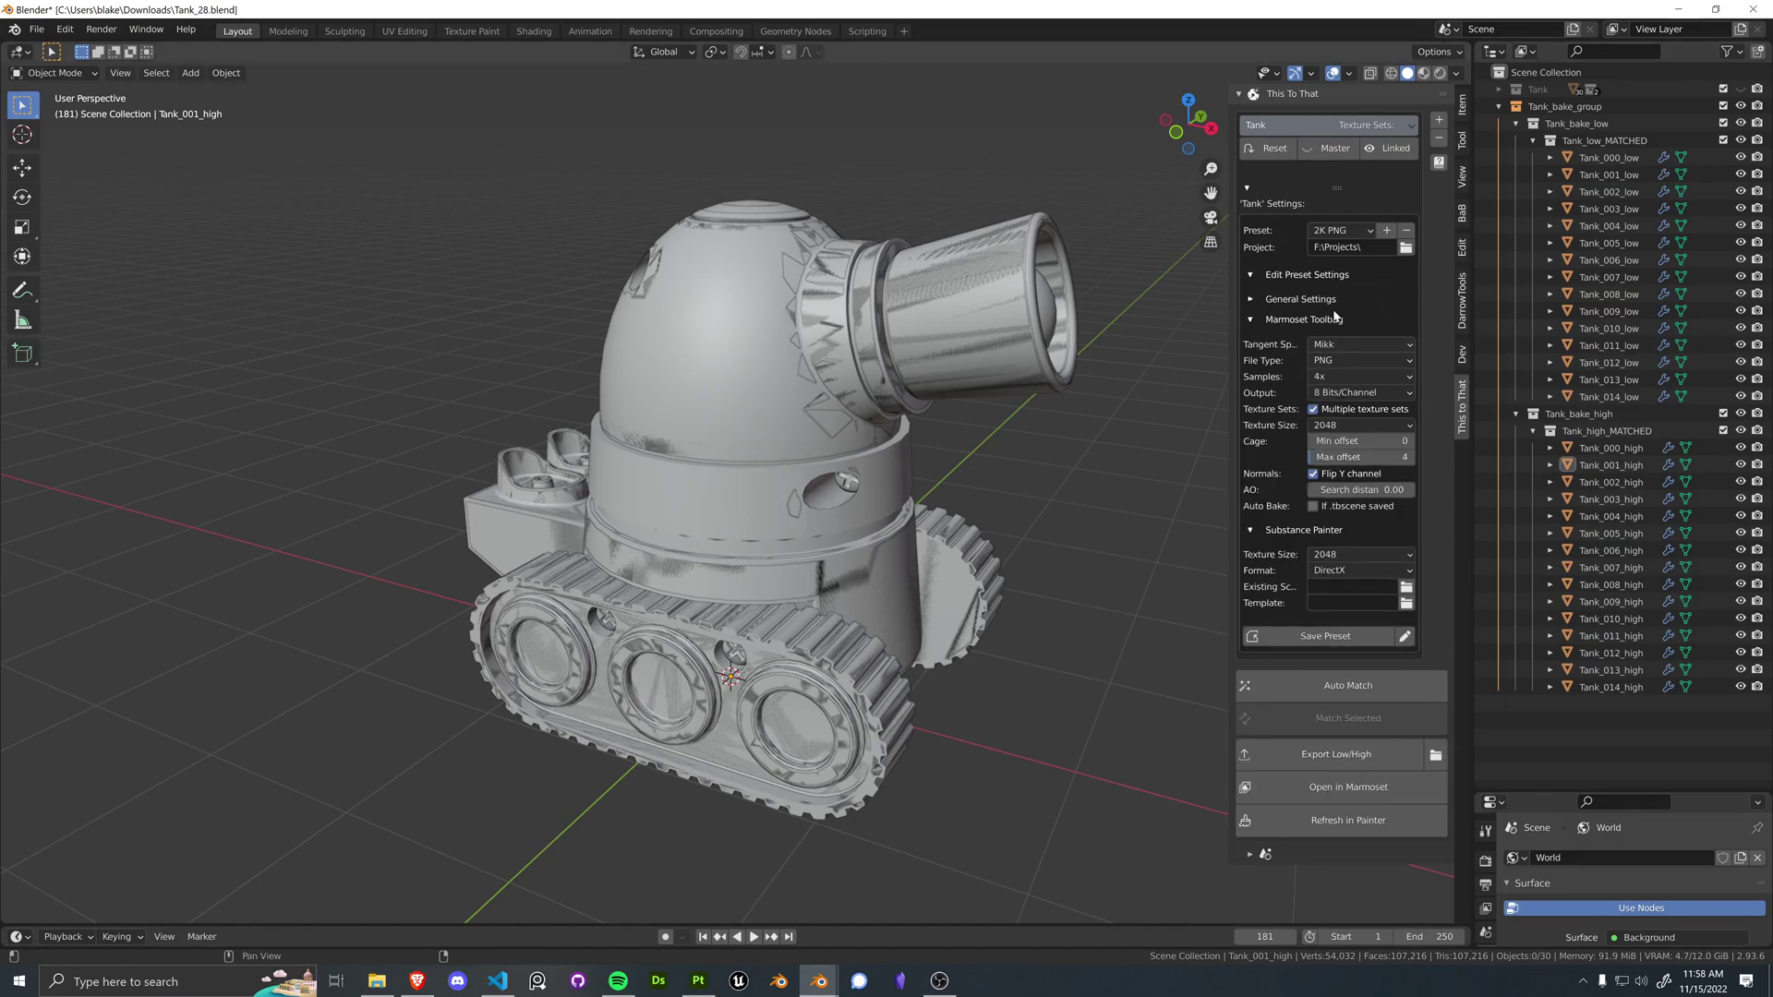
click(1314, 300)
click(1314, 301)
click(1292, 319)
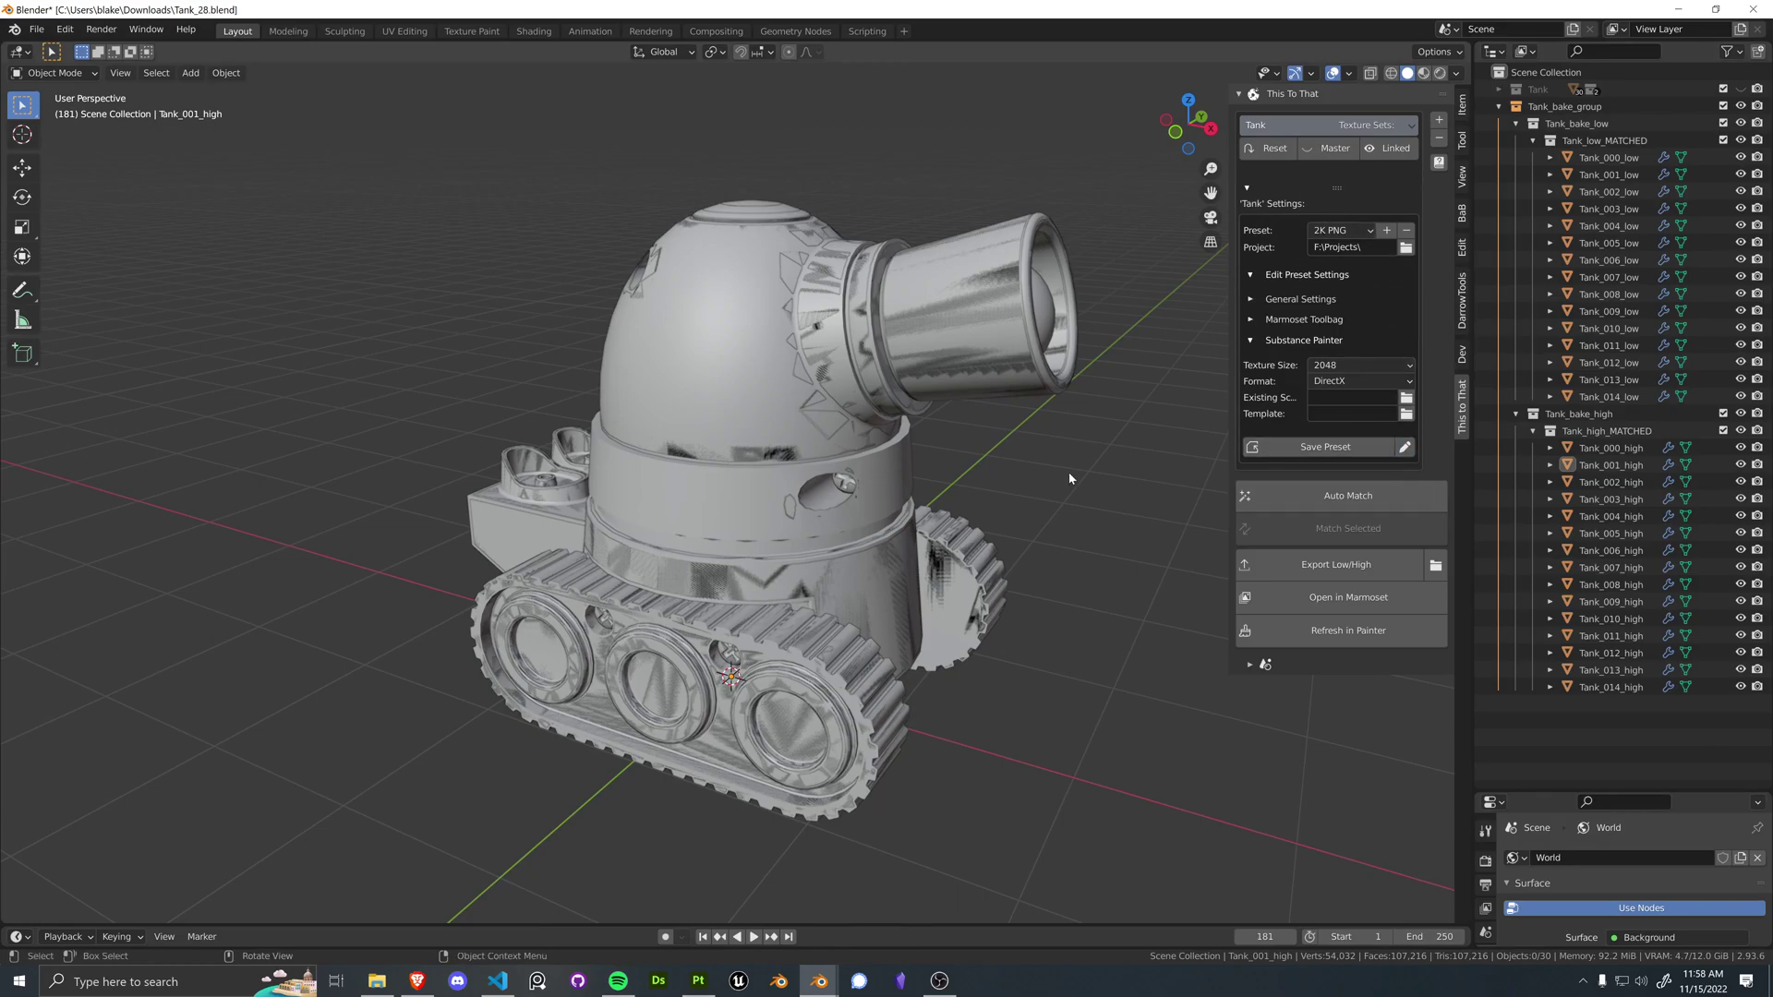
Step: In the code editor, enlarge the editing area and review lines 26 to 48
key(alt+Tab)
drag(557, 599, 591, 868)
drag(441, 804, 416, 465)
drag(552, 434, 292, 420)
scroll(553, 462, down, 4)
scroll(553, 462, up, 4)
Step: In This to That's add-on preferences, enlarge the window and show the General Settings bake maps checklist
click(1680, 14)
key(F4)
click(725, 454)
click(634, 545)
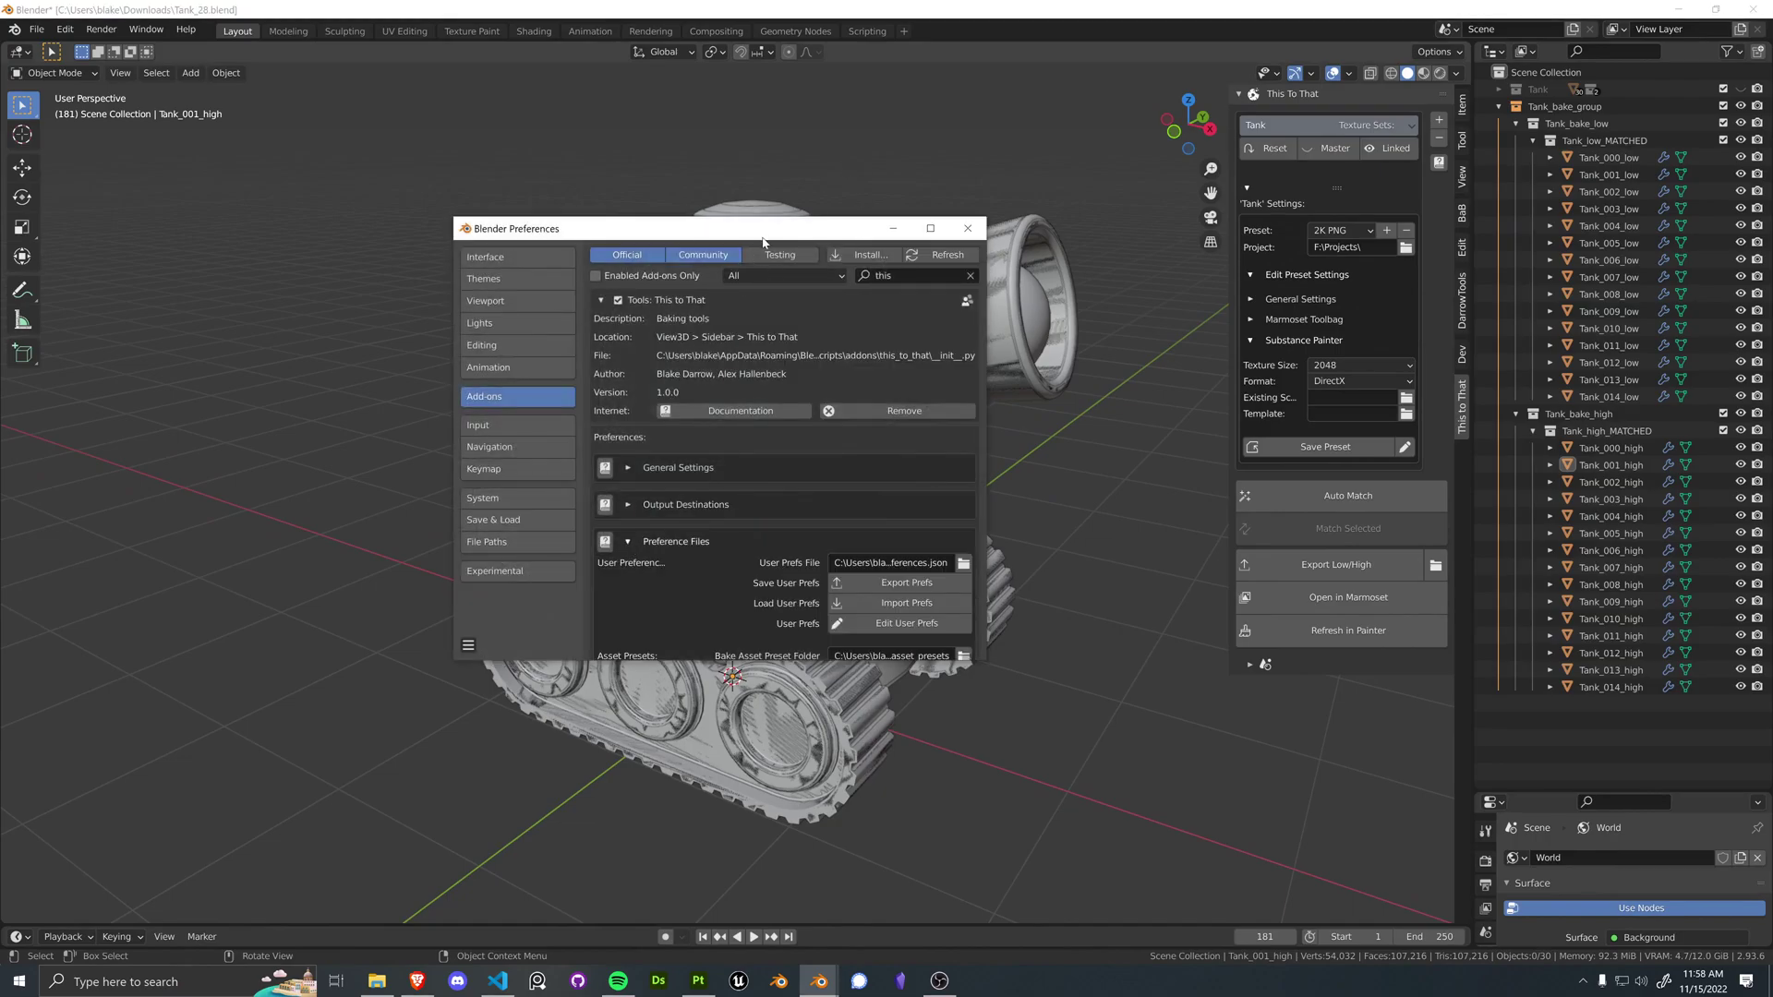
drag(692, 228, 607, 121)
drag(687, 552, 686, 723)
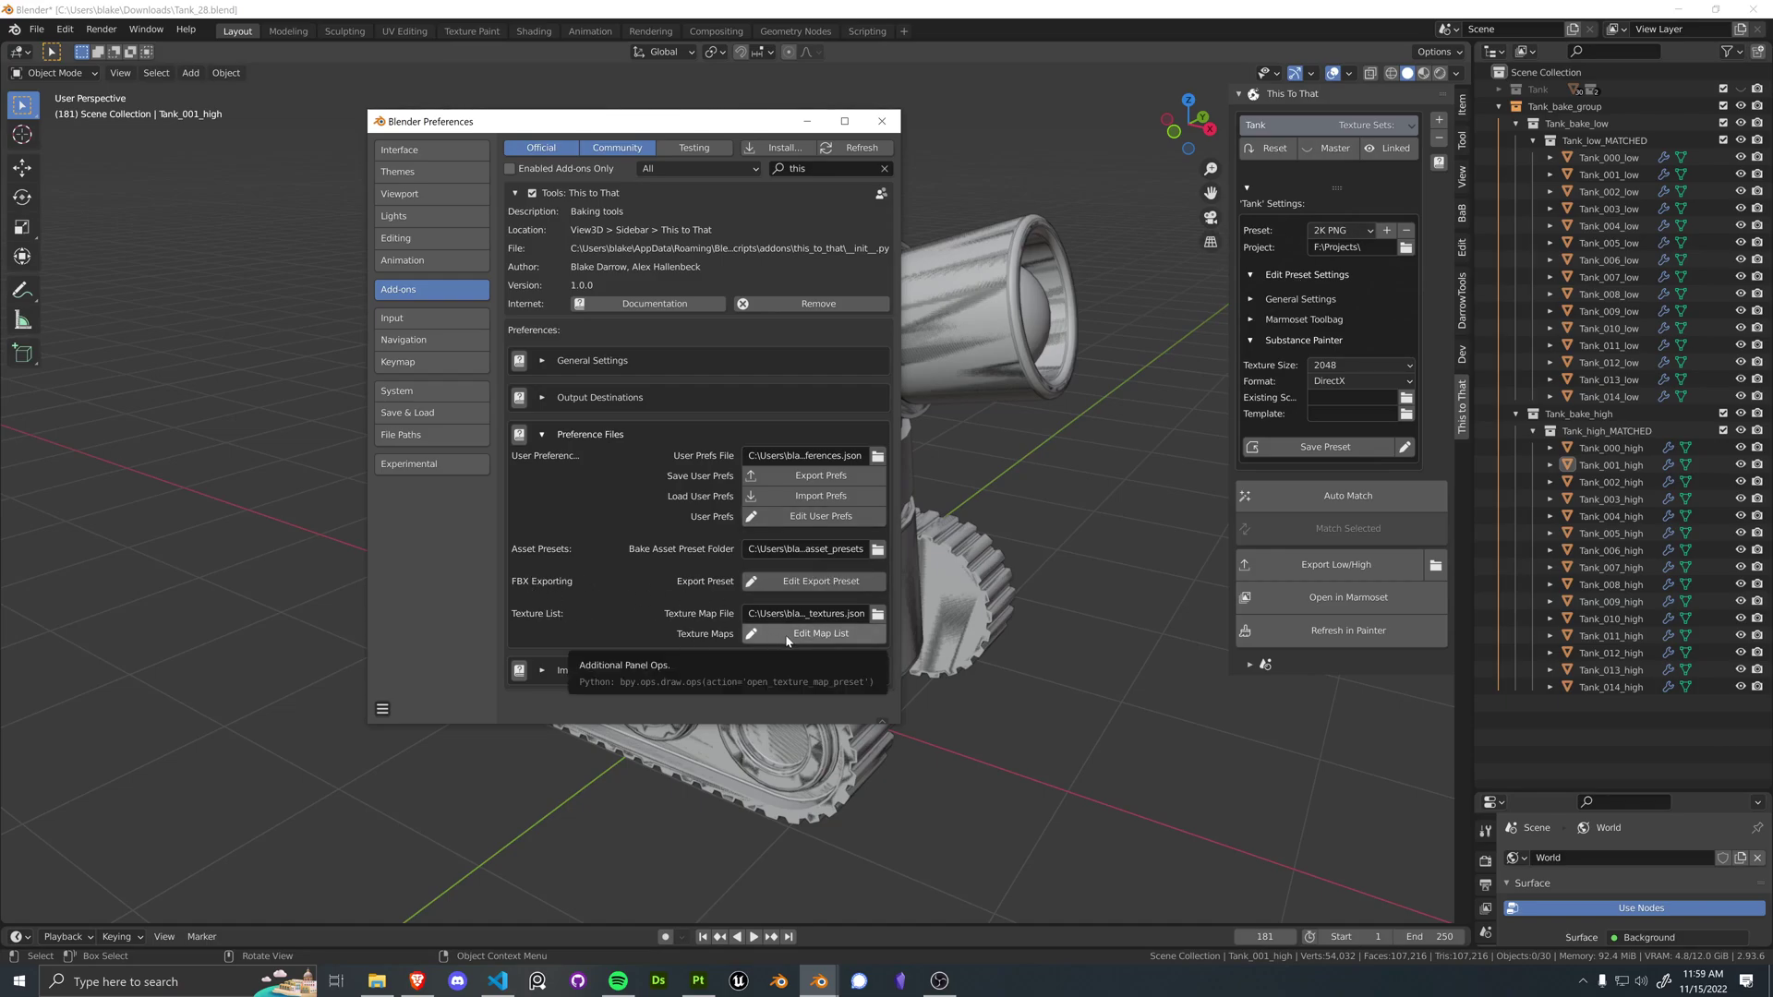
click(1300, 299)
click(887, 122)
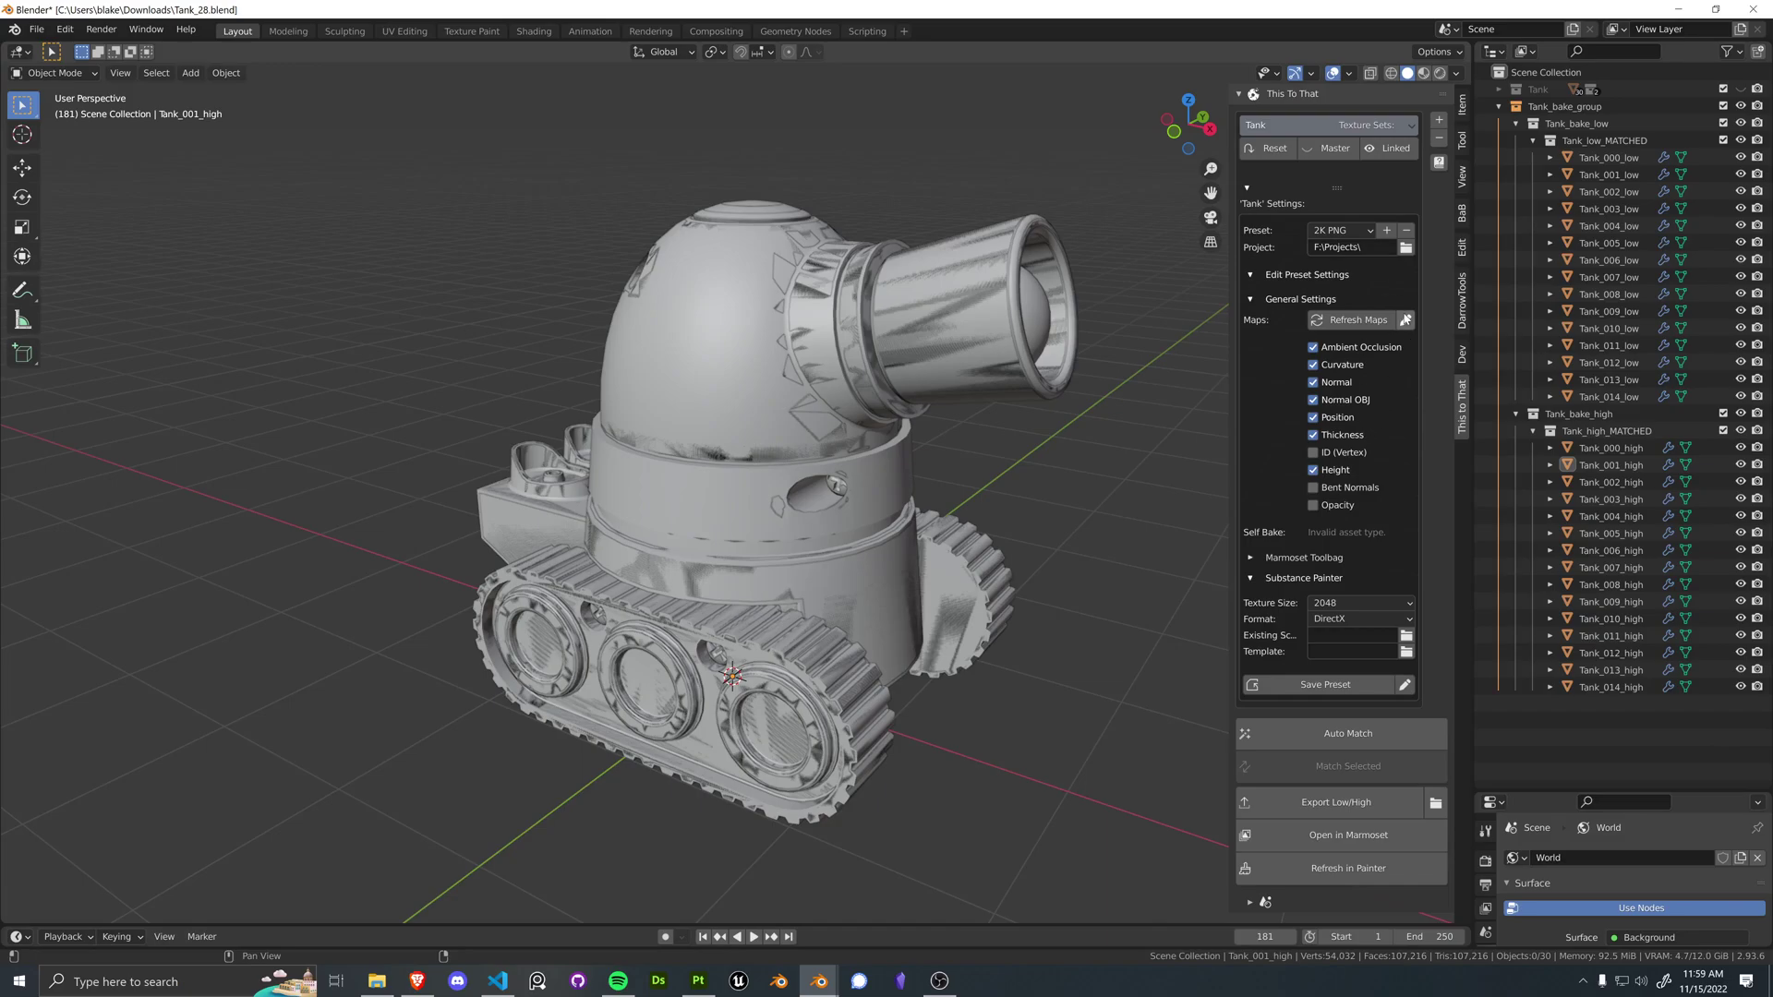
Step: Open the bake textures JSON and inspect Ambient Occlusion's ao file tail, AO Painter and Ambient Occlusion Marmoset usages
click(1405, 320)
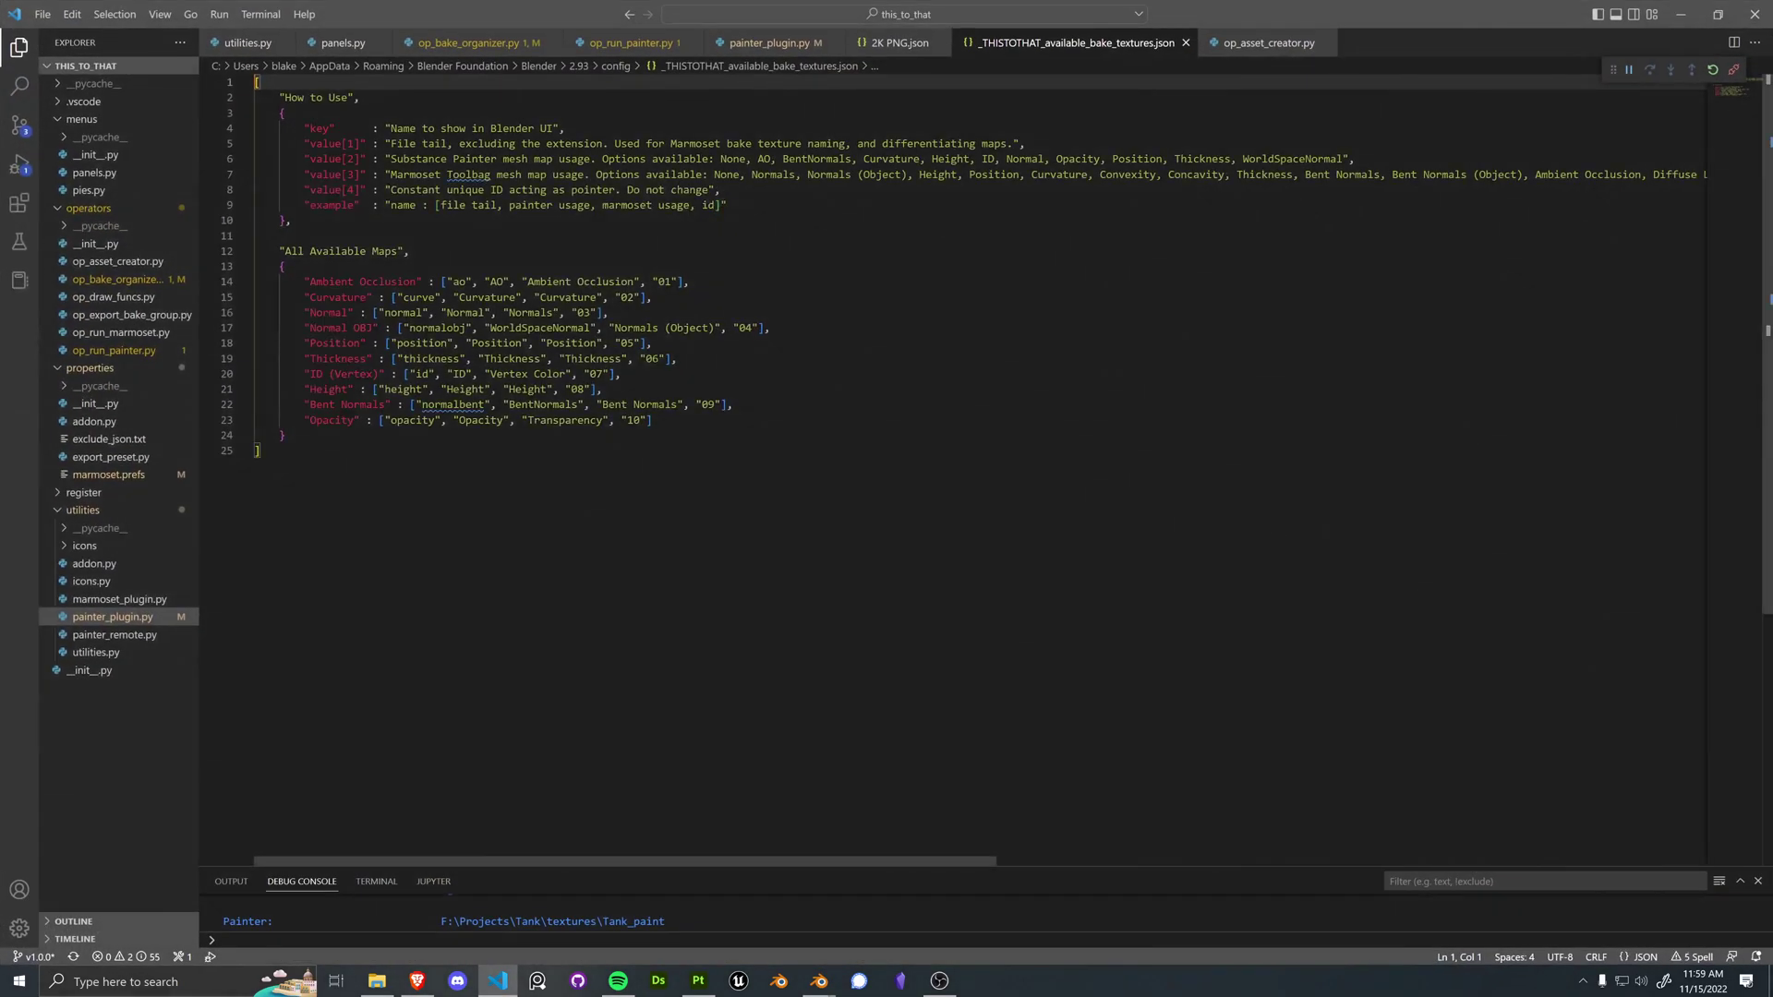
key(ctrl+End)
key(ctrl+a)
key(Right)
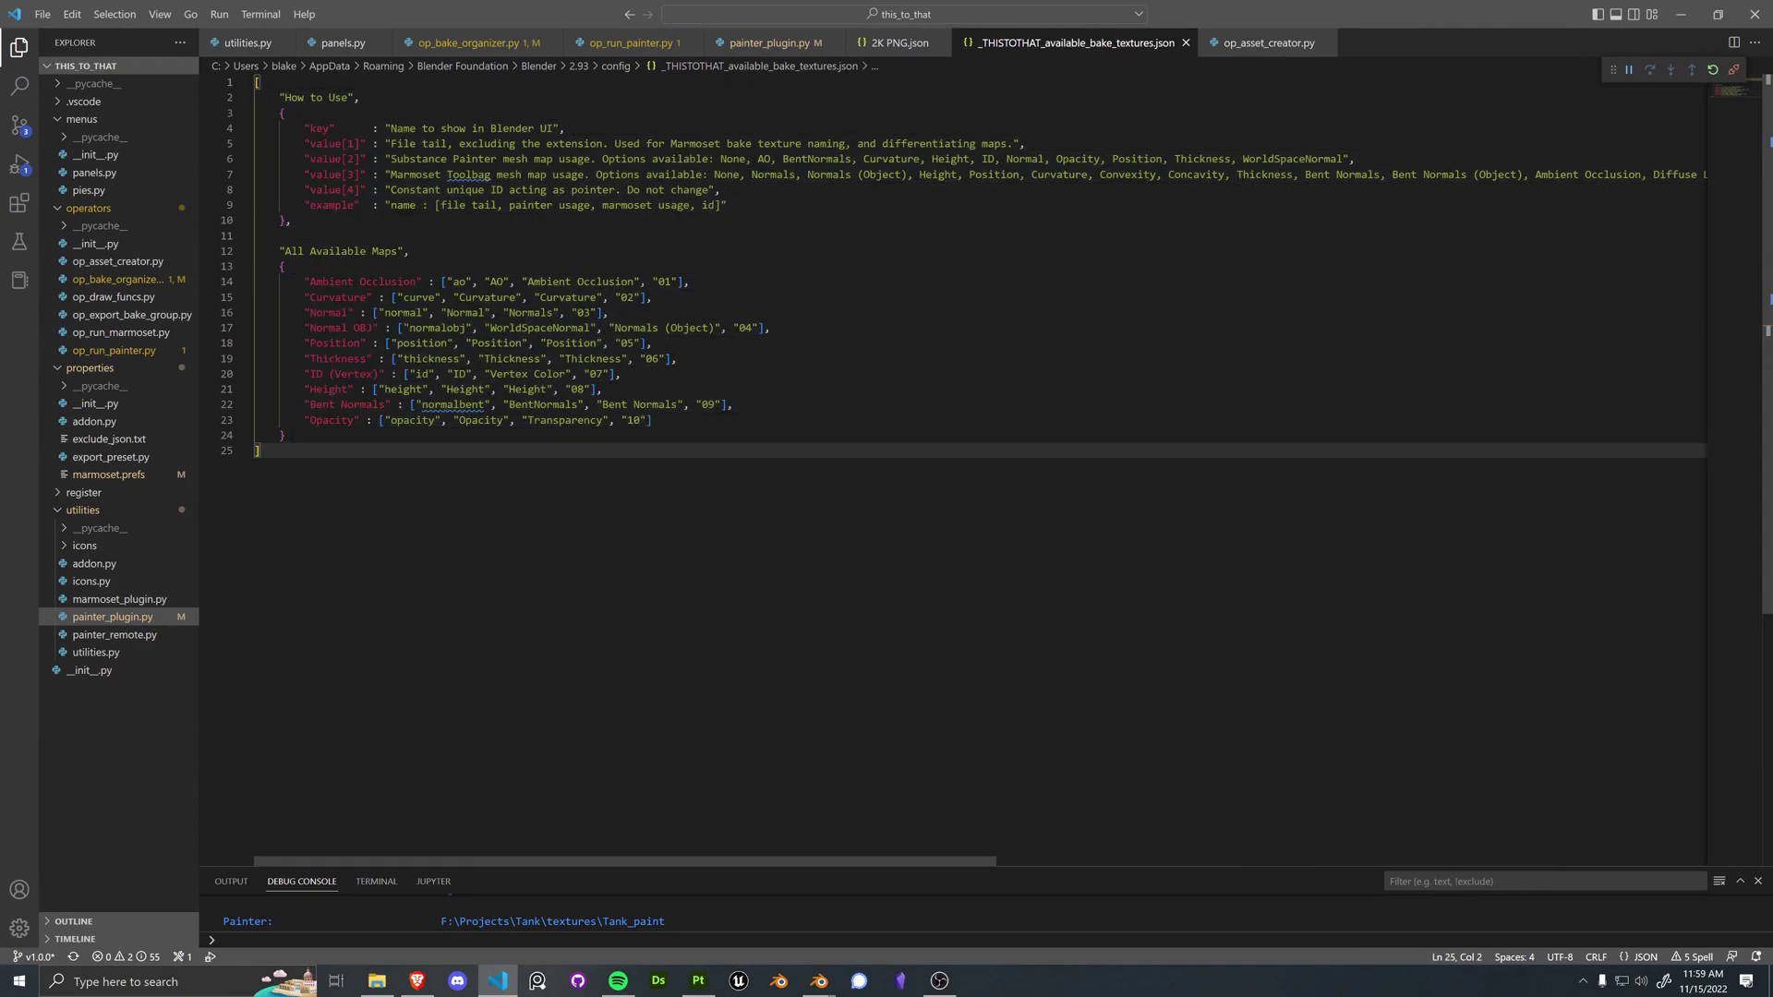
double_click(458, 281)
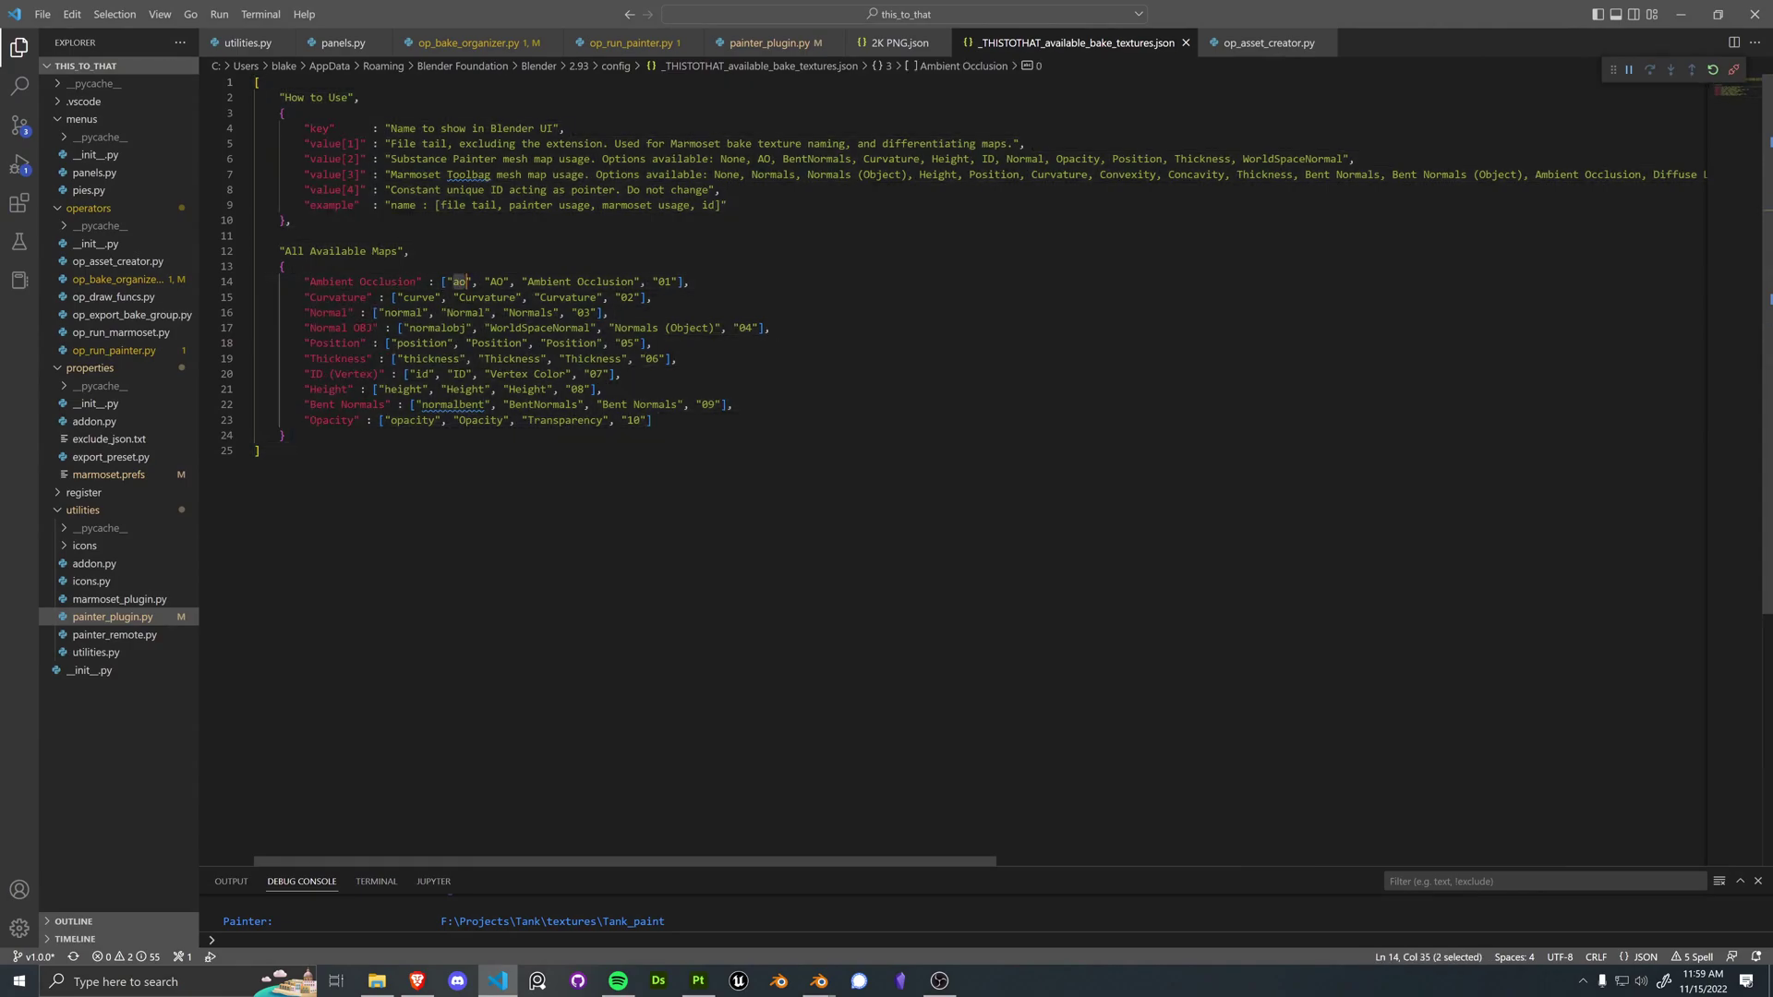
double_click(497, 281)
double_click(550, 282)
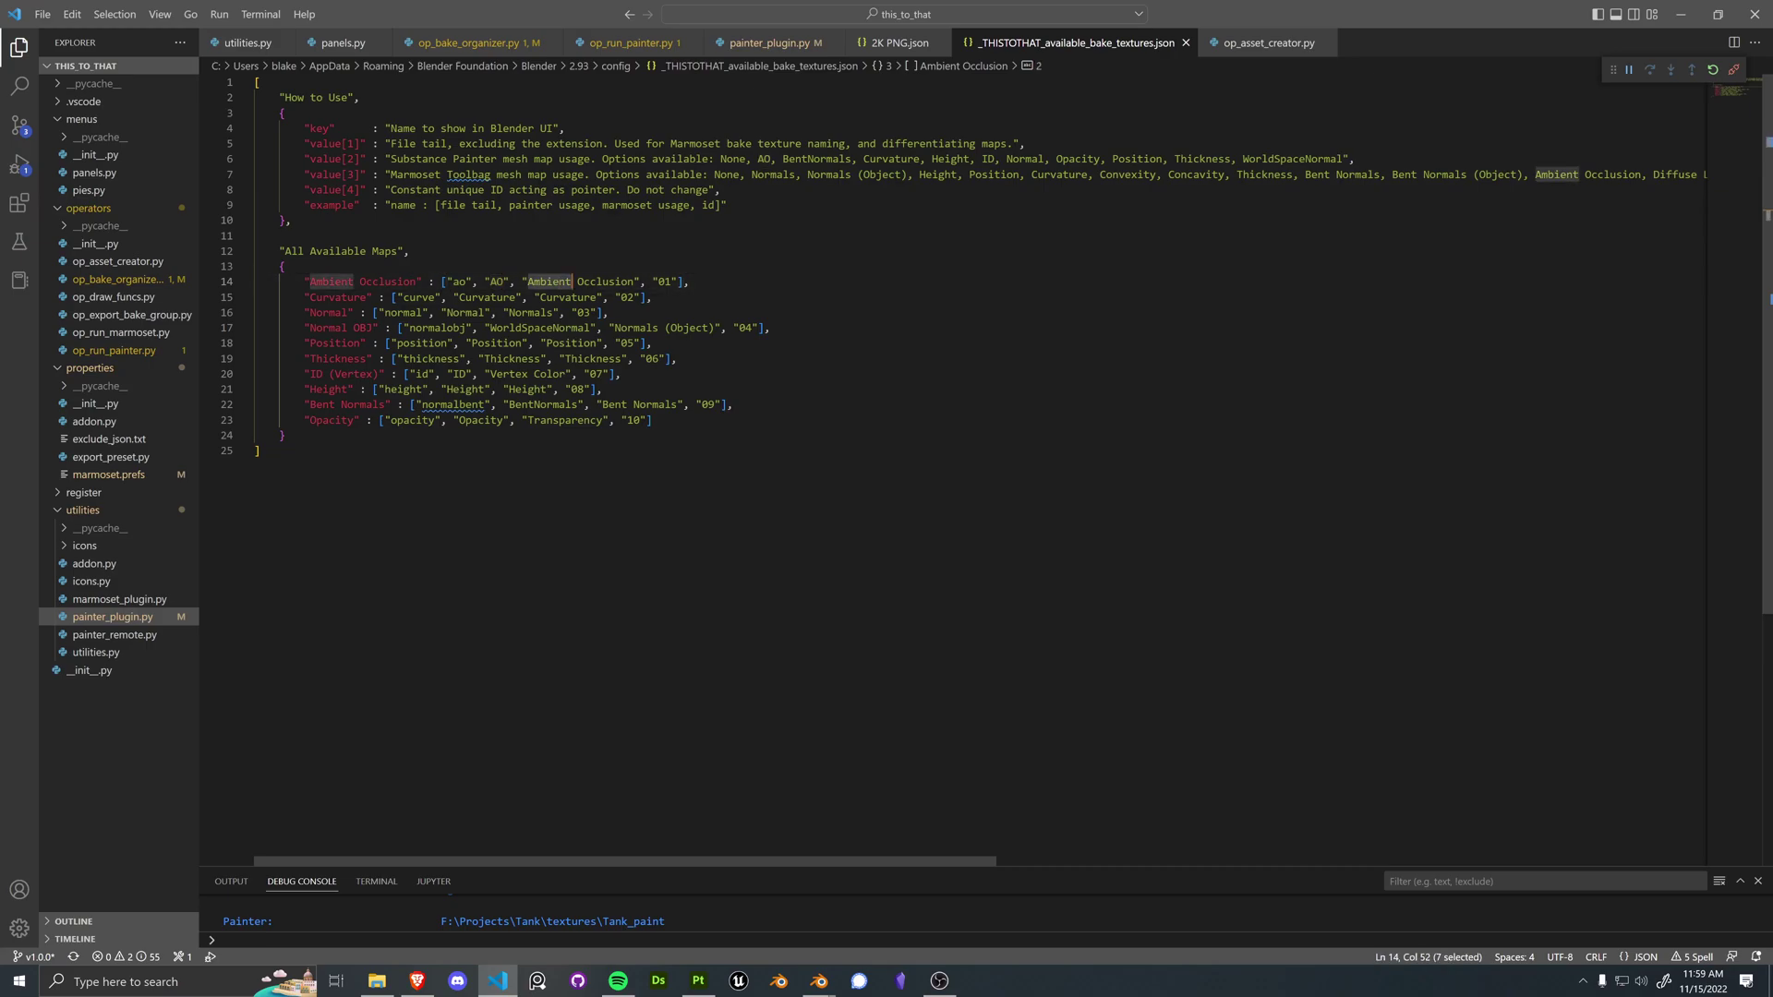
click(268, 450)
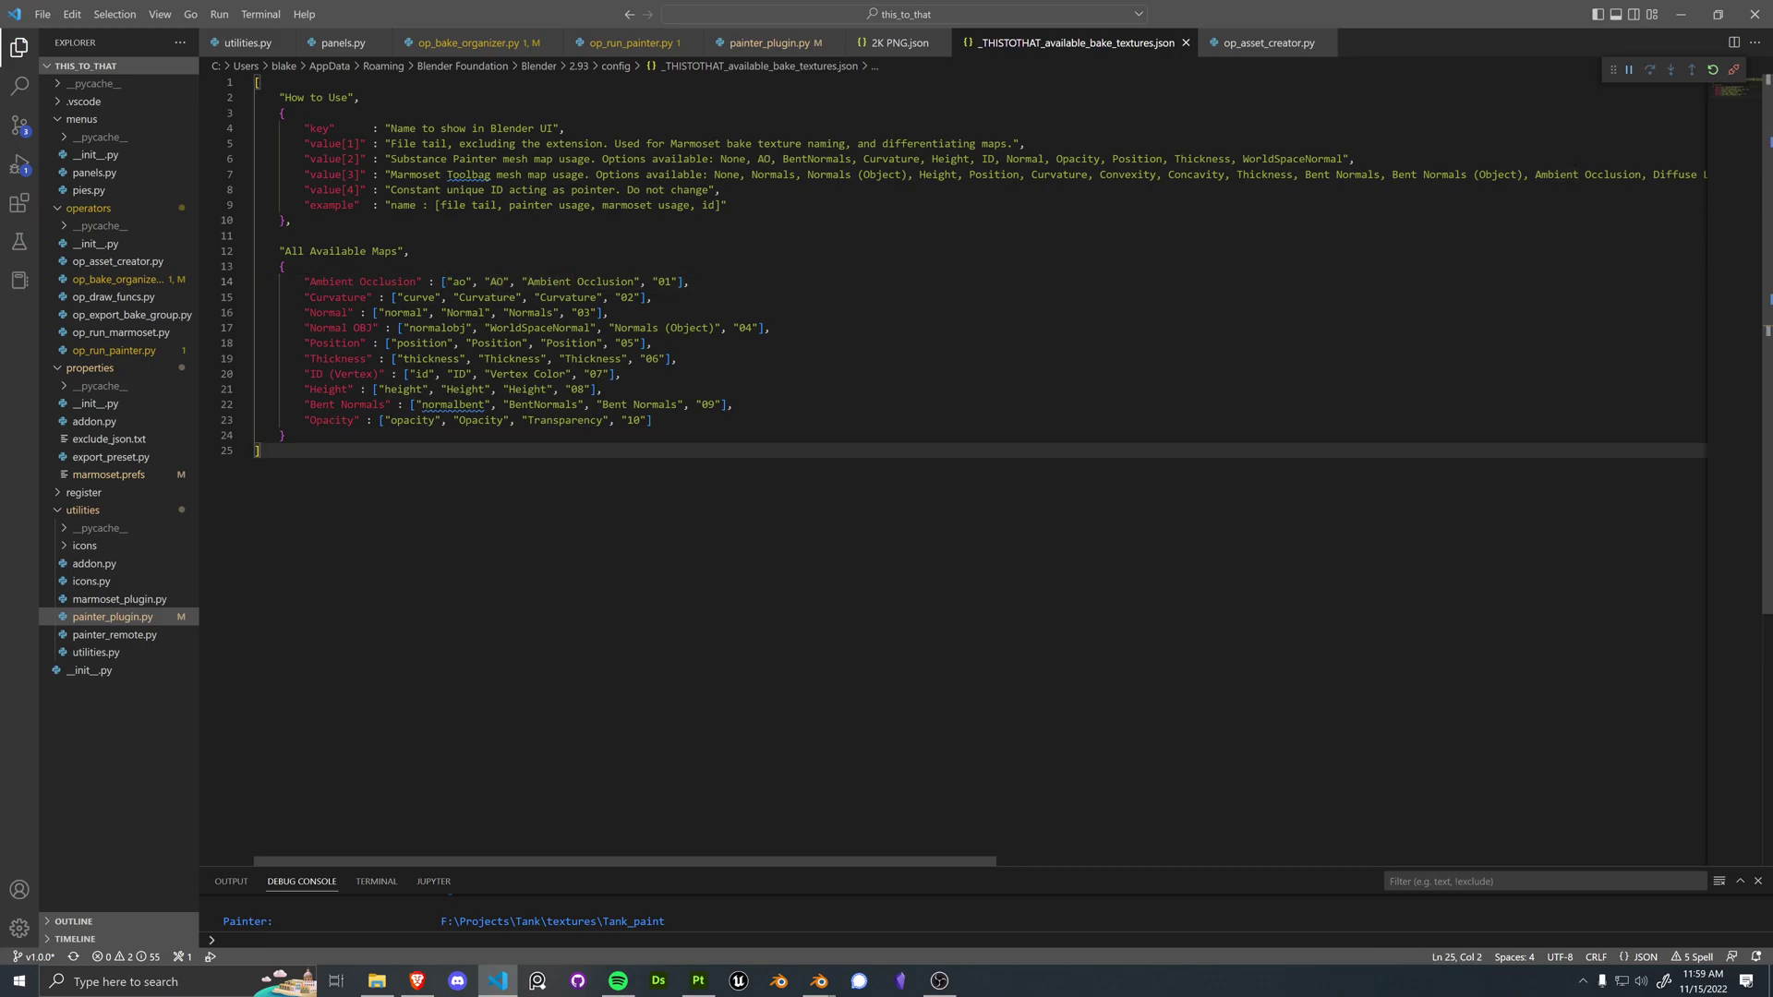
drag(310, 282, 417, 281)
click(268, 450)
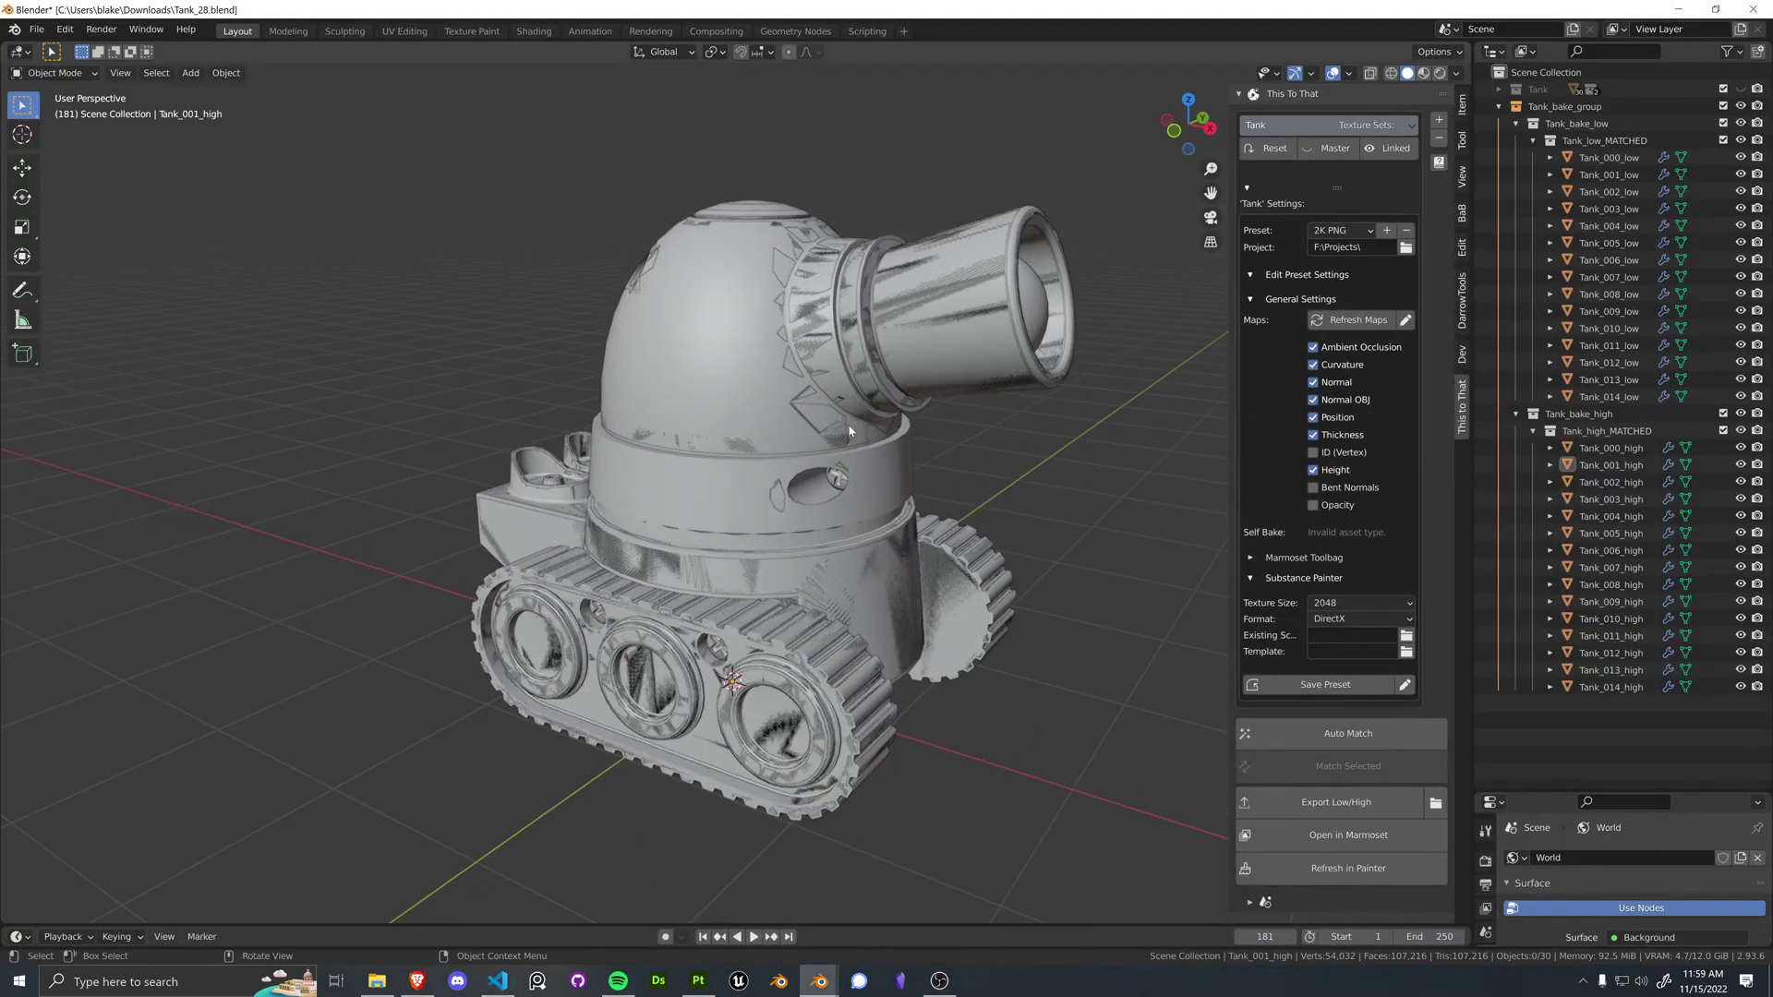
Step: Collapse the Substance Painter and General Settings sections, then zoom and orbit around the tank
click(1250, 578)
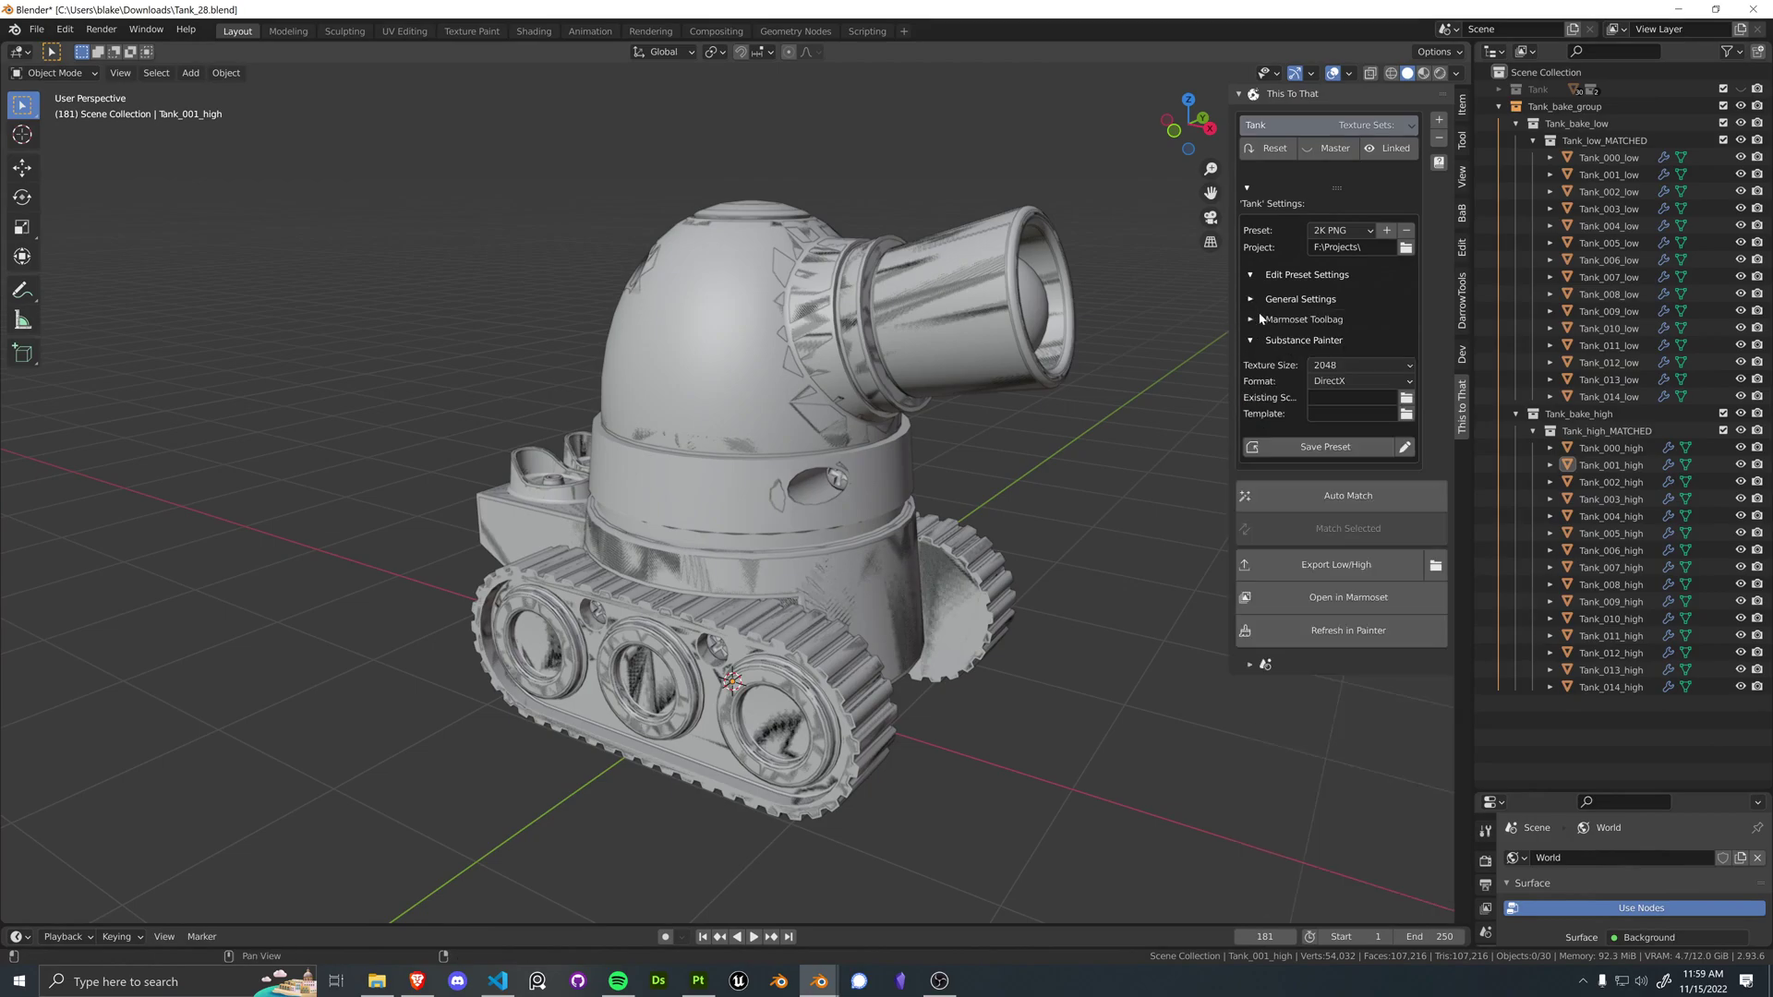
click(1250, 298)
scroll(816, 533, up, 3)
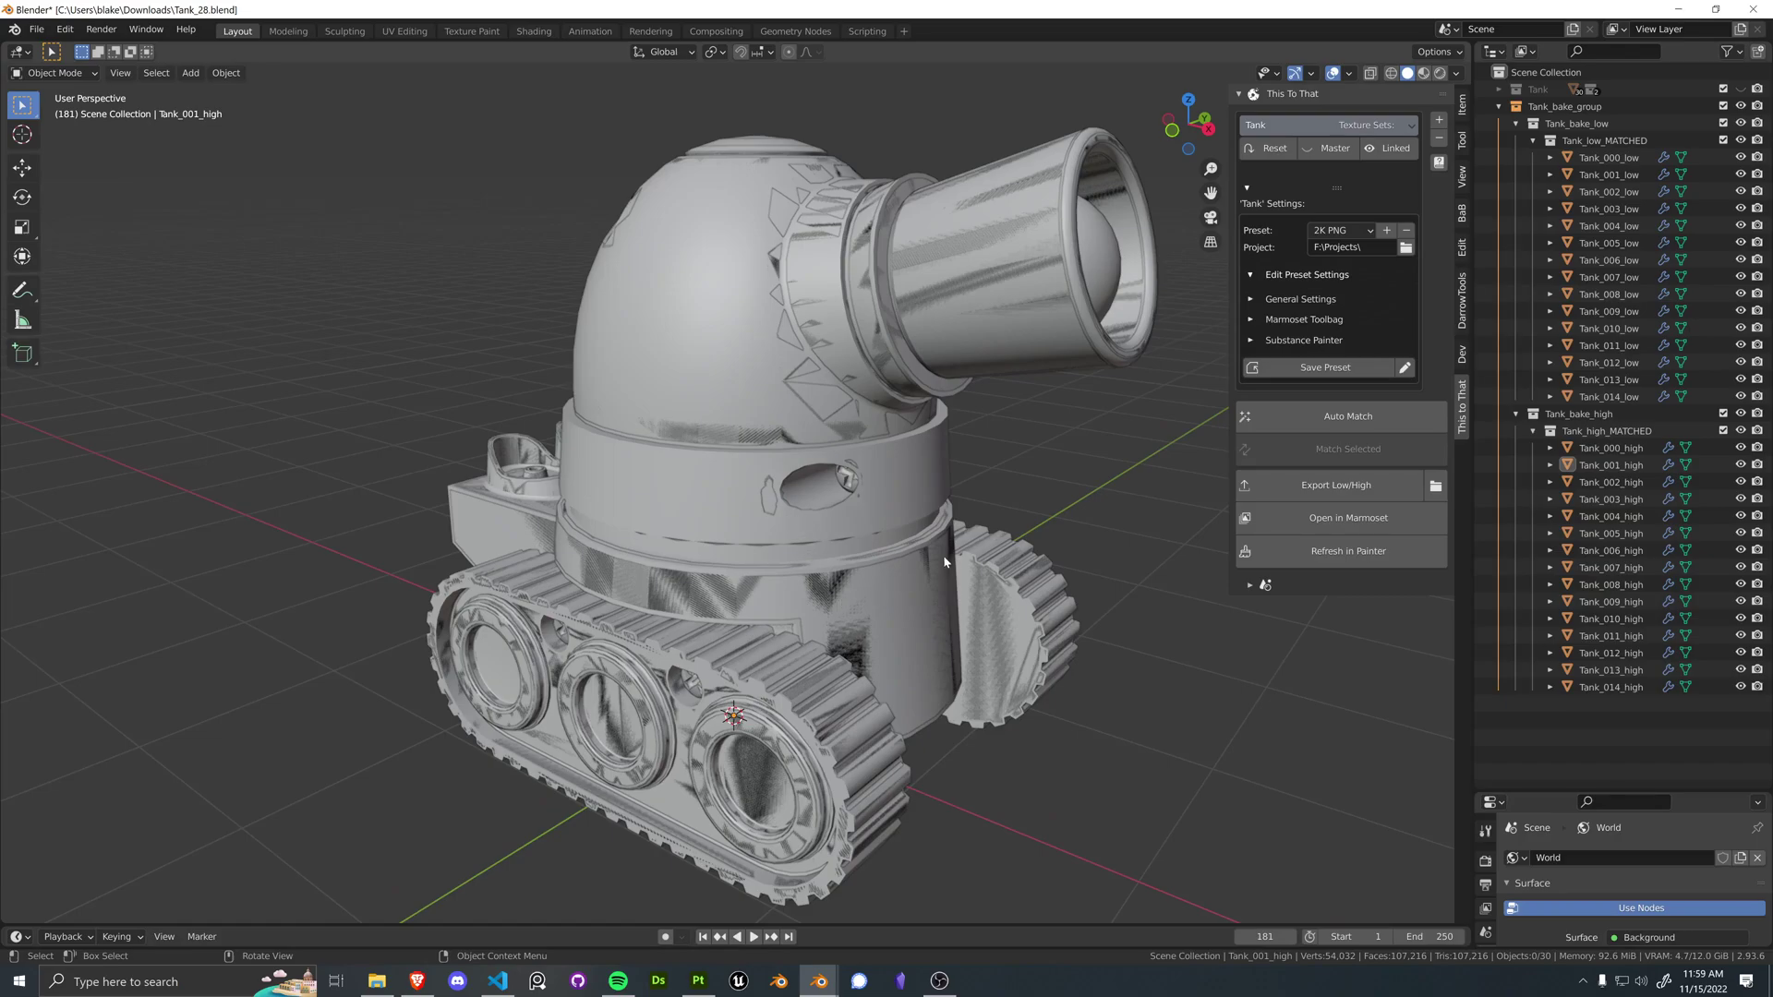
middle_drag(944, 555, 927, 513)
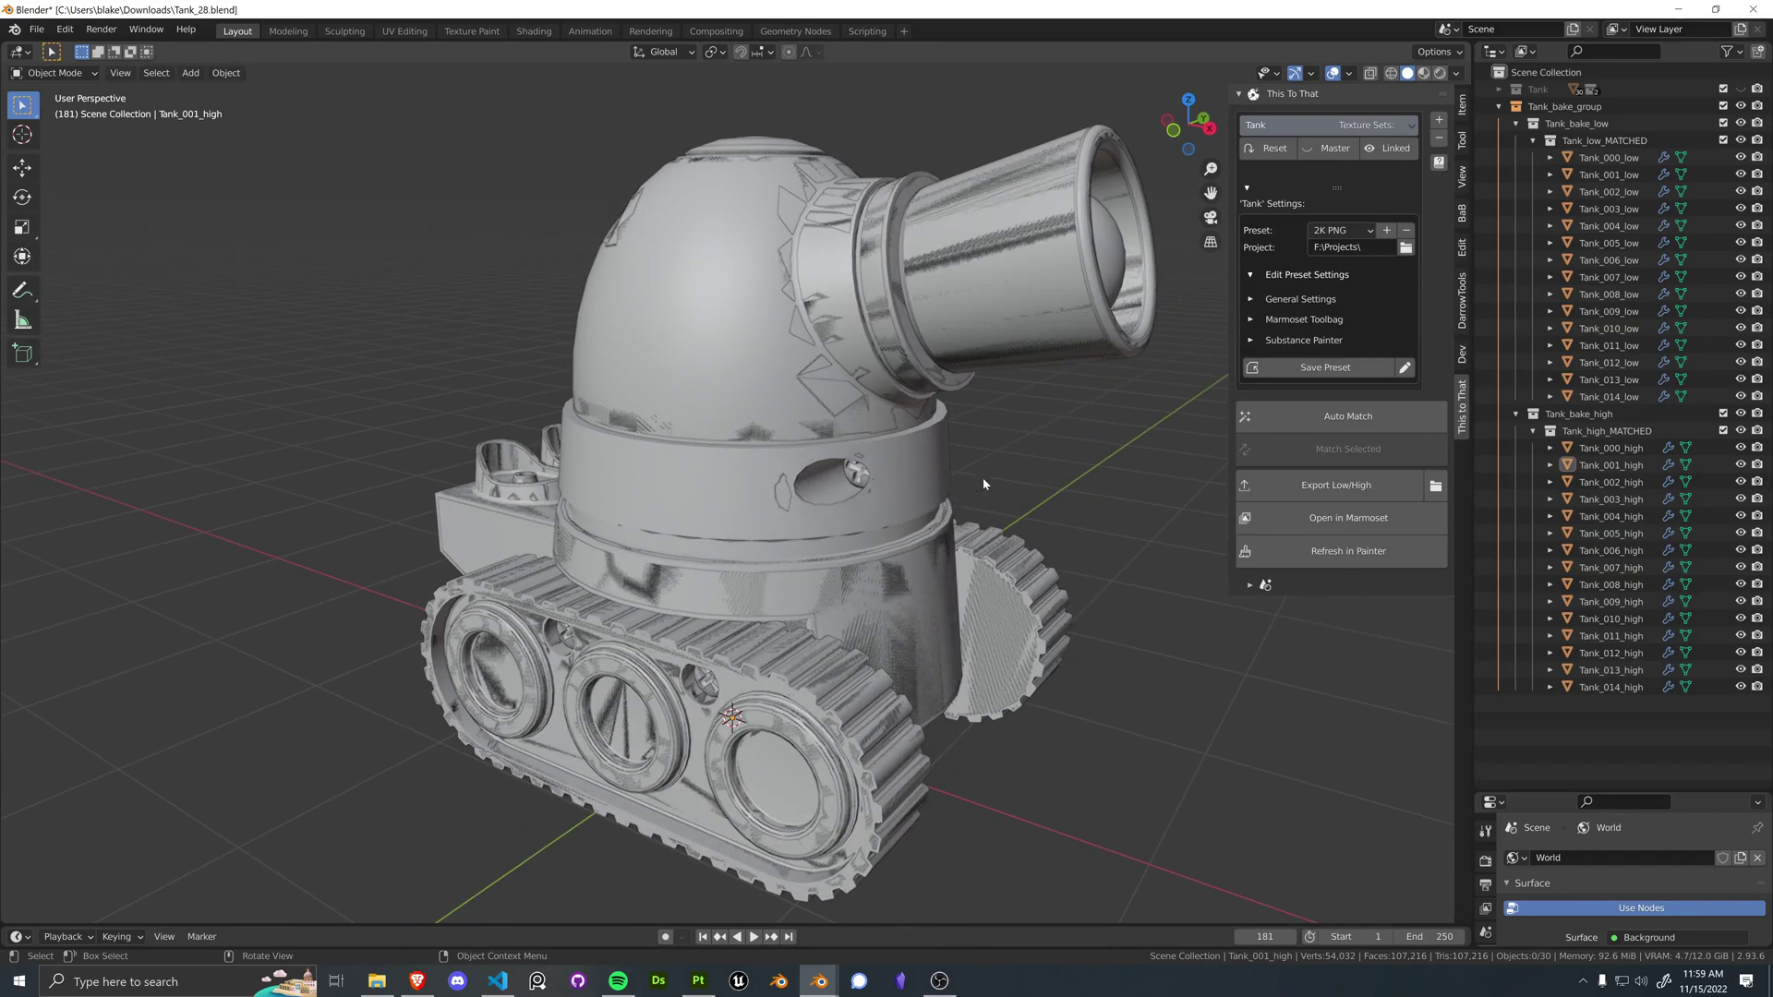